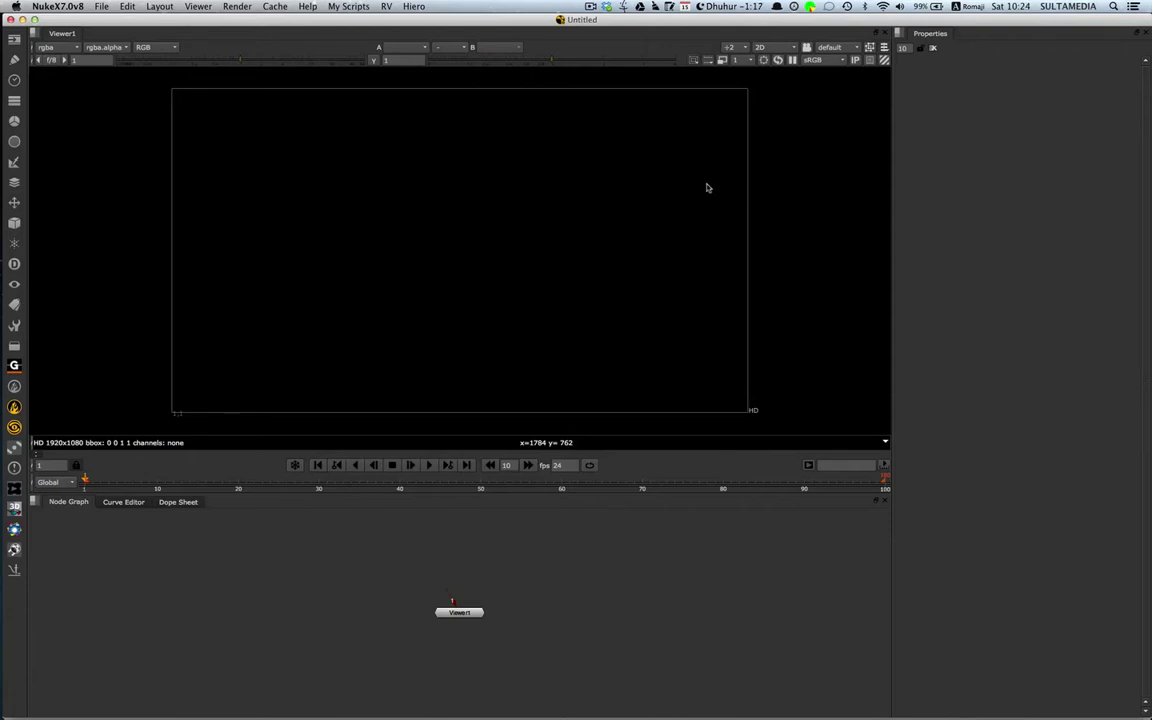
- Switch to Safari to view the Shark Lake entry on the 3D Region Workshops page, and return to Nuke
key("super+Tab")
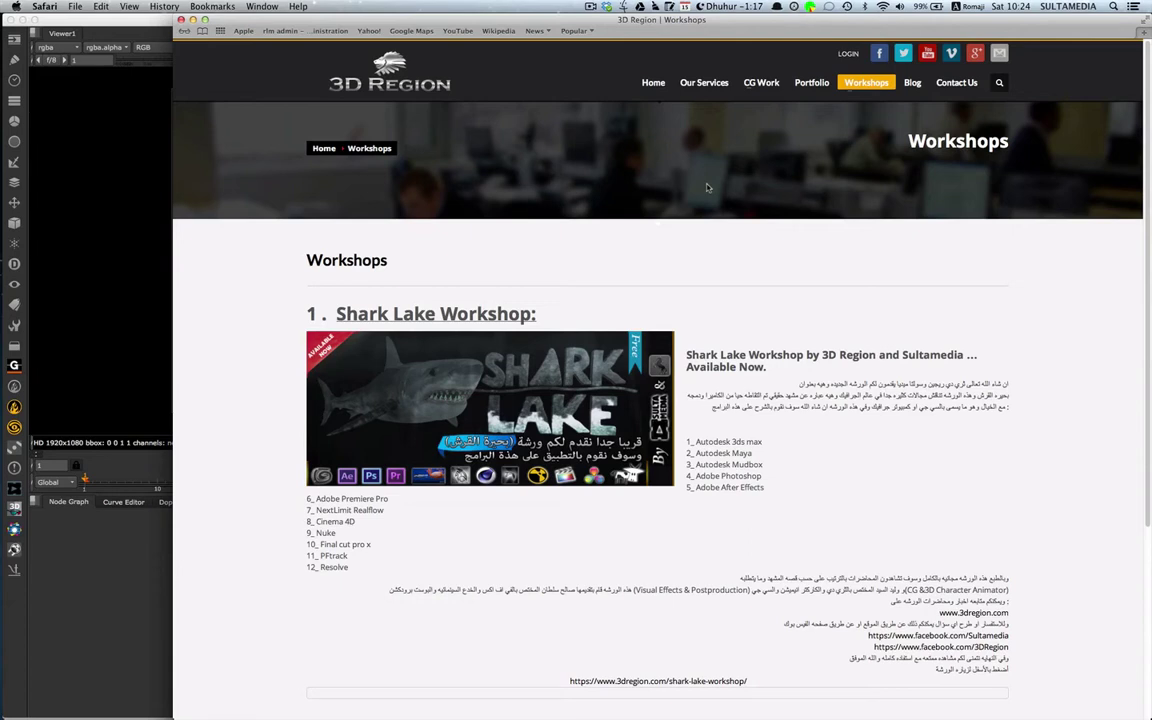
key("super+Tab")
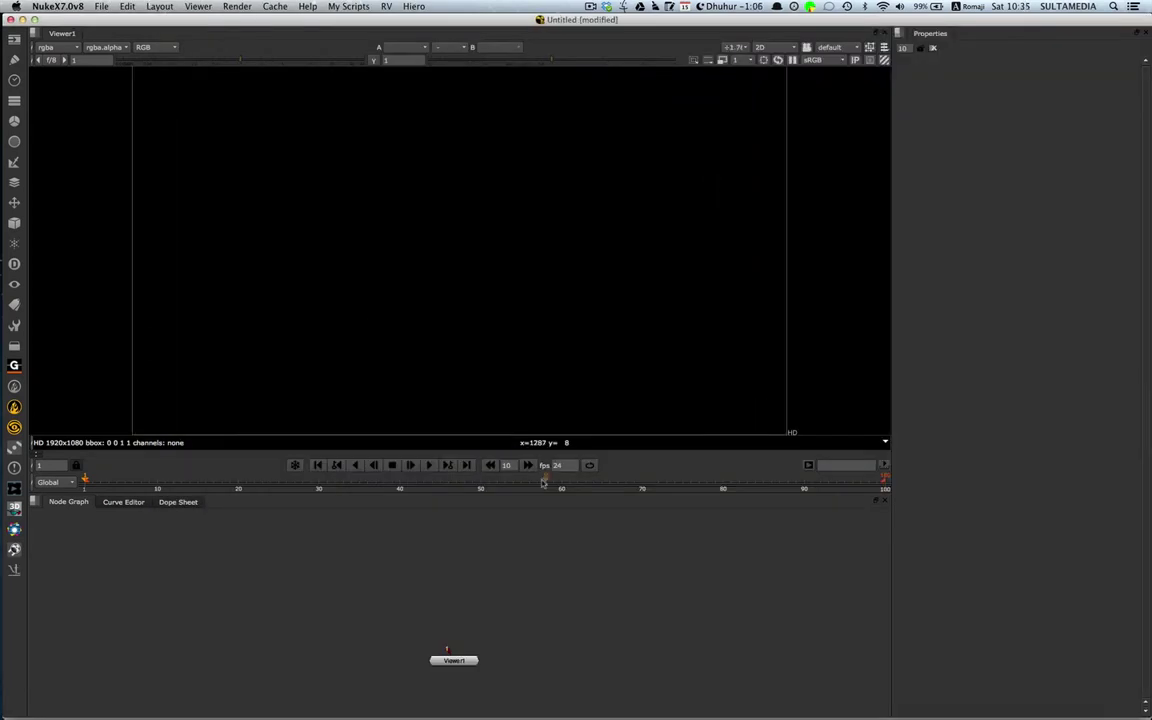
- Switch to Finder and import all eleven images from the Footage and Passes frame 160 folder into Nuke's node graph
key("super+Tab")
key("super+Tab")
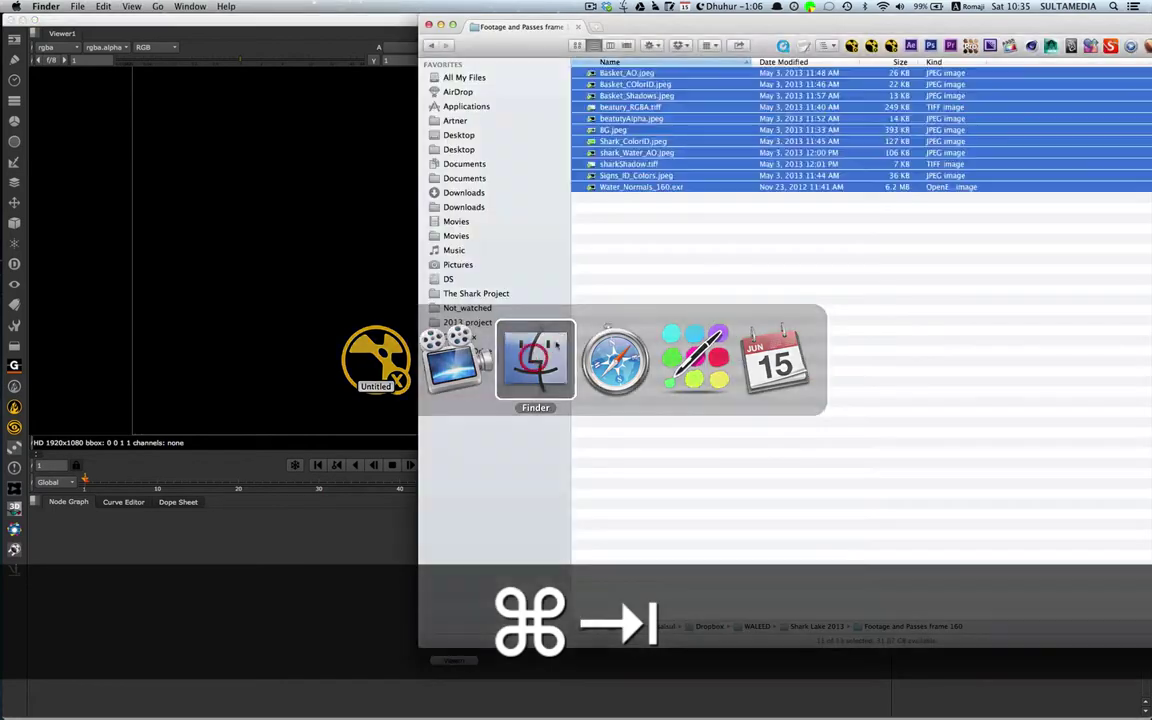
left_click(609, 226)
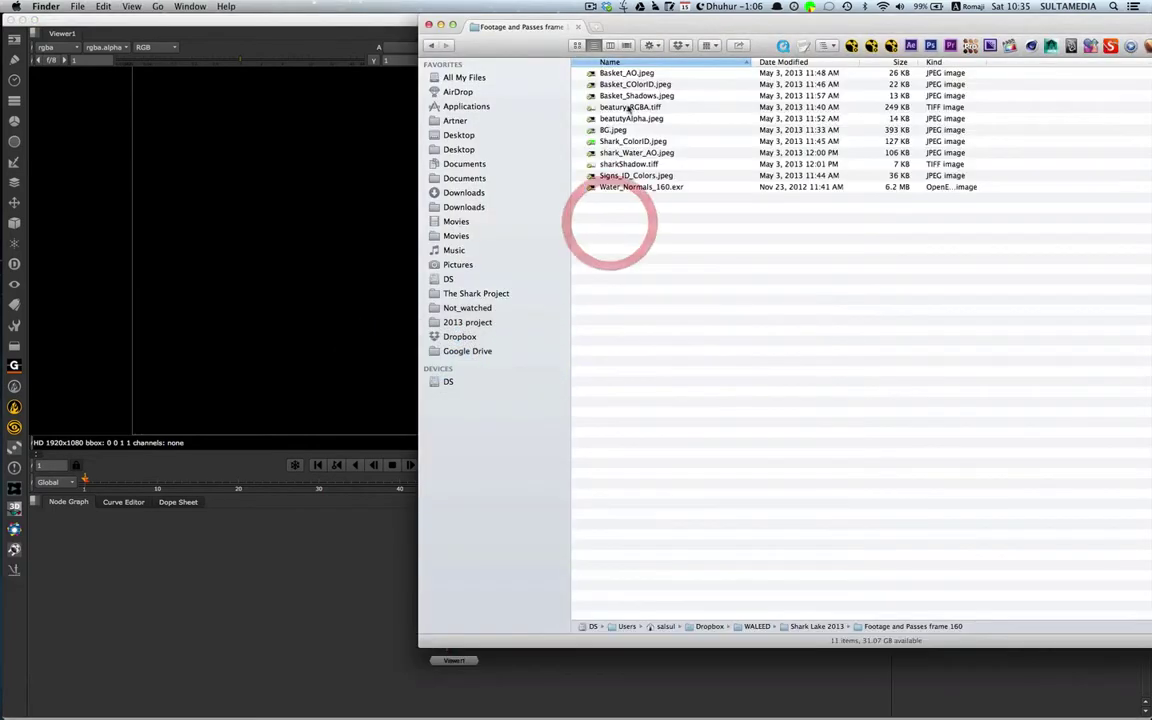
left_click_drag(697, 24, 677, 37)
left_click_drag(581, 239, 295, 565)
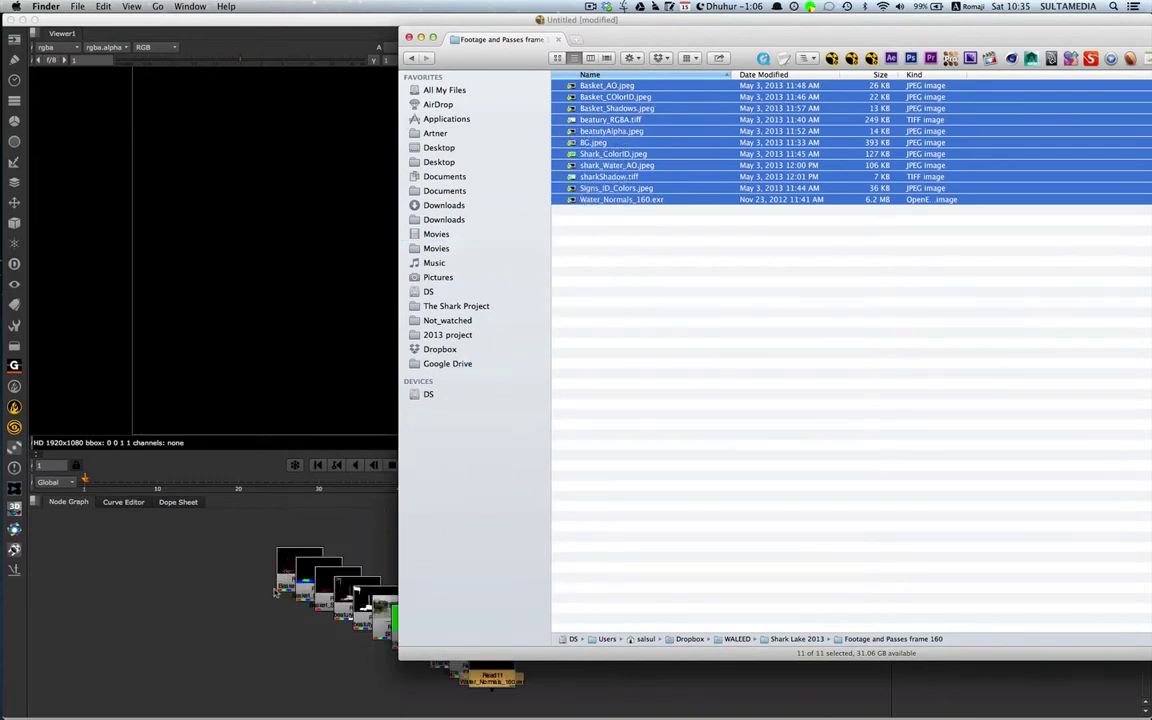
- Return to Nuke, select all nodes and arrange them in one horizontal row
left_click(270, 588)
key("super+a")
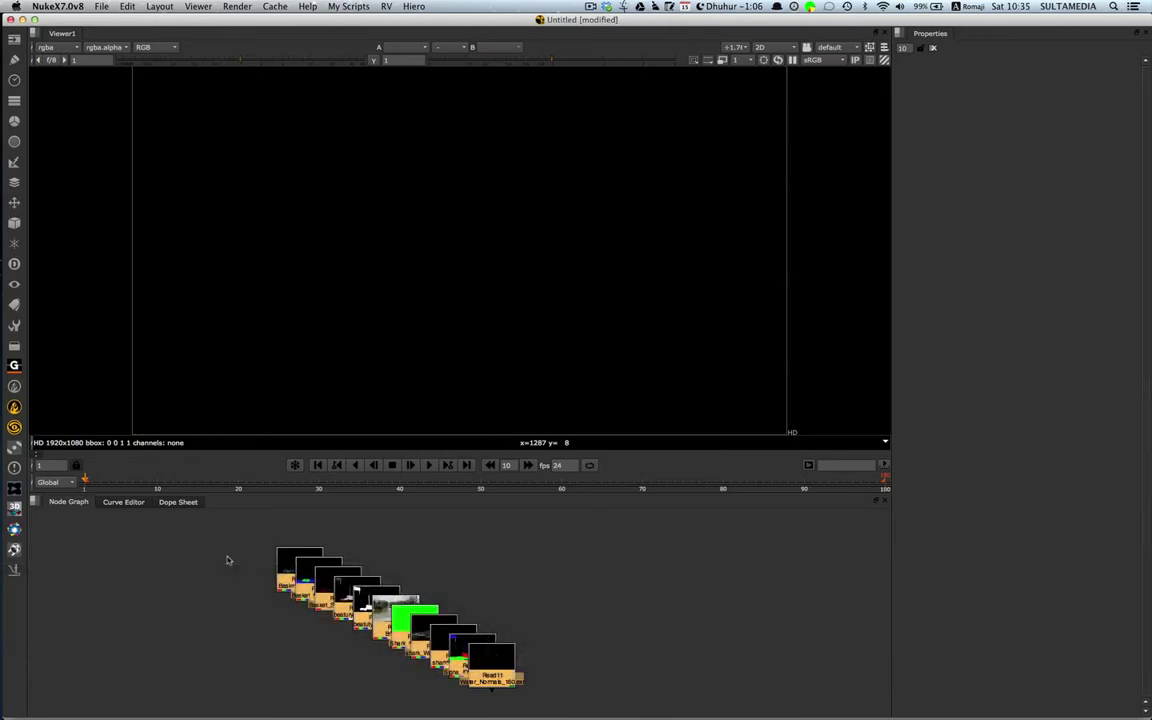
key("l")
left_click_drag(427, 556, 260, 545, "alt")
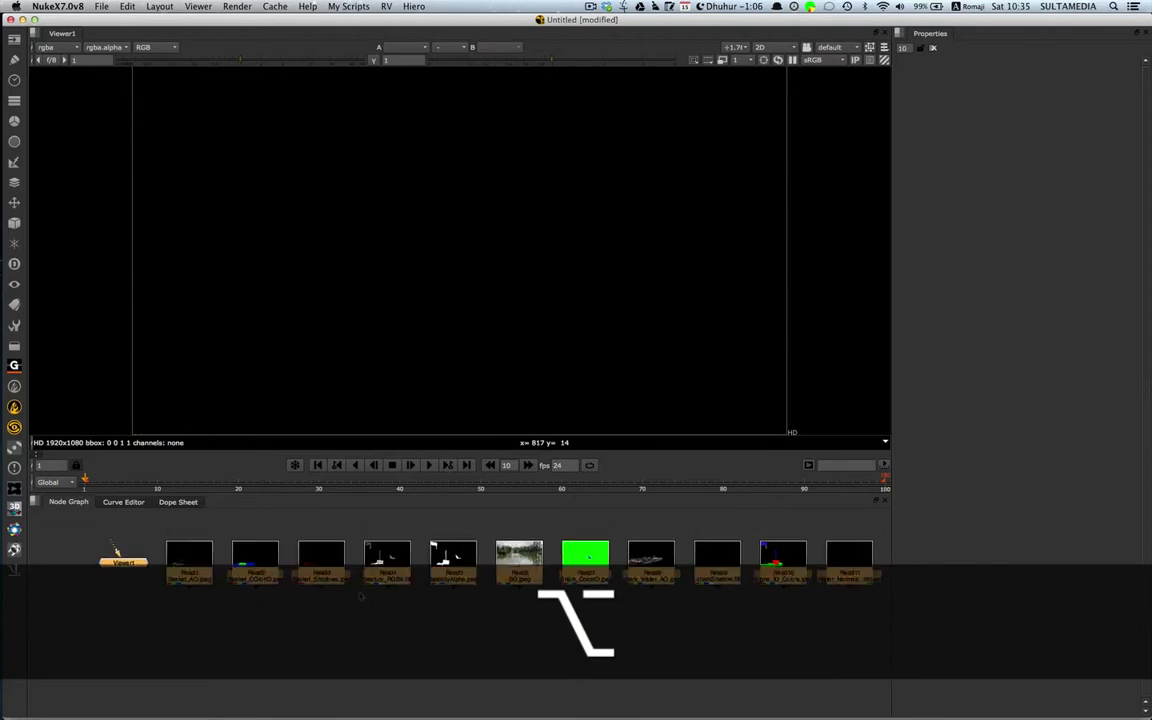
left_click_drag(384, 623, 359, 619, "alt")
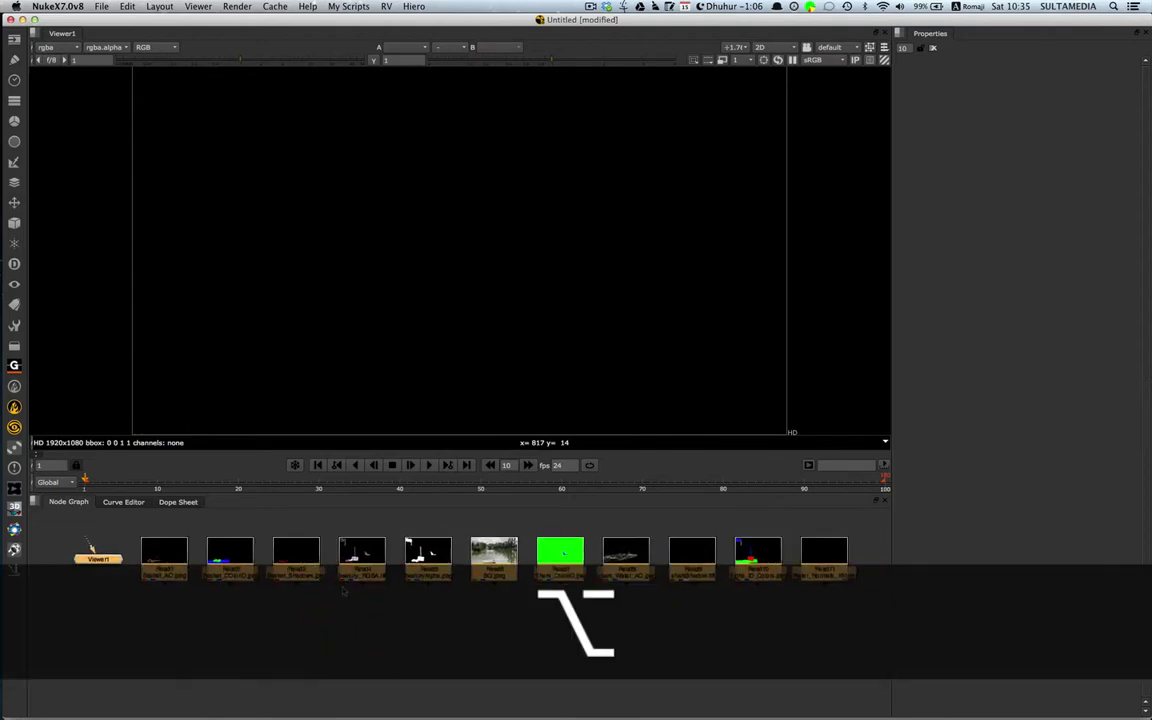
- Move the Viewer1 node out of the row to well below the Read nodes
left_click(90, 594)
left_click_drag(104, 563, 379, 660)
left_click_drag(385, 659, 430, 712)
left_click_drag(340, 536, 310, 615, "alt")
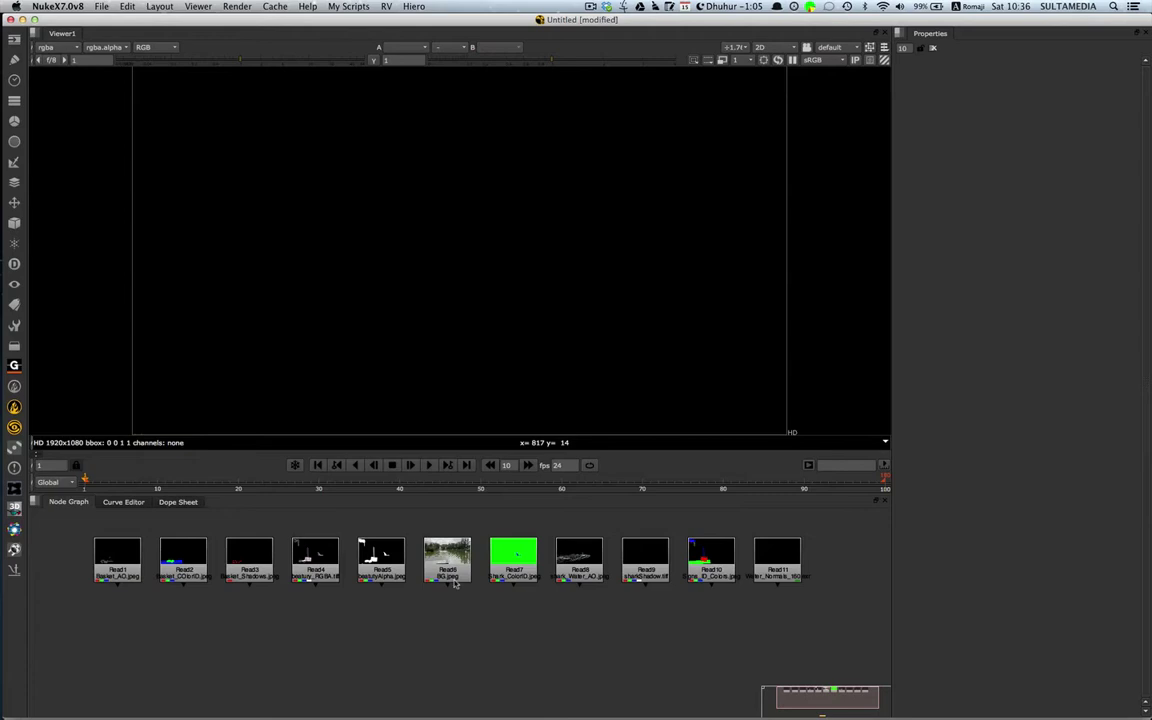
- Display the Basket_AO pass and the Basket_COlorID pass one after the other in the viewer
mouse_move(204, 592)
left_mouse_down("alt")
mouse_move(189, 570)
mouse_move(200, 570)
left_mouse_up("alt")
left_click(113, 537)
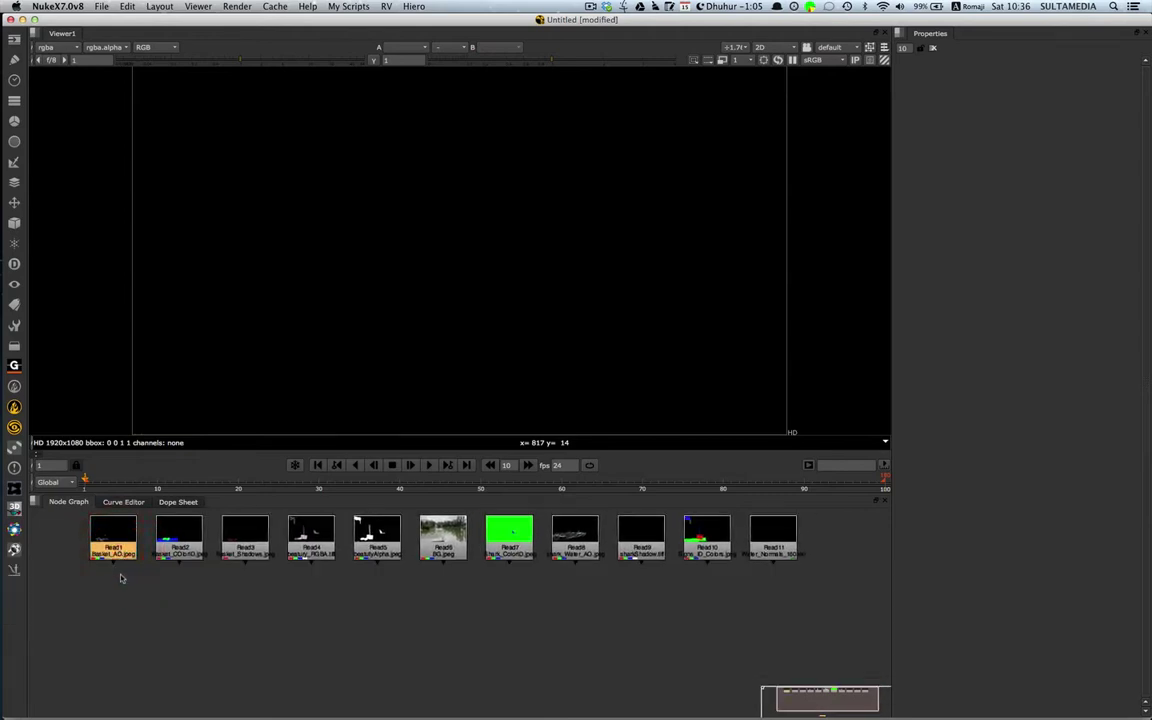
key("1")
left_click(180, 547)
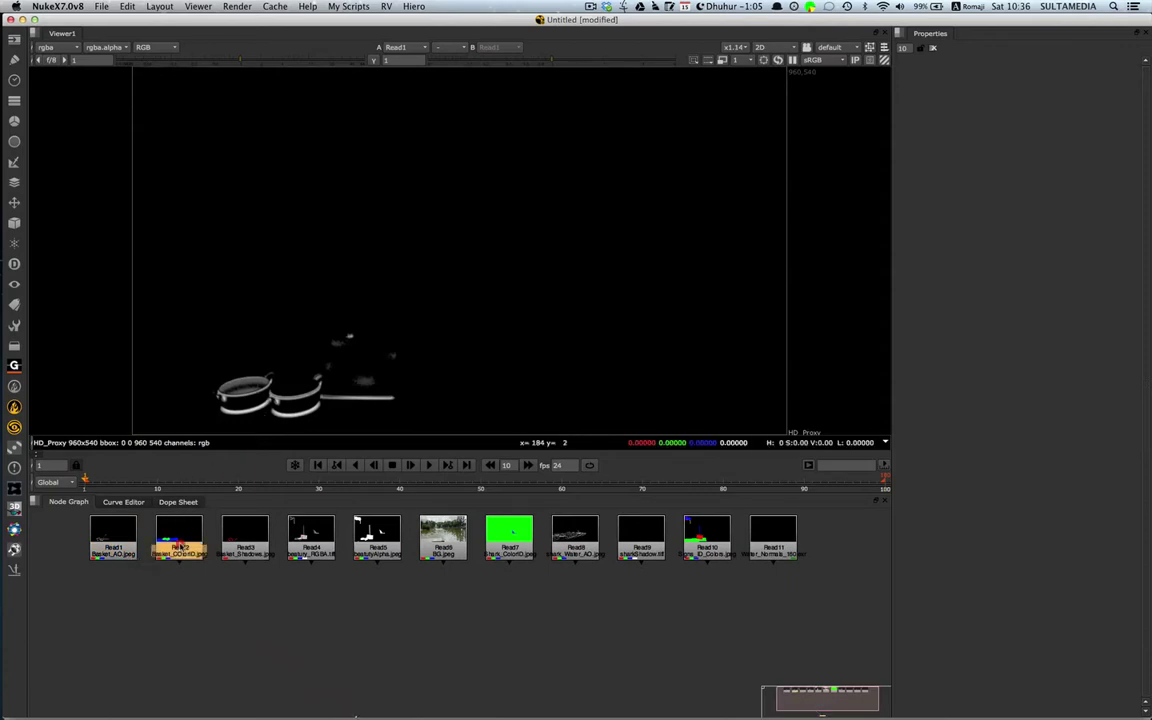
key("1")
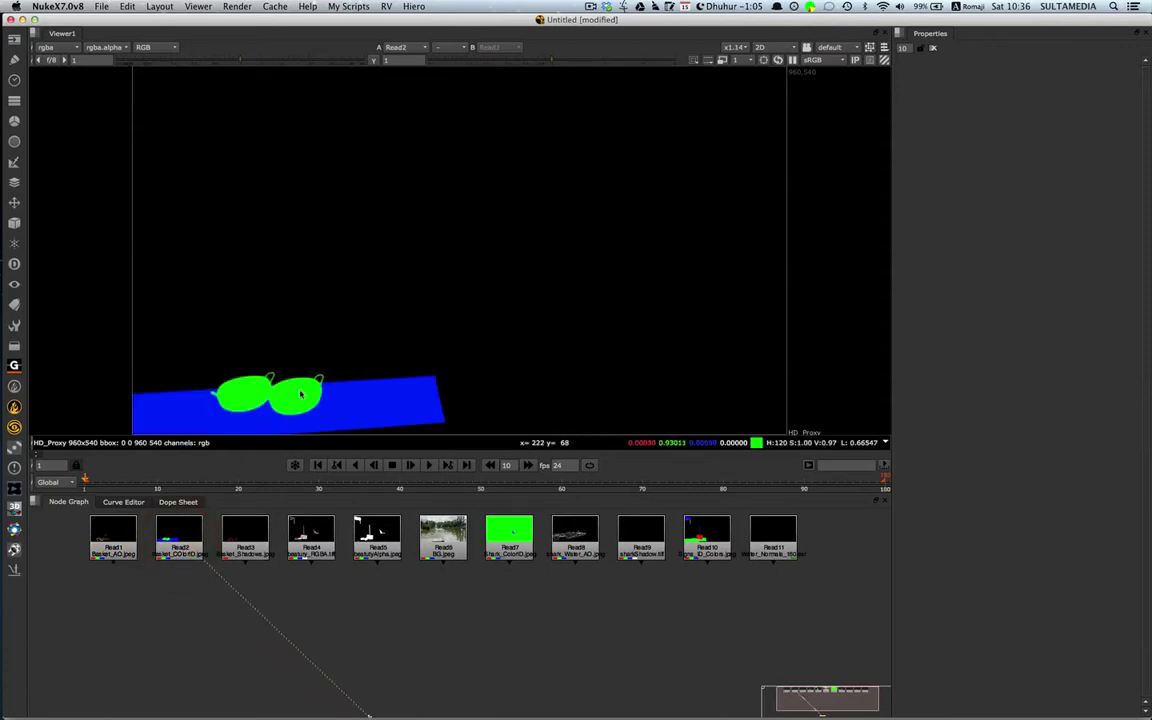
- Display the Basket_Shadows pass in the viewer
mouse_move(248, 537)
left_mouse_down("alt")
mouse_move(236, 535)
mouse_move(248, 546)
left_mouse_up("alt")
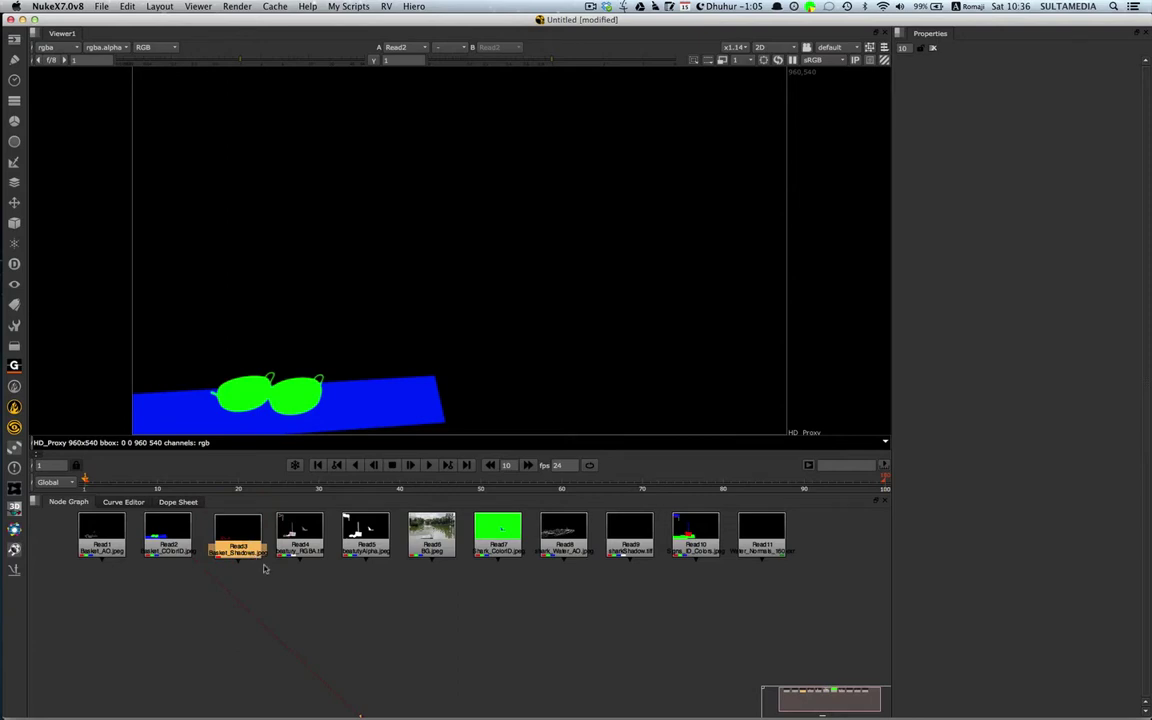
key("alt")
mouse_move(421, 634)
left_mouse_down("alt")
mouse_move(376, 606)
mouse_move(400, 632)
left_mouse_up("alt")
left_click(348, 665)
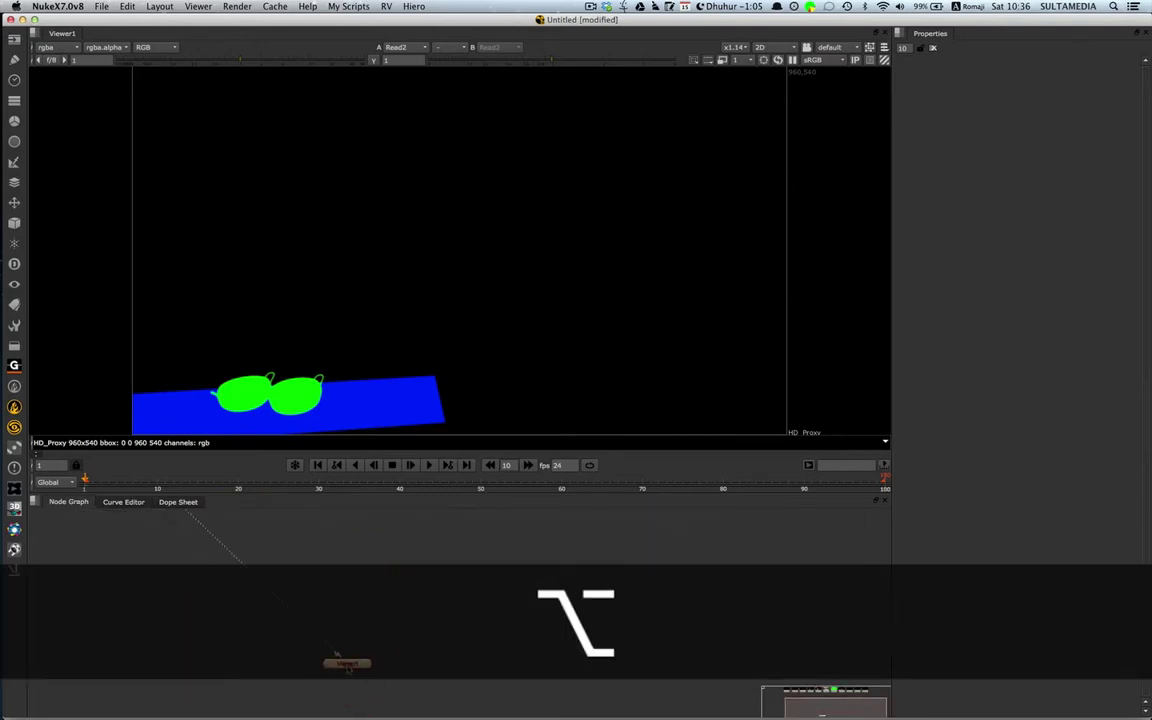
left_click_drag(322, 511, 303, 560, "alt")
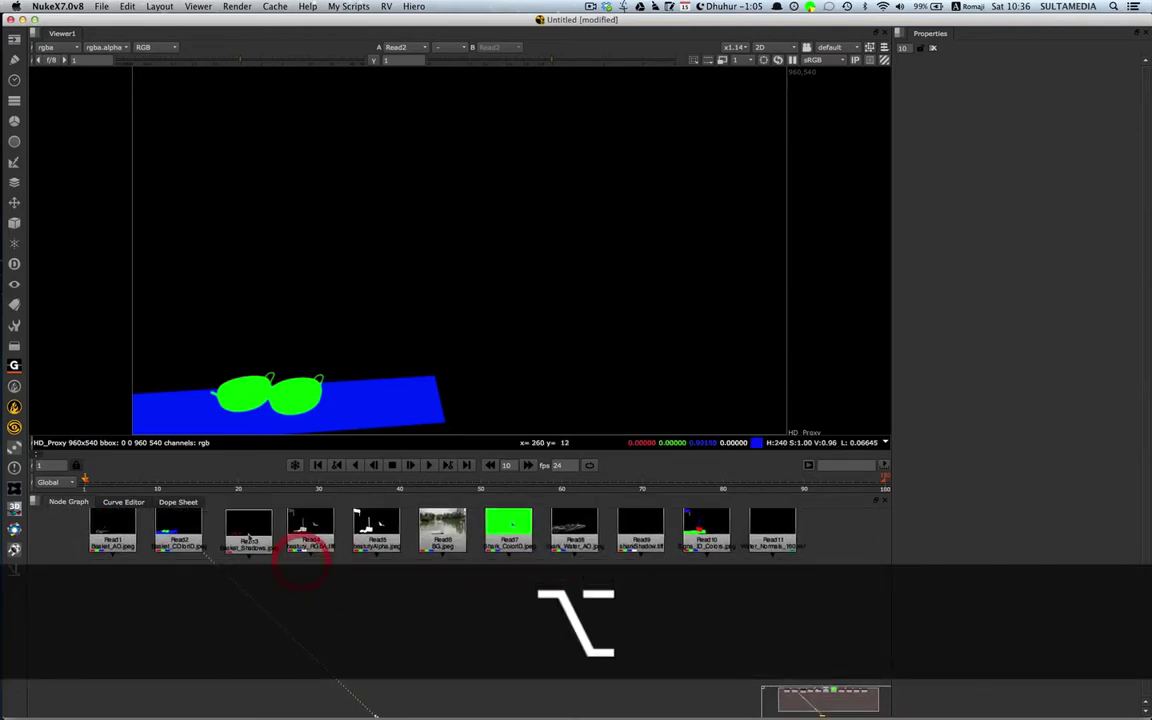
left_click_drag(247, 529, 250, 532, "alt")
left_click(247, 532)
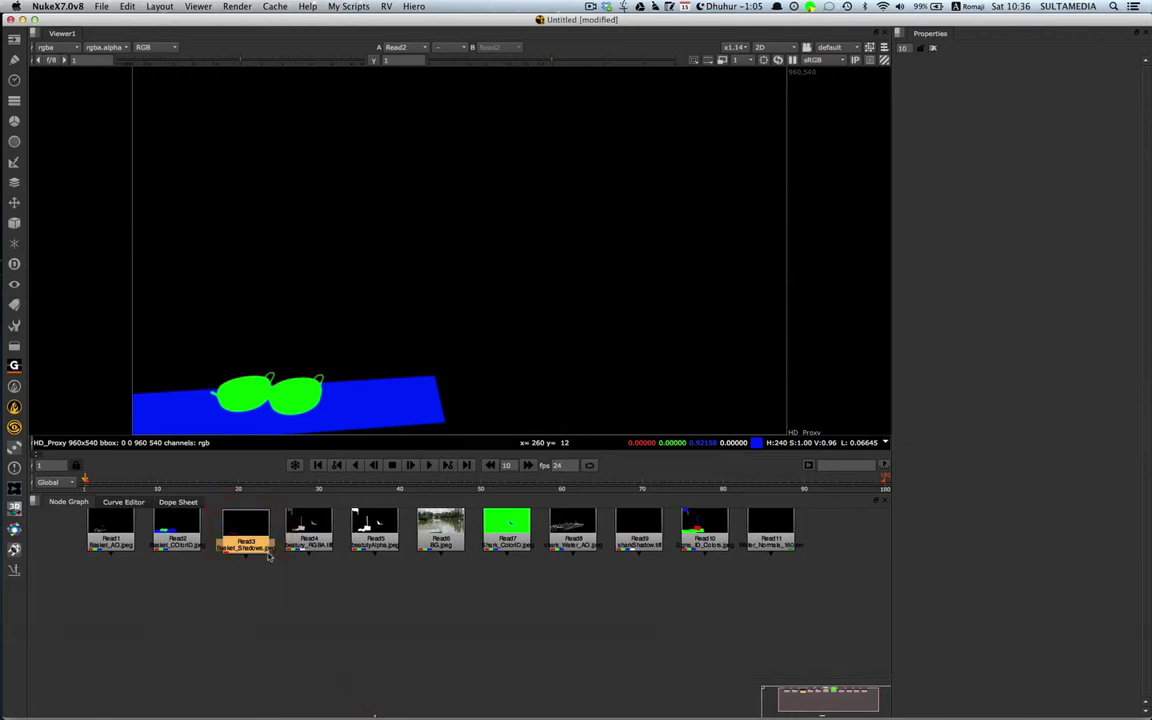
key("1")
- Display the beatury_RGBA pass and the separate beatutyAlpha pass in the viewer
left_click(309, 530)
key("1")
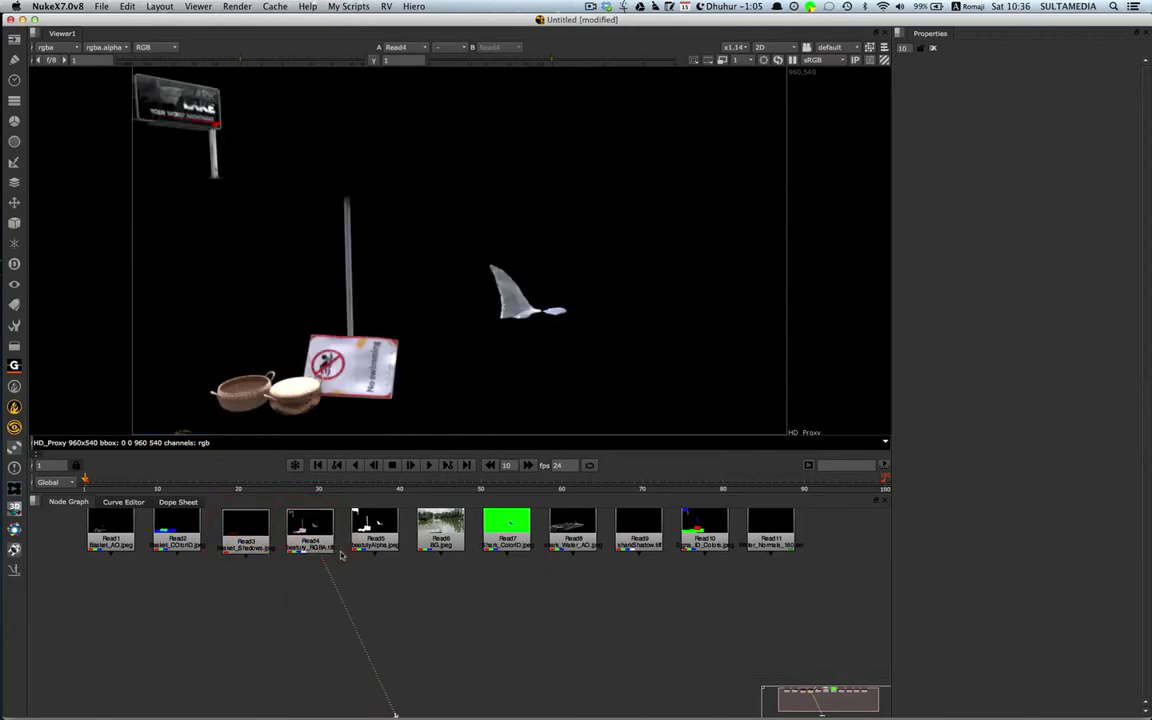
left_click(373, 529)
key("1")
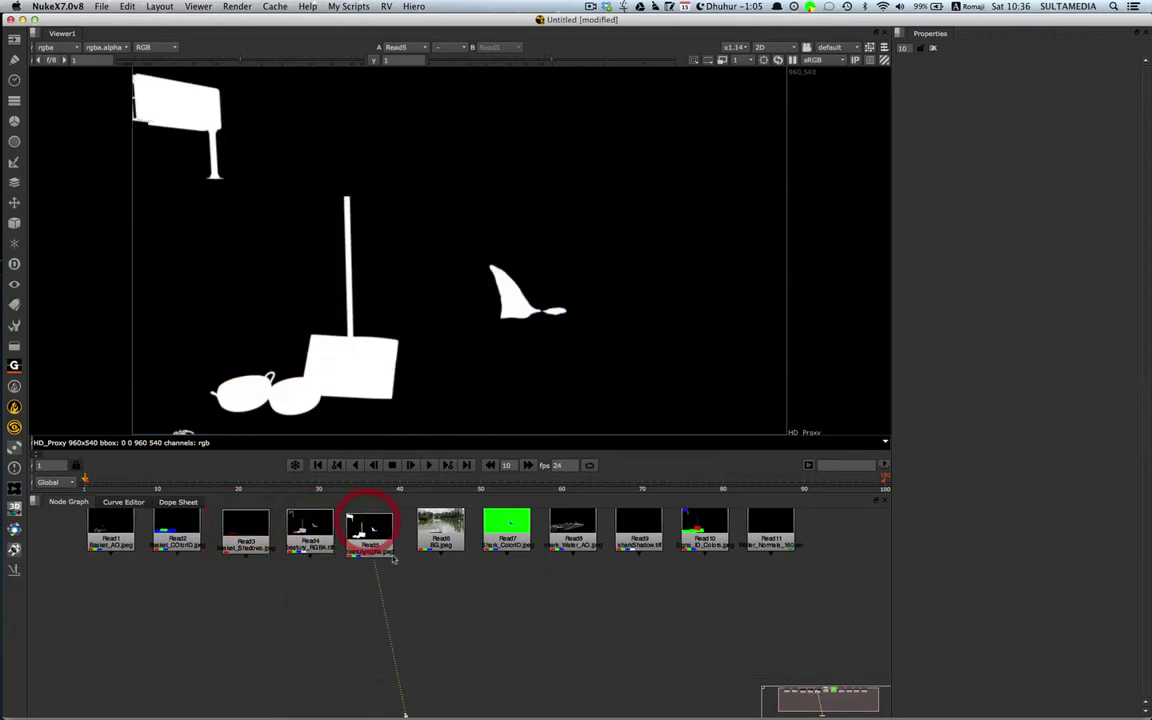
- Return the viewer to the beatury_RGBA pass, check its embedded alpha channel and switch back to full colour
left_click_drag(355, 510, 333, 525, "alt")
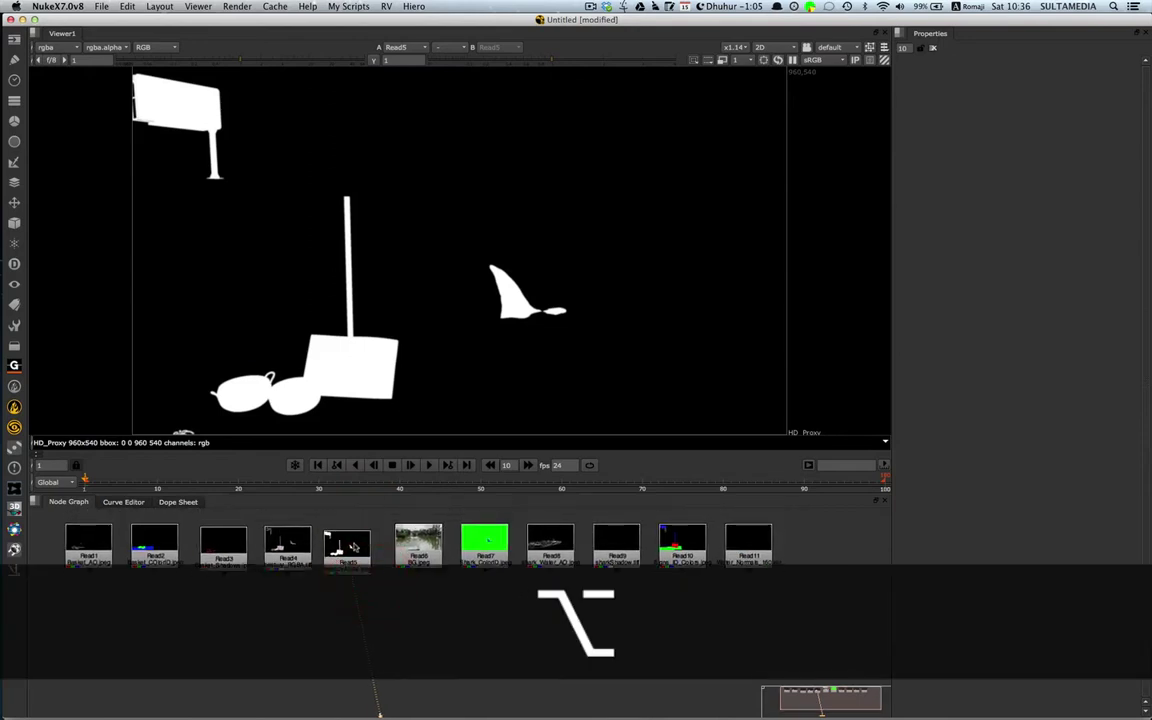
left_click(347, 543)
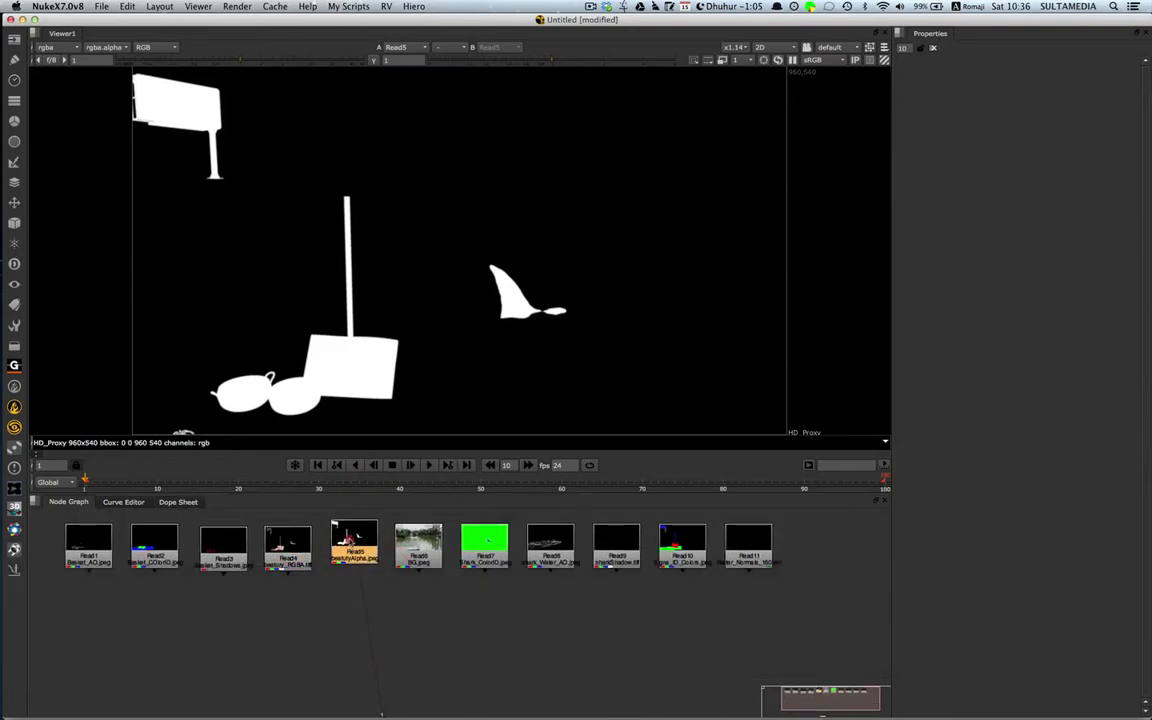
left_click_drag(341, 546, 296, 548)
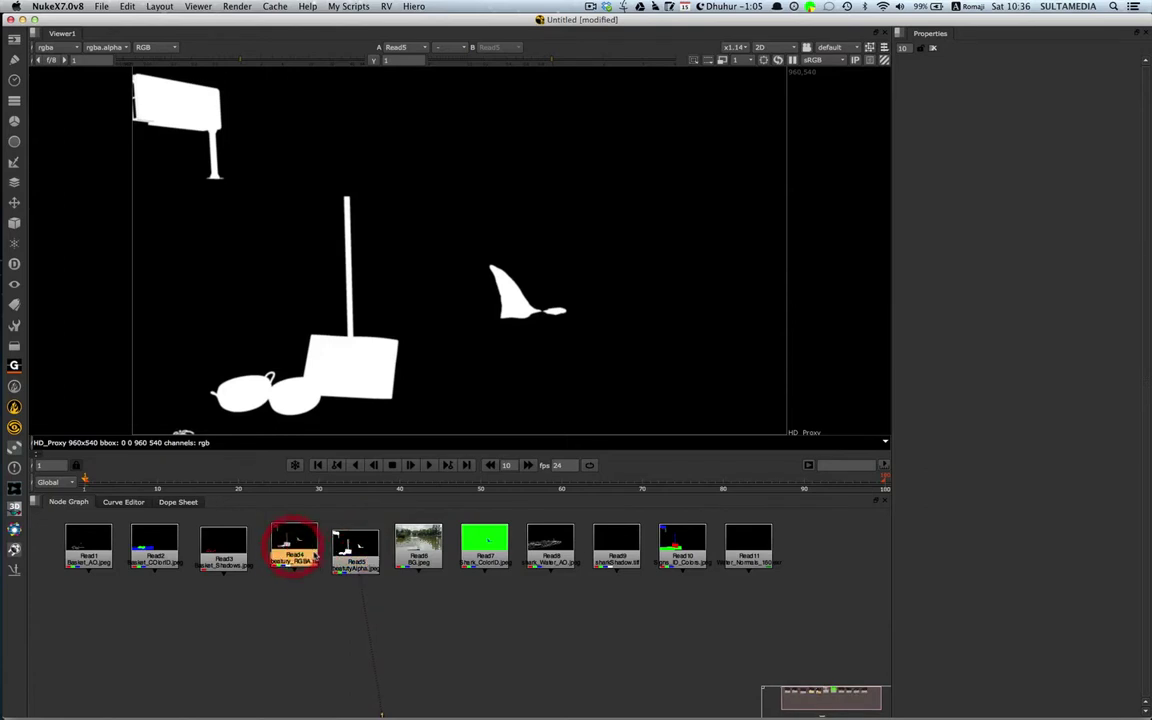
key("1")
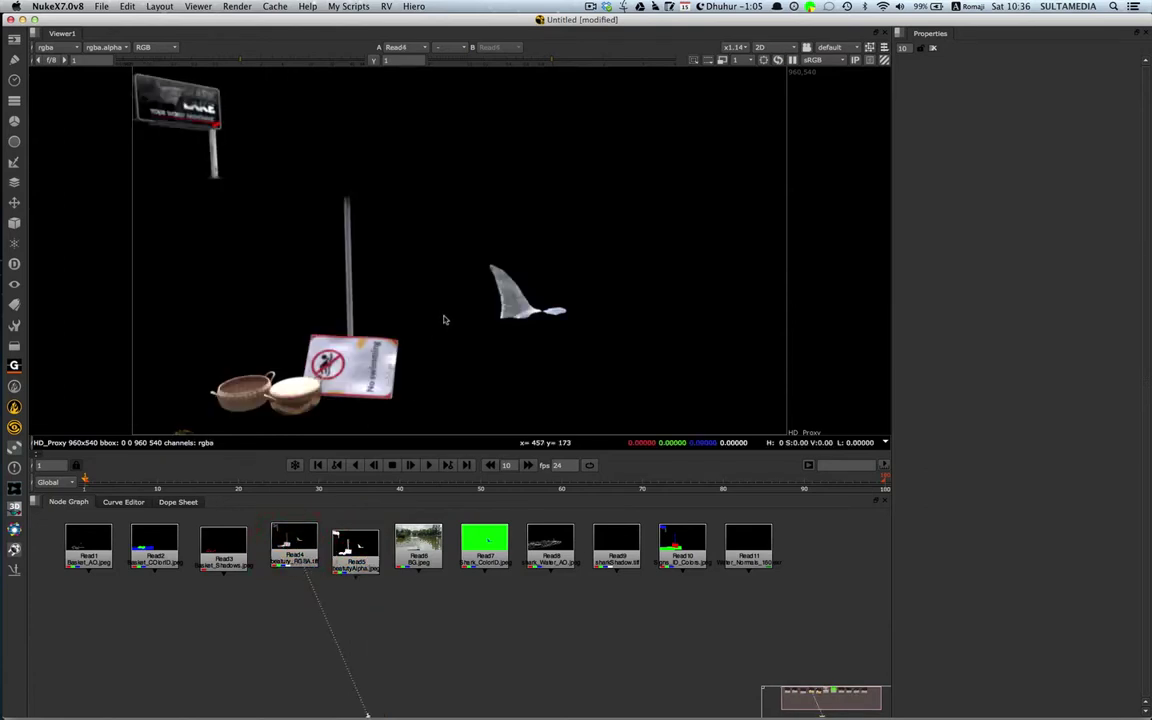
left_click(450, 318)
left_click(527, 250)
key("a")
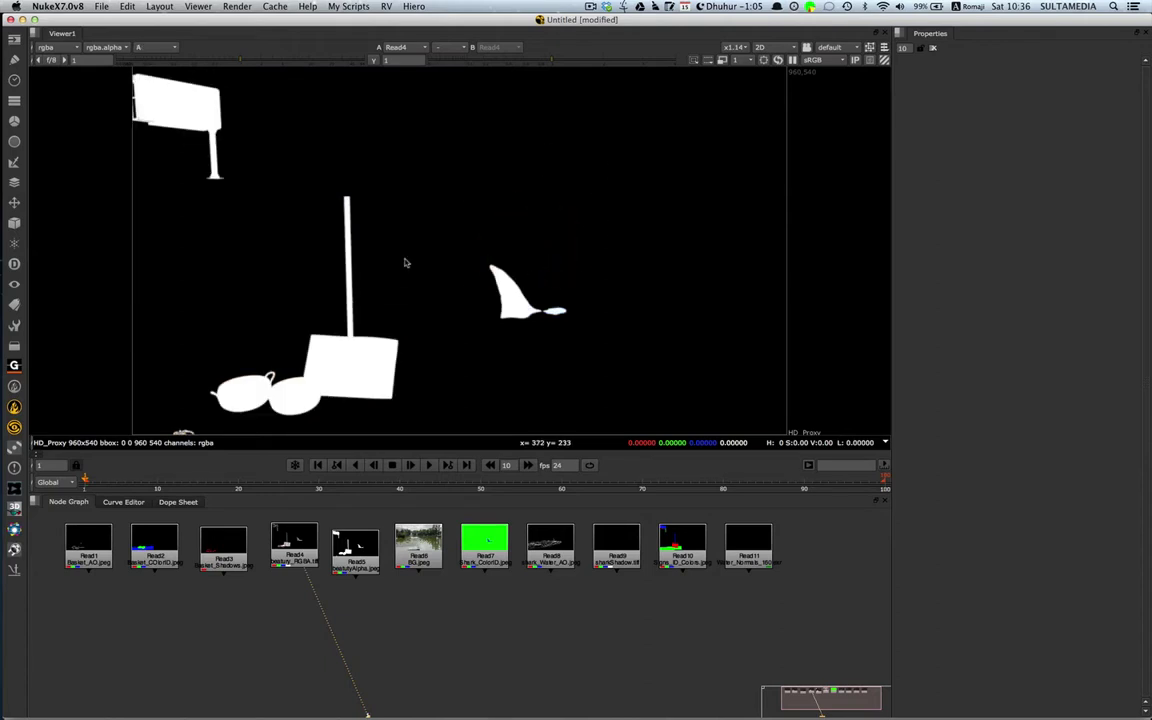
key("a")
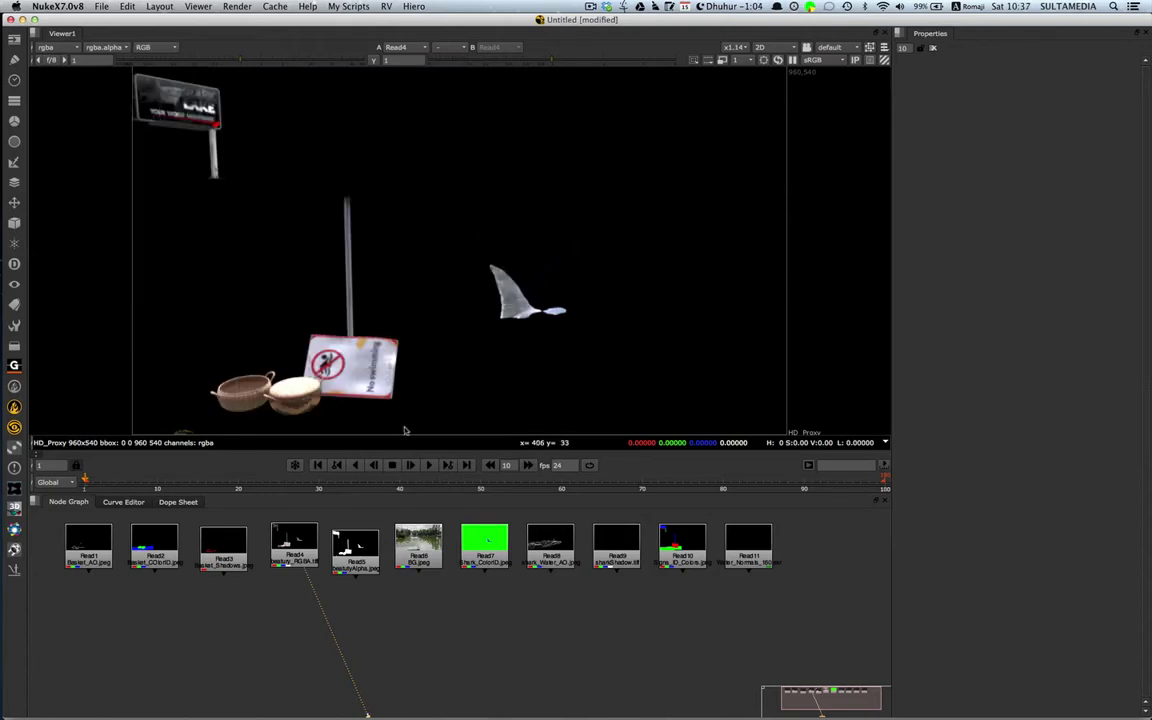
- Display the BG.jpeg background plate in the viewer
left_click_drag(409, 560, 394, 565, "alt")
left_click(410, 559)
key("1")
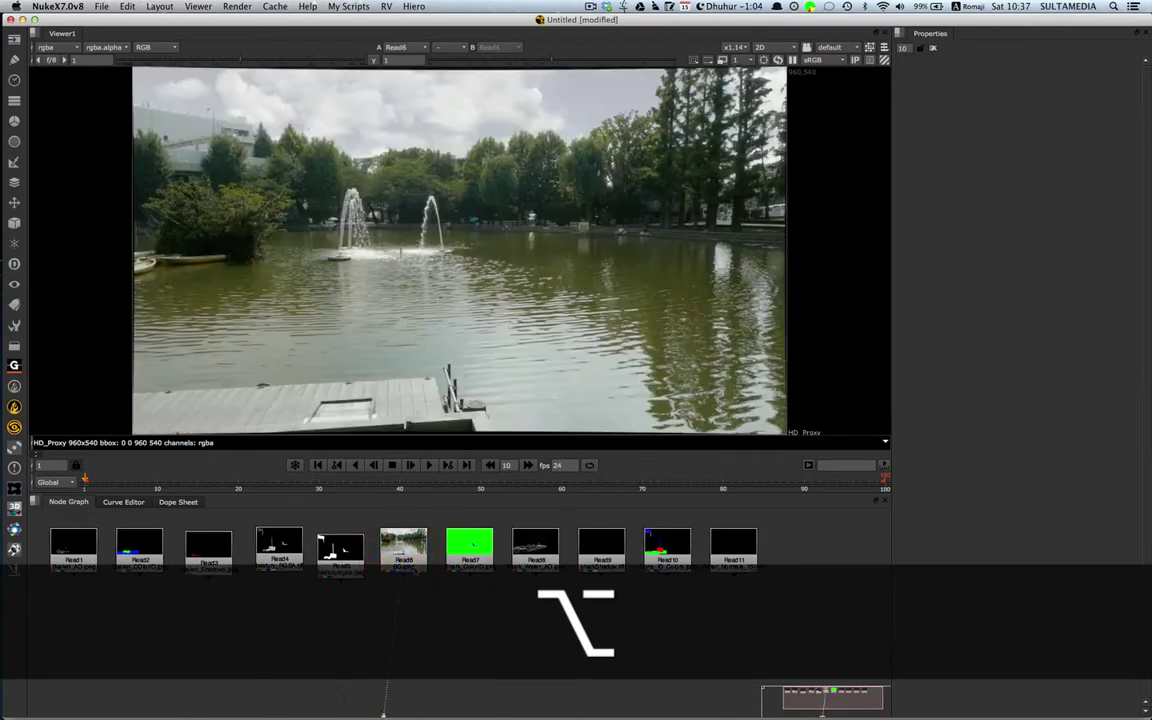
left_click_drag(403, 556, 406, 562)
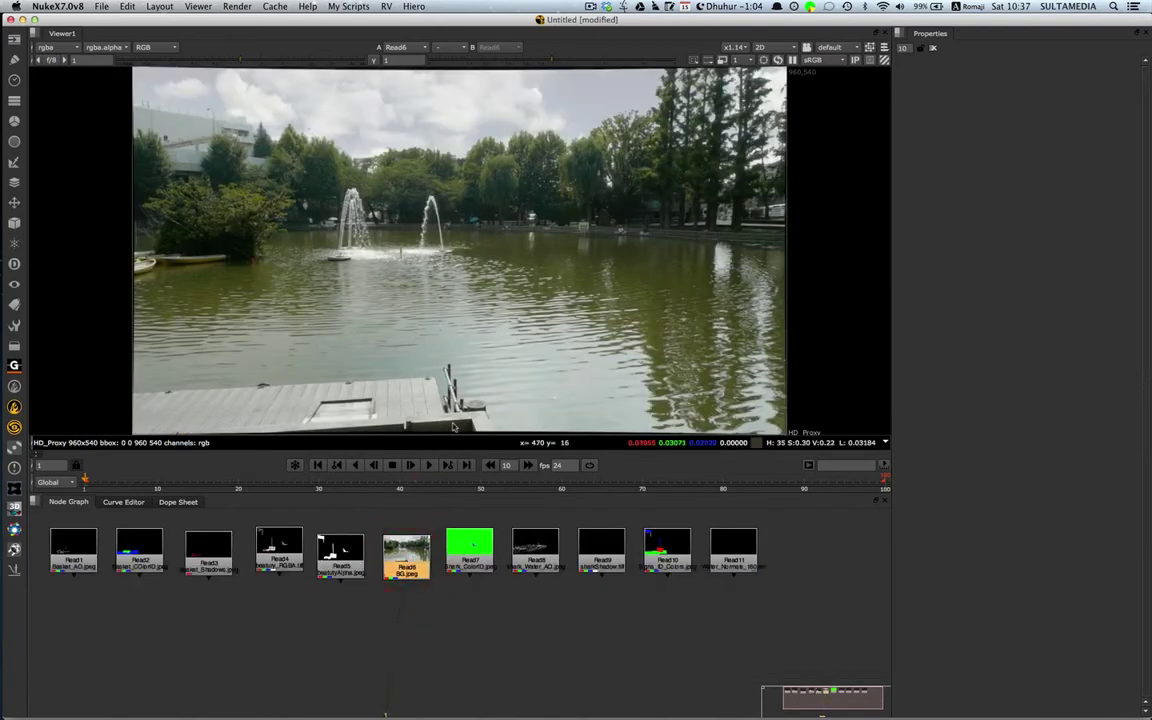
left_click_drag(410, 556, 408, 557)
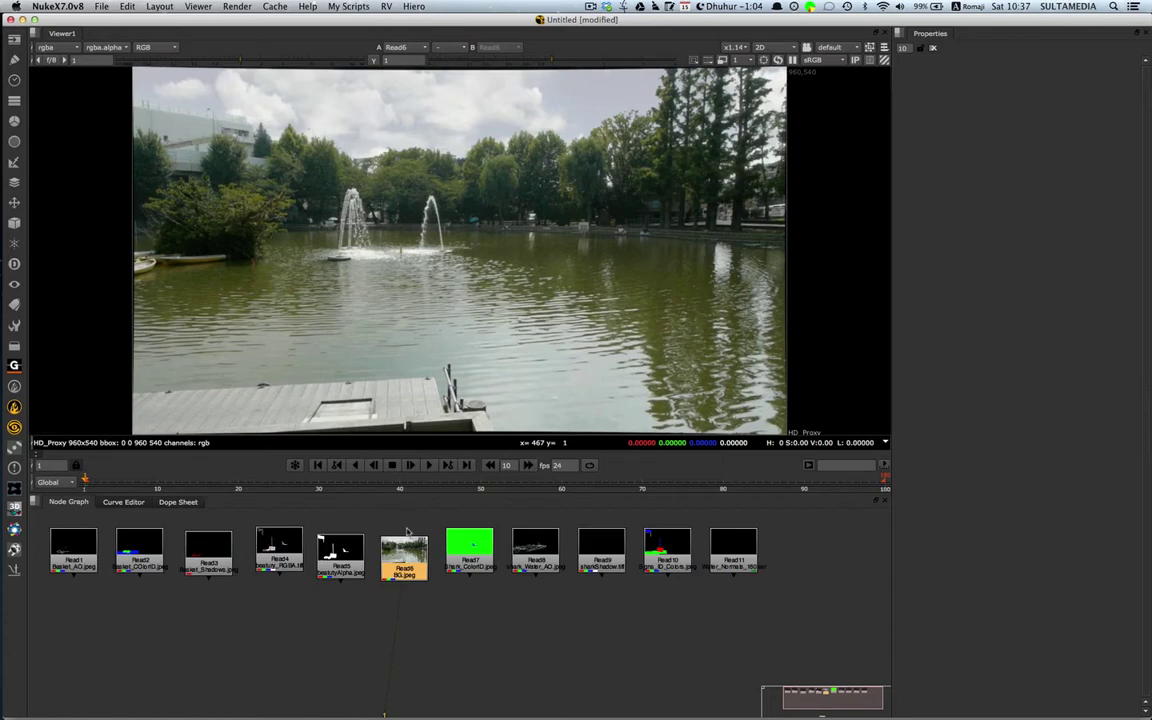
left_click_drag(404, 560, 400, 560)
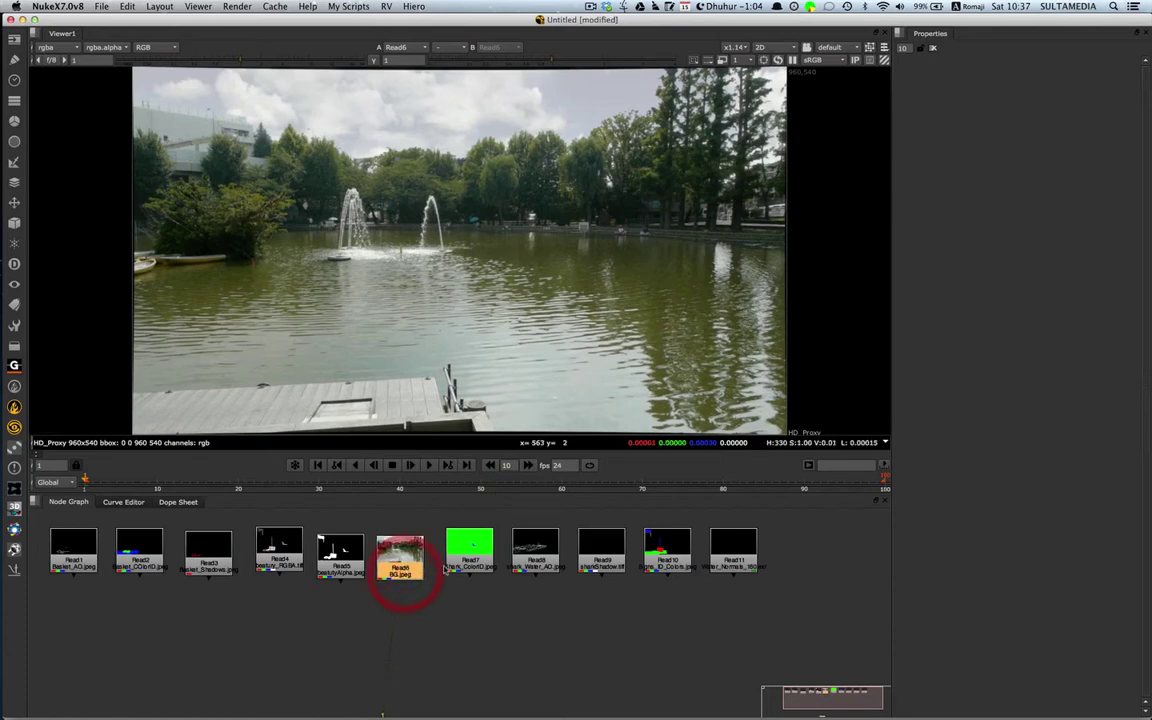
- Display the Shark_ColorID pass in the viewer
left_click(469, 552)
key("1")
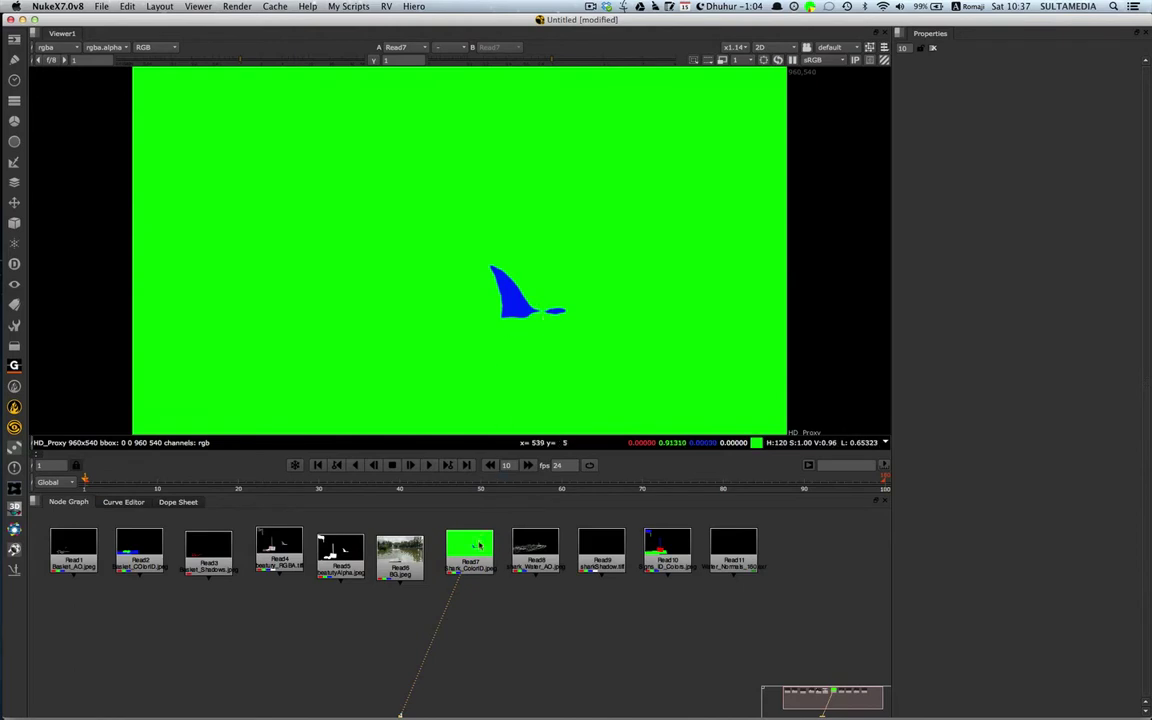
left_click(480, 544)
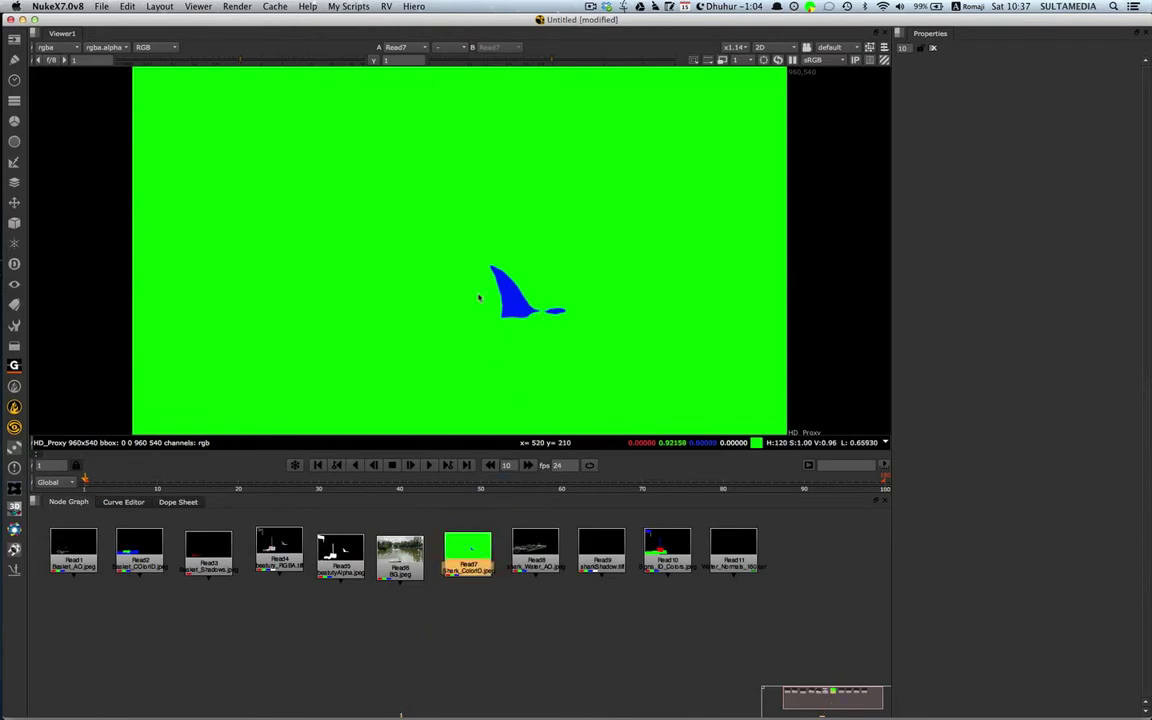
- Display the shark_Water_AO pass in the viewer and nudge its Read node within the row
left_click_drag(537, 551, 540, 559)
key("1")
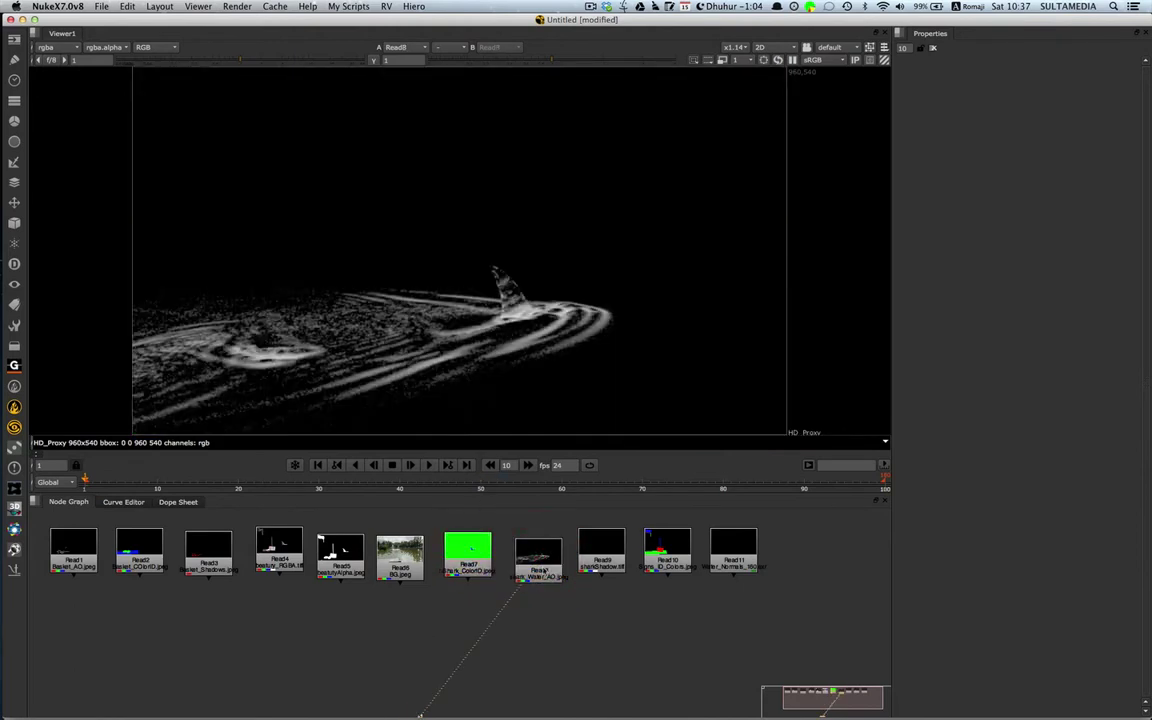
left_click(540, 556)
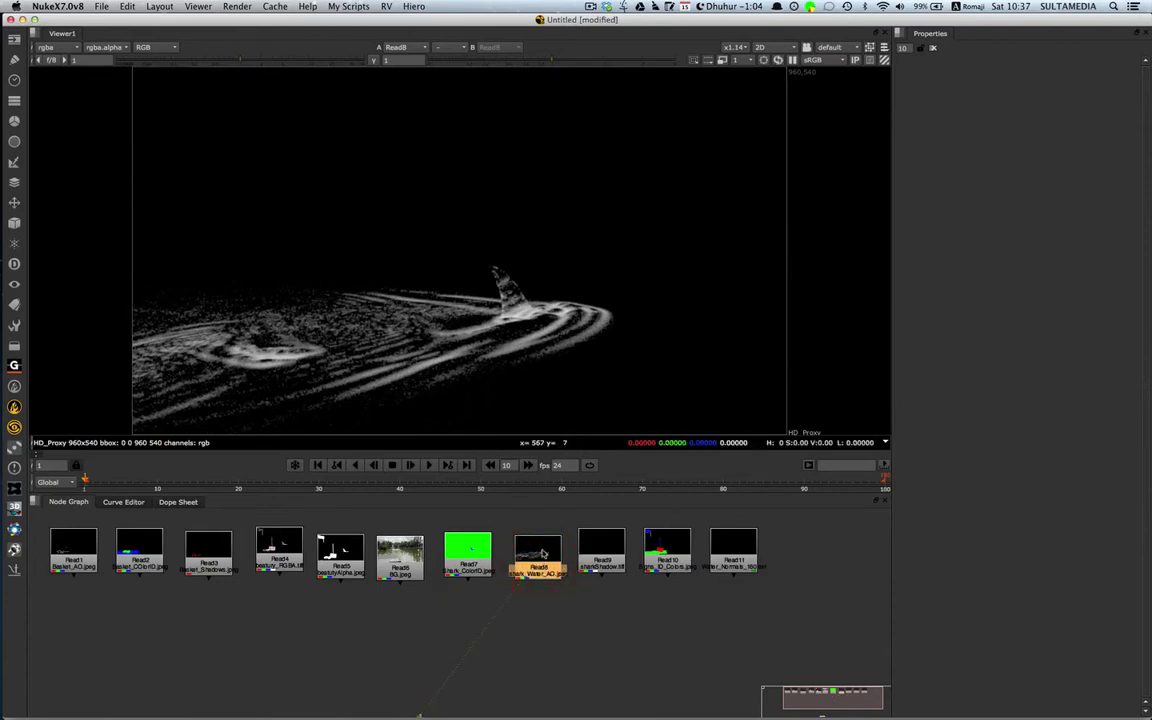
mouse_move(543, 552)
left_mouse_down()
mouse_move(536, 601)
mouse_move(533, 551)
left_mouse_up()
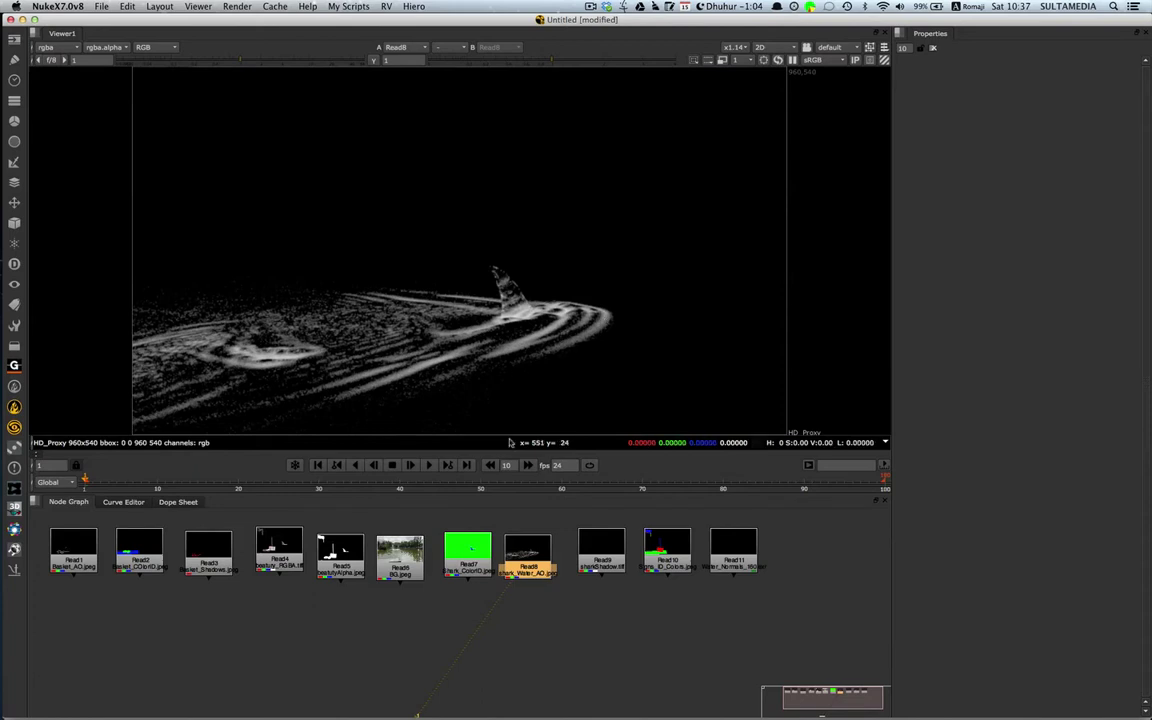
- Display the sharkShadow pass and the Signs_ID_Colors pass one after the other in the viewer
mouse_move(533, 565)
left_mouse_down()
mouse_move(538, 582)
mouse_move(537, 557)
mouse_move(468, 526)
mouse_move(456, 550)
mouse_move(522, 551)
left_mouse_up()
left_click(518, 545)
key("1")
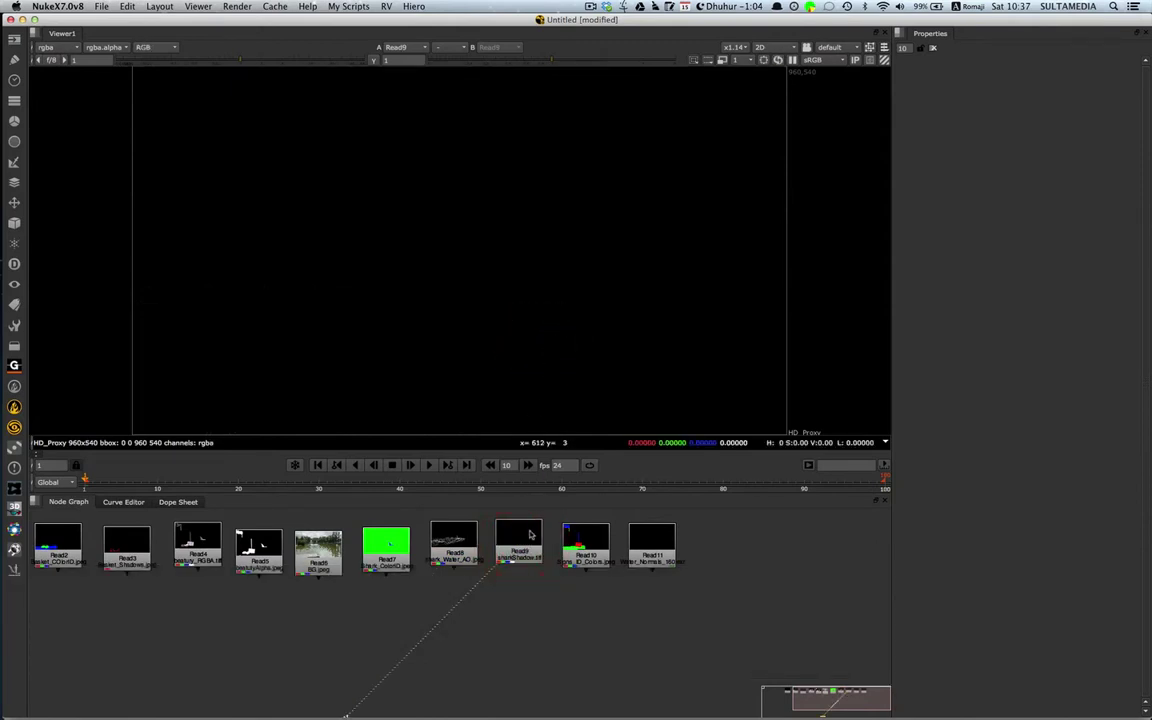
left_click(583, 548)
key("1")
left_click(586, 540)
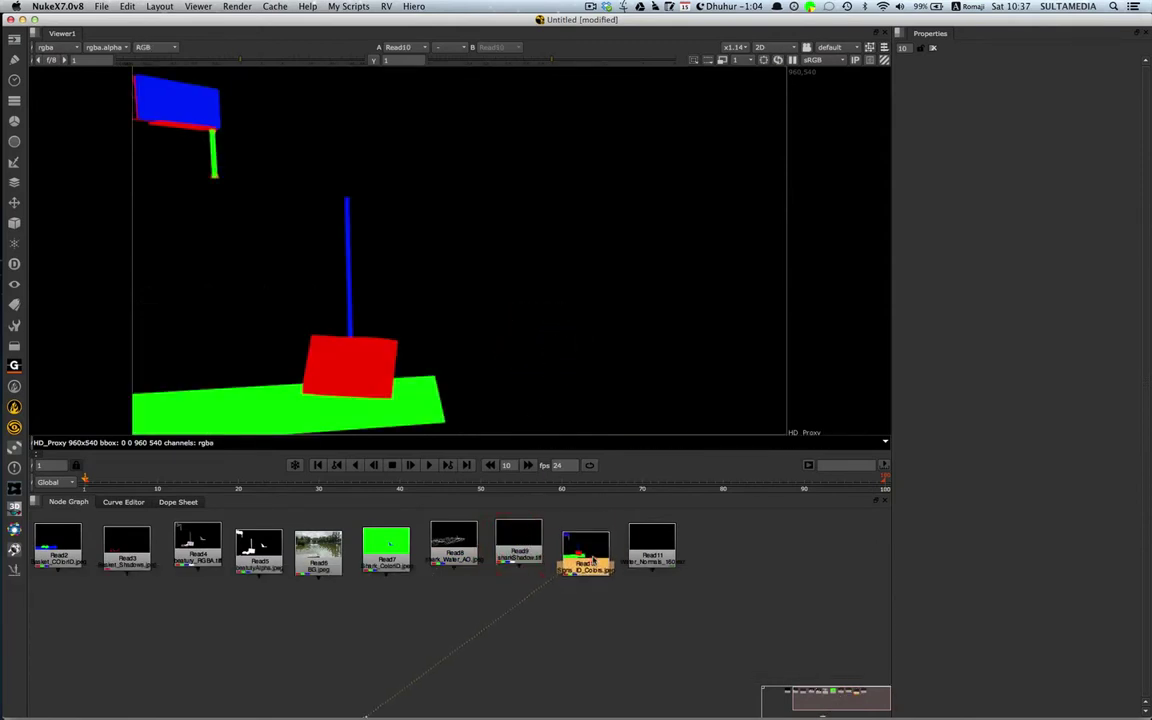
left_click(655, 548)
key("1")
left_click(657, 550)
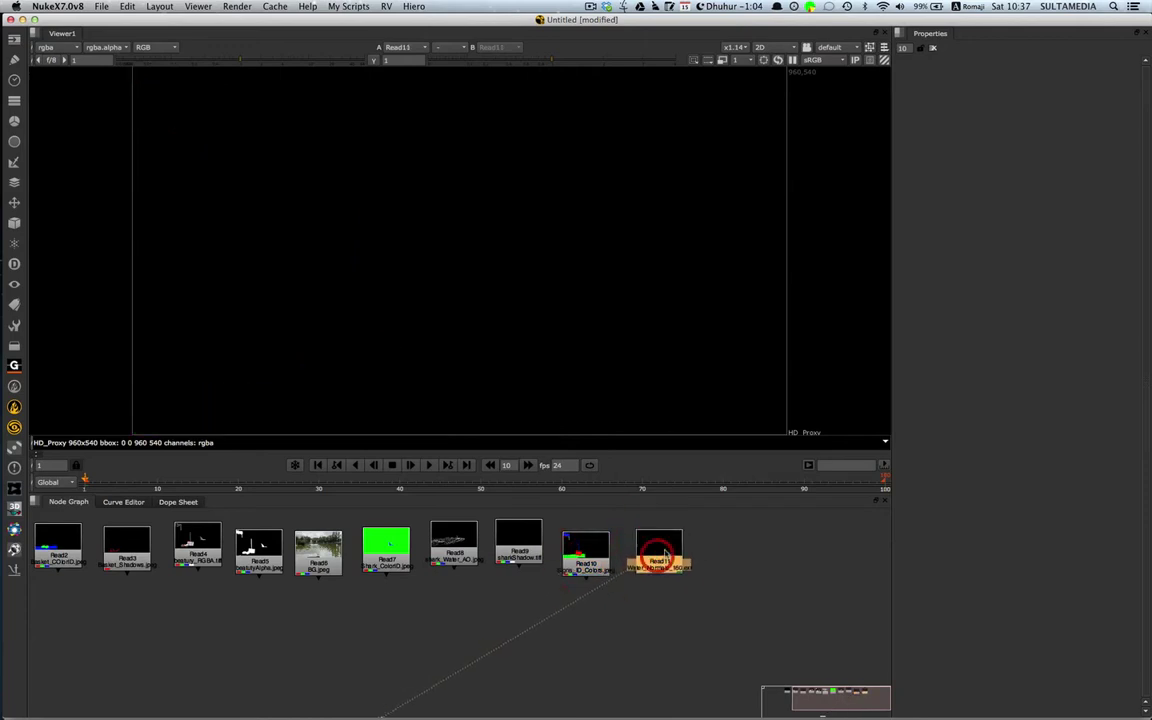
left_click(70, 48)
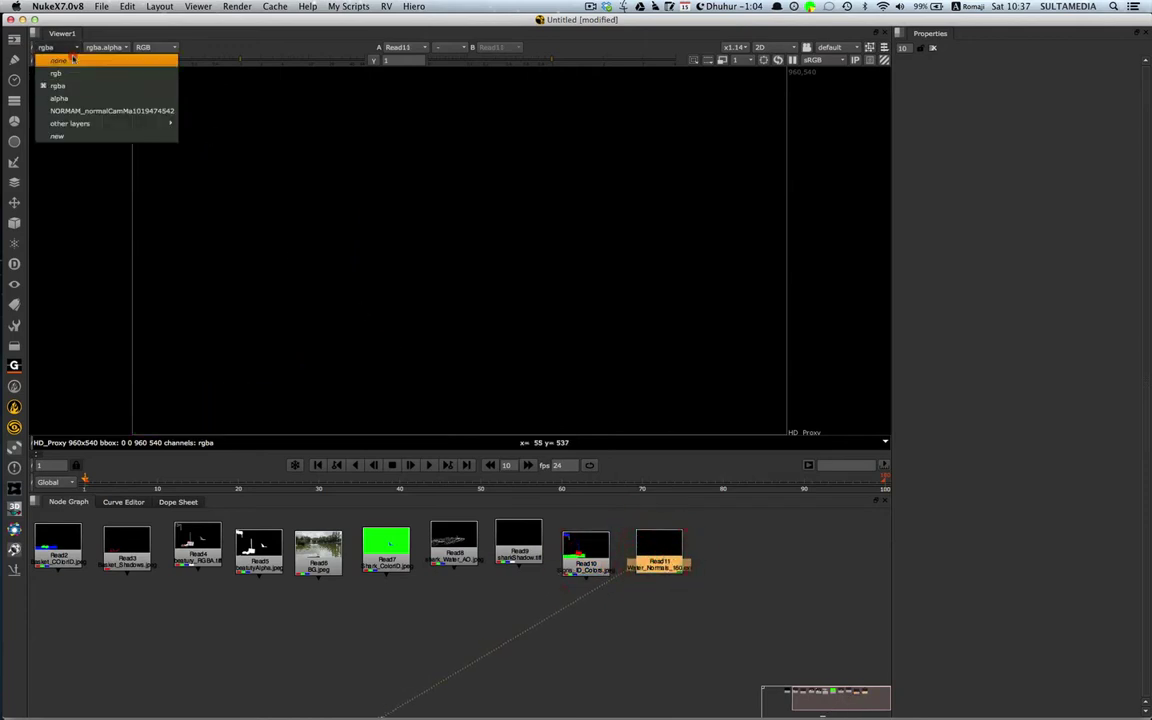
left_click(77, 112)
- Check the red, green and blue channels of the water normals layer, and return the viewer to the rgba layer
left_click(514, 290)
key("r")
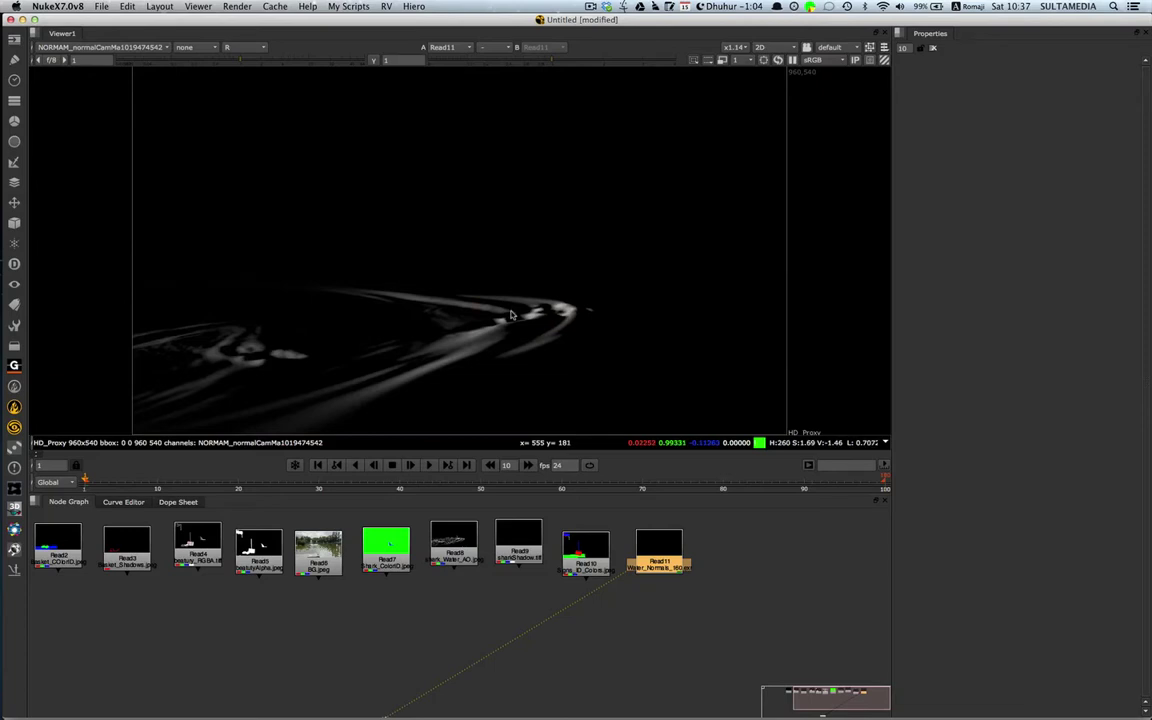
key("g")
key("b")
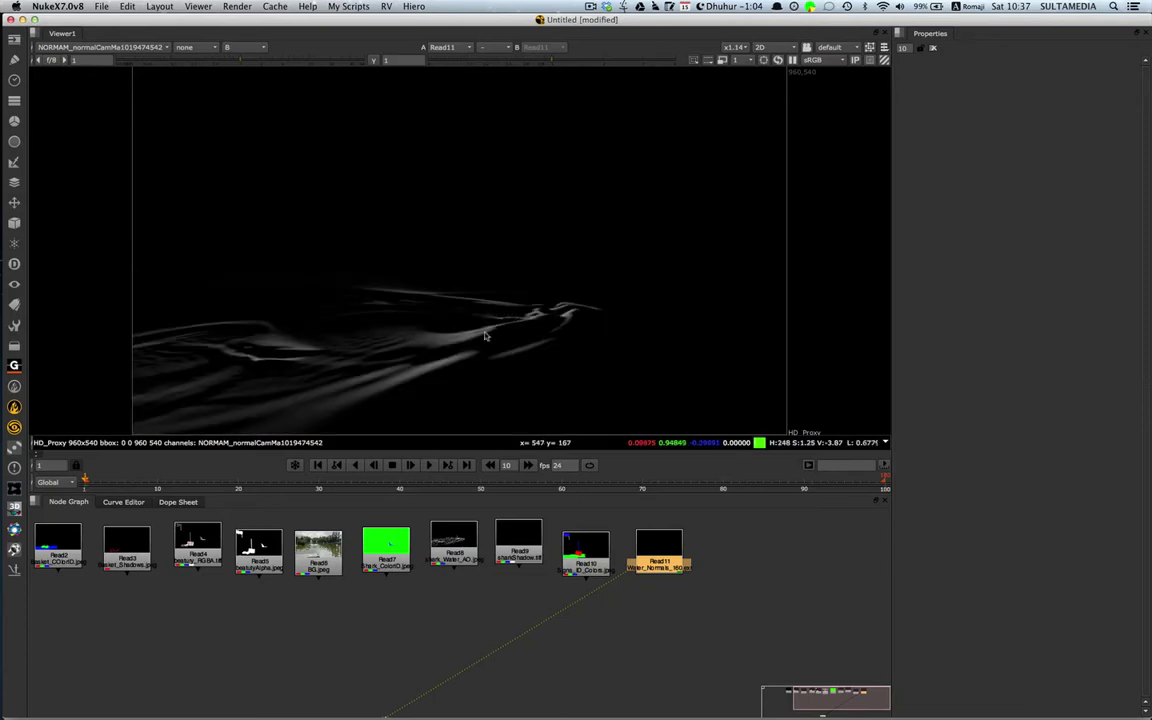
left_click(79, 47)
left_click(79, 47)
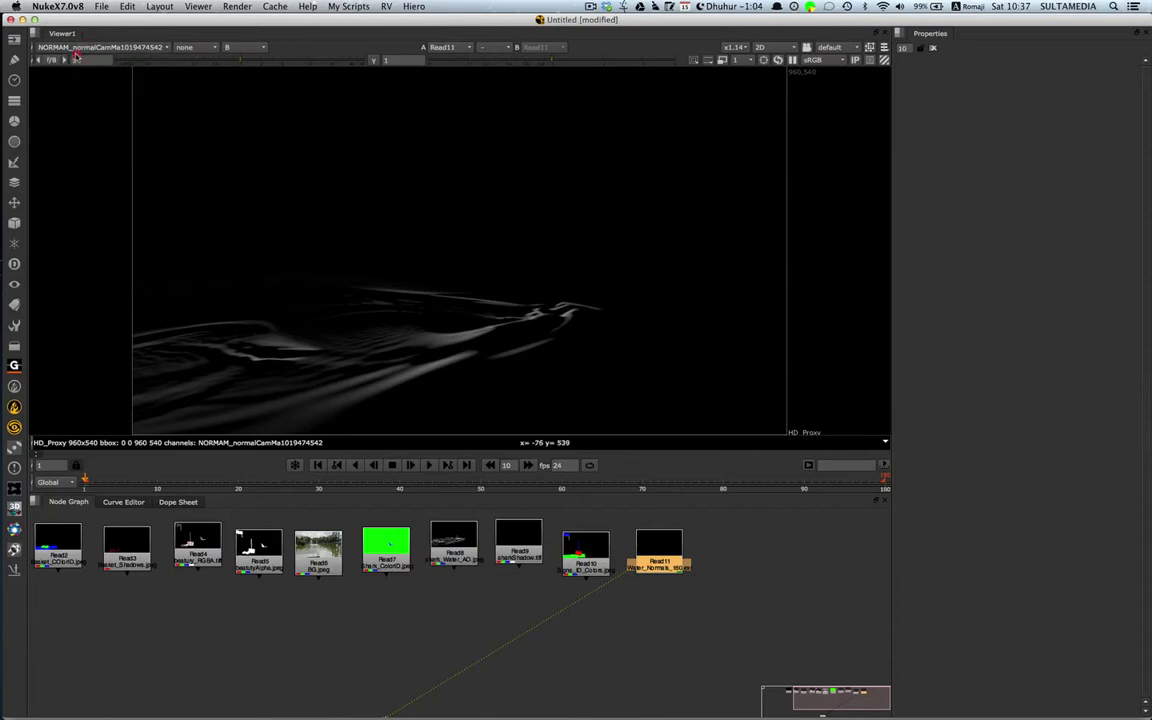
left_click(76, 50)
left_click(78, 87)
- Enlarge the node graph, move the BG.jpeg Read node away above the render passes, and connect it to the viewer
left_click_drag(295, 590, 639, 323, "alt")
key("space")
left_click_drag(627, 530, 199, 645)
left_click_drag(623, 300, 120, 121)
left_click_drag(206, 172, 493, 185, "alt")
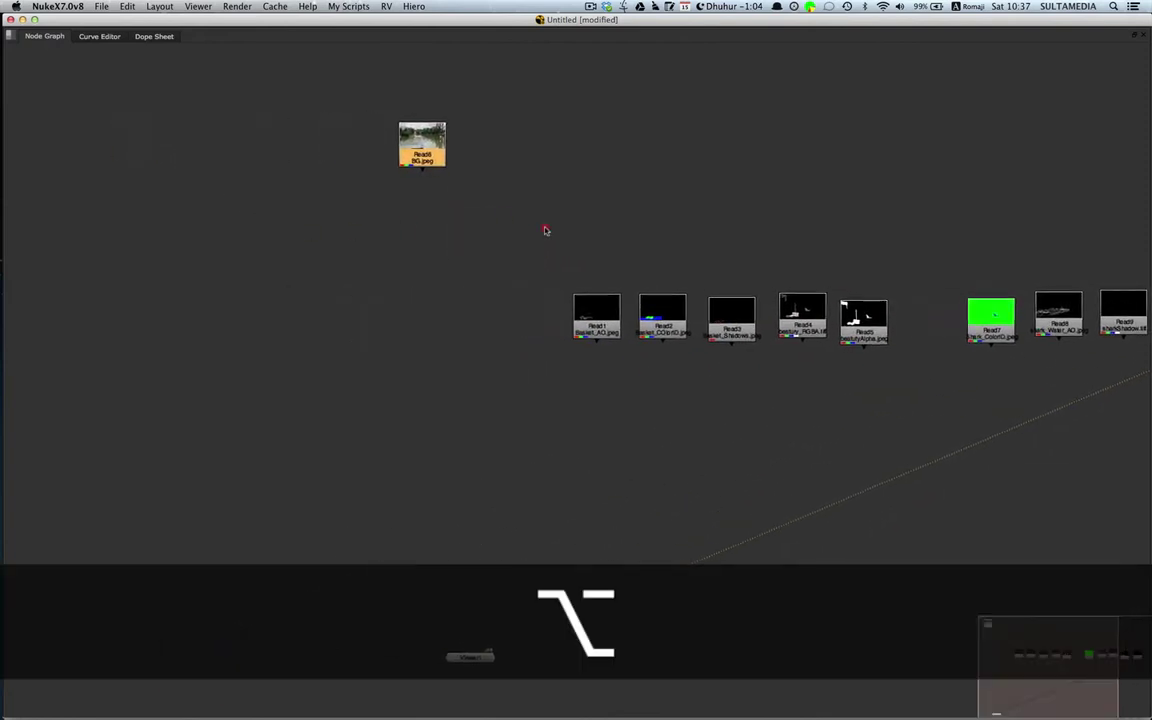
left_click_drag(426, 132, 458, 102)
key("1")
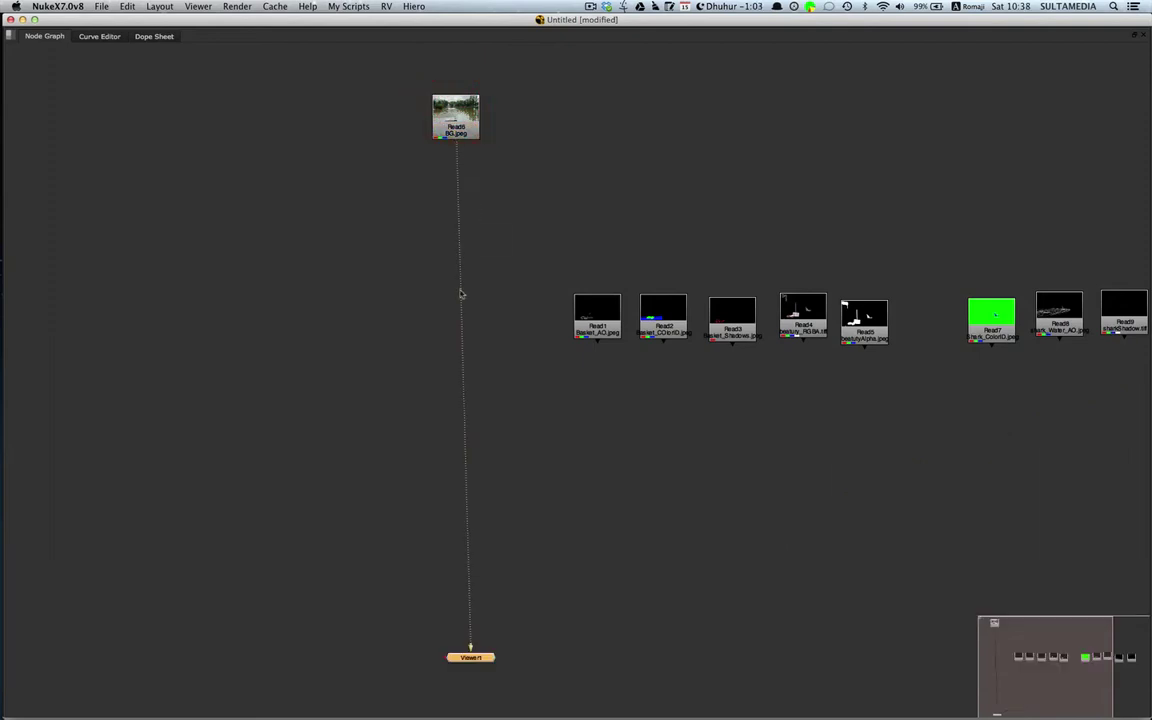
- Line up the Viewer node and the BG.jpeg Read node in one vertical line
left_click_drag(459, 357, 414, 307, "alt")
left_click_drag(425, 606, 414, 624)
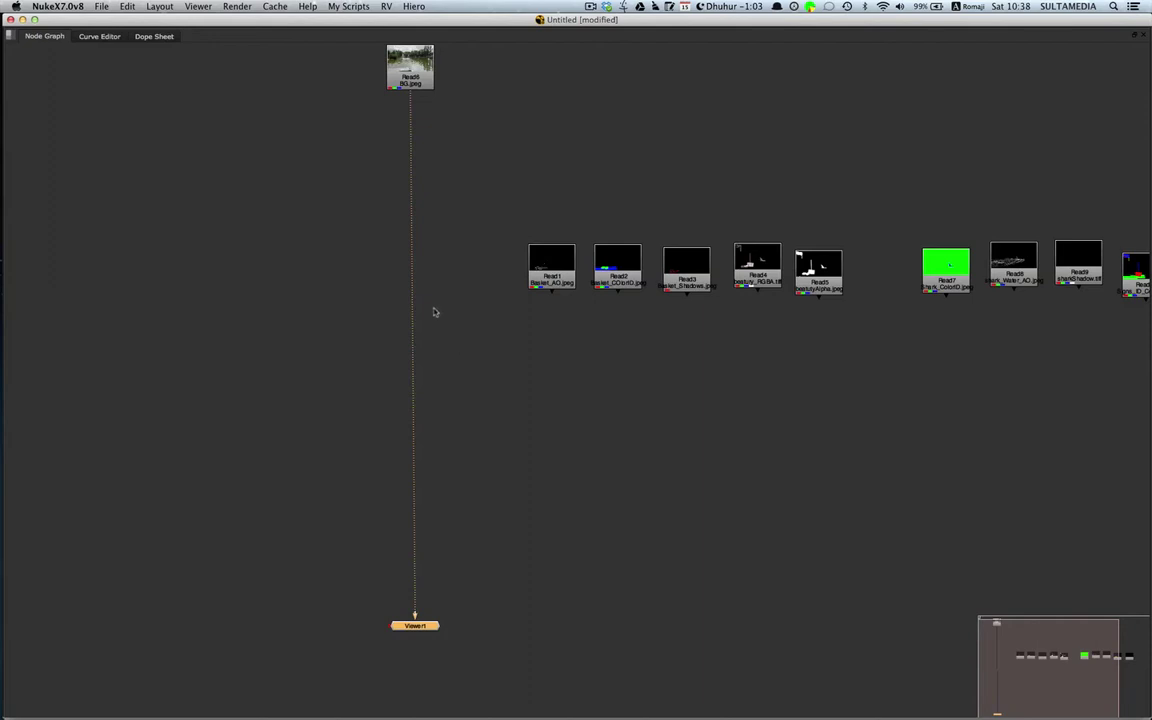
left_click_drag(427, 141, 434, 180, "alt")
left_click(426, 128)
left_click_drag(426, 128, 426, 125)
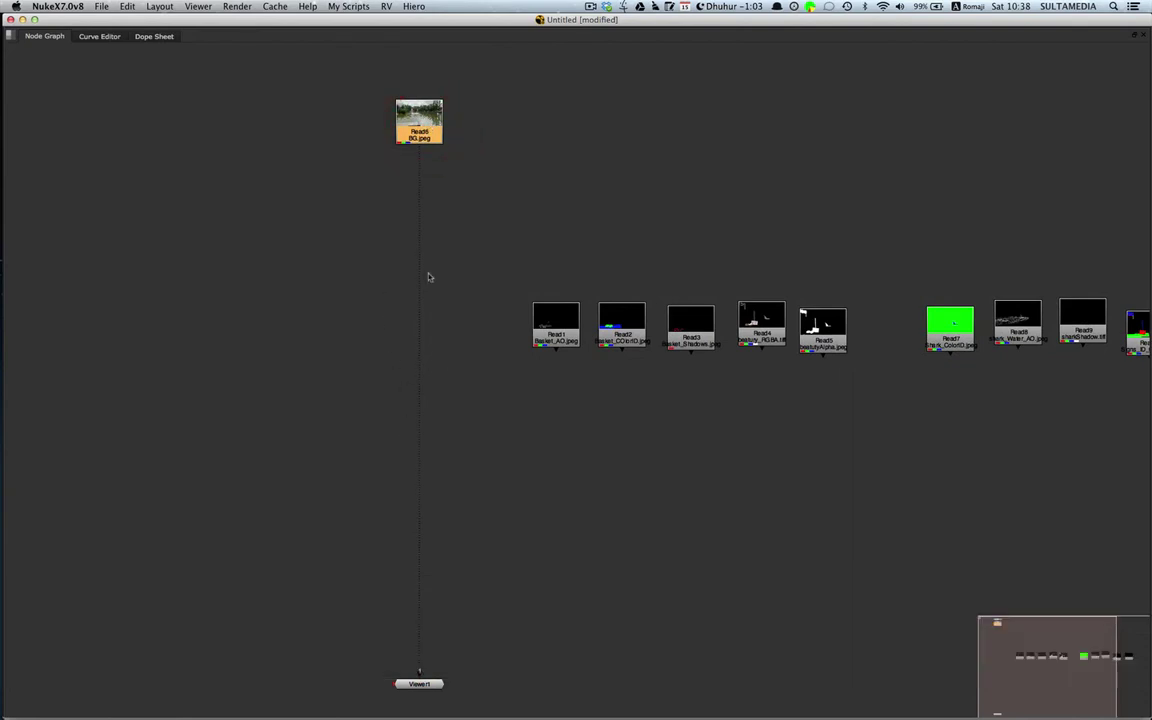
- Move the beauty_RGBA Read node next to the BG plate and shift the other render passes up and away as a group
left_click_drag(450, 363, 401, 481, "alt")
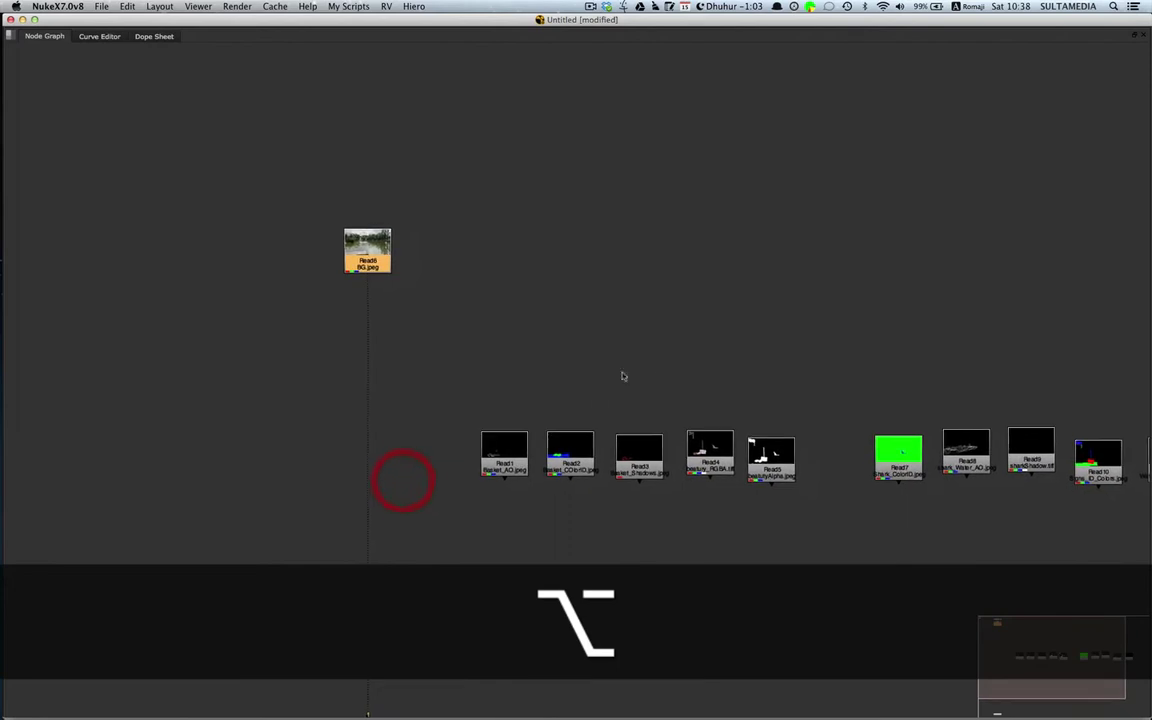
left_click_drag(708, 464, 488, 358)
left_click_drag(443, 413, 1113, 487)
left_click_drag(517, 467, 660, 313)
- Arrange the shark and signs Read nodes in a row below the basket passes, with Water_Normals beneath Shark_ColorID
left_click_drag(853, 344, 609, 346, "alt")
left_click_drag(576, 195, 990, 548)
left_click_drag(893, 315, 519, 403)
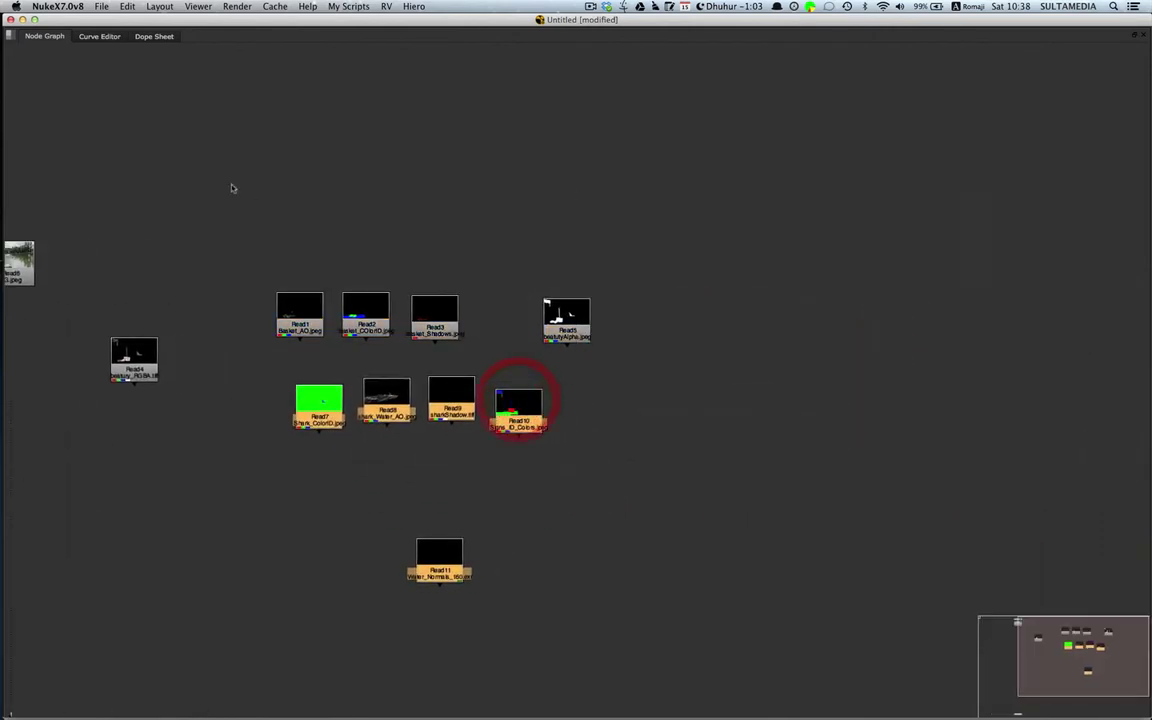
left_click_drag(235, 185, 681, 656)
left_click_drag(458, 553, 383, 559)
left_click_drag(170, 493, 596, 490, "alt")
- Restore the viewer layout, check the BG plate's red, green and blue channels, and return to the full RGB display
key("space")
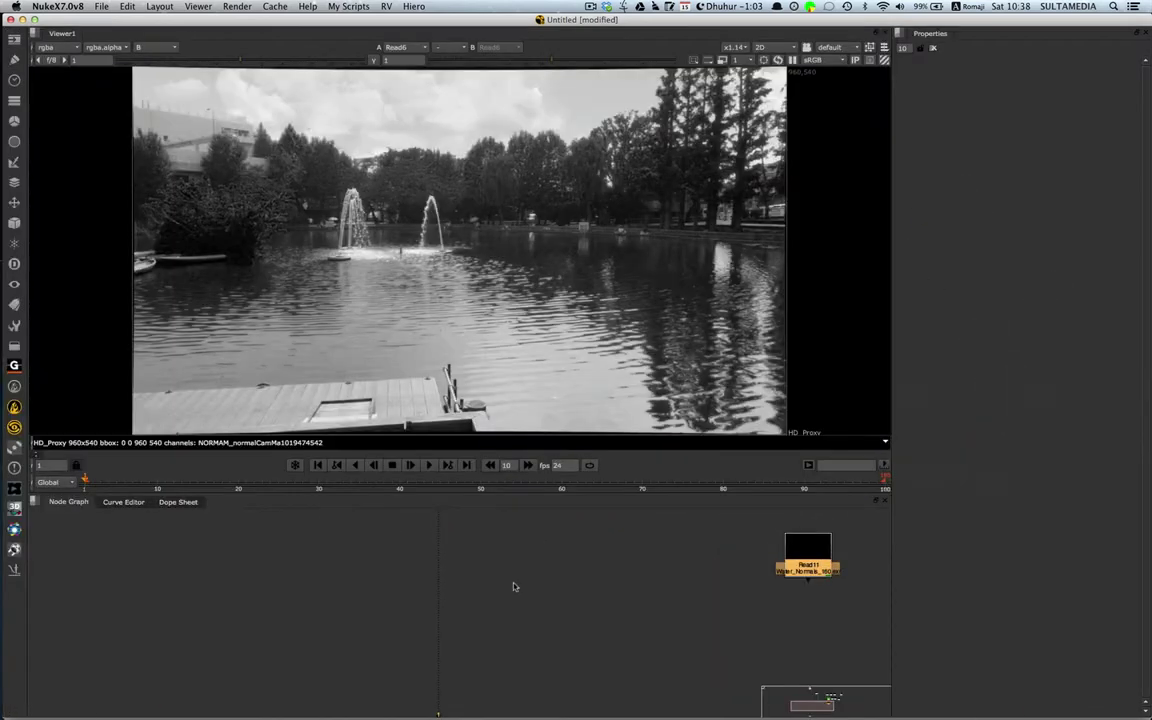
left_click_drag(514, 586, 518, 625, "alt")
left_click_drag(547, 312, 533, 298, "alt")
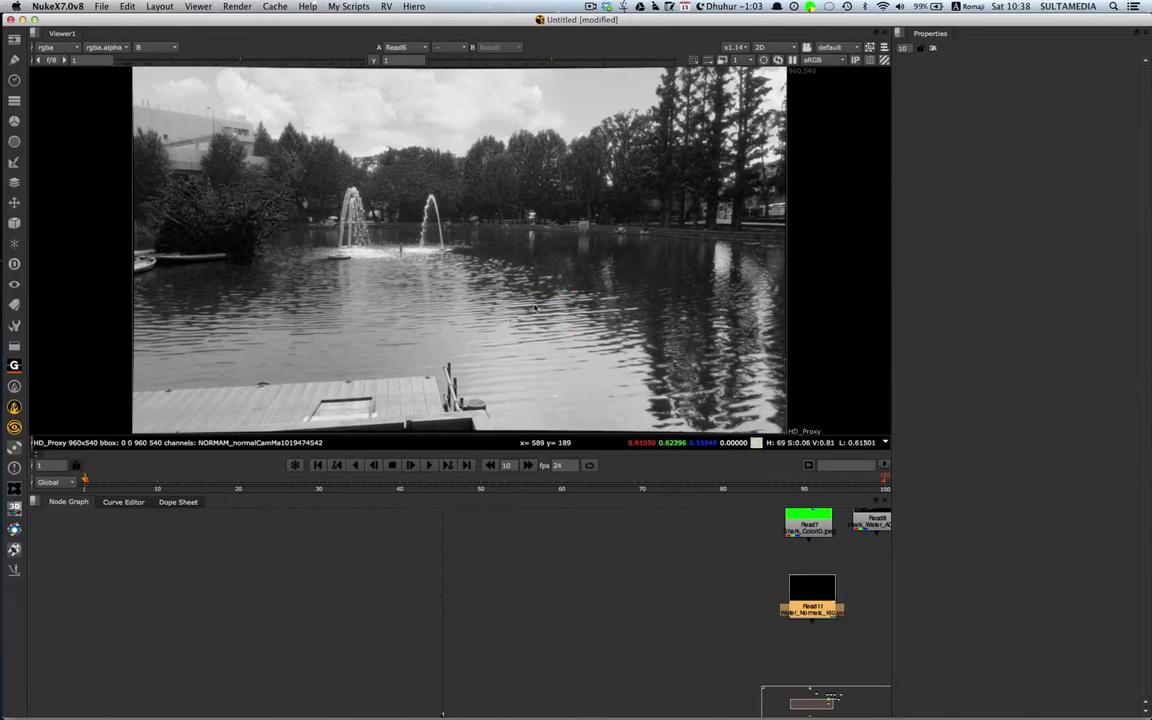
key("r")
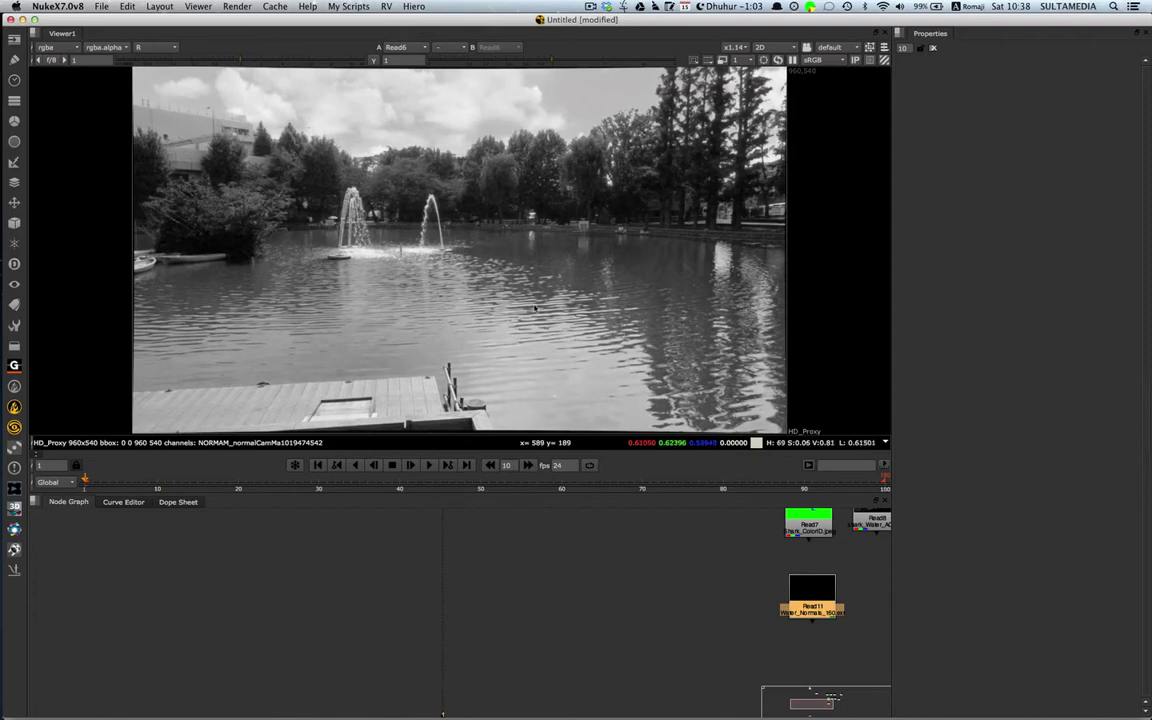
key("g")
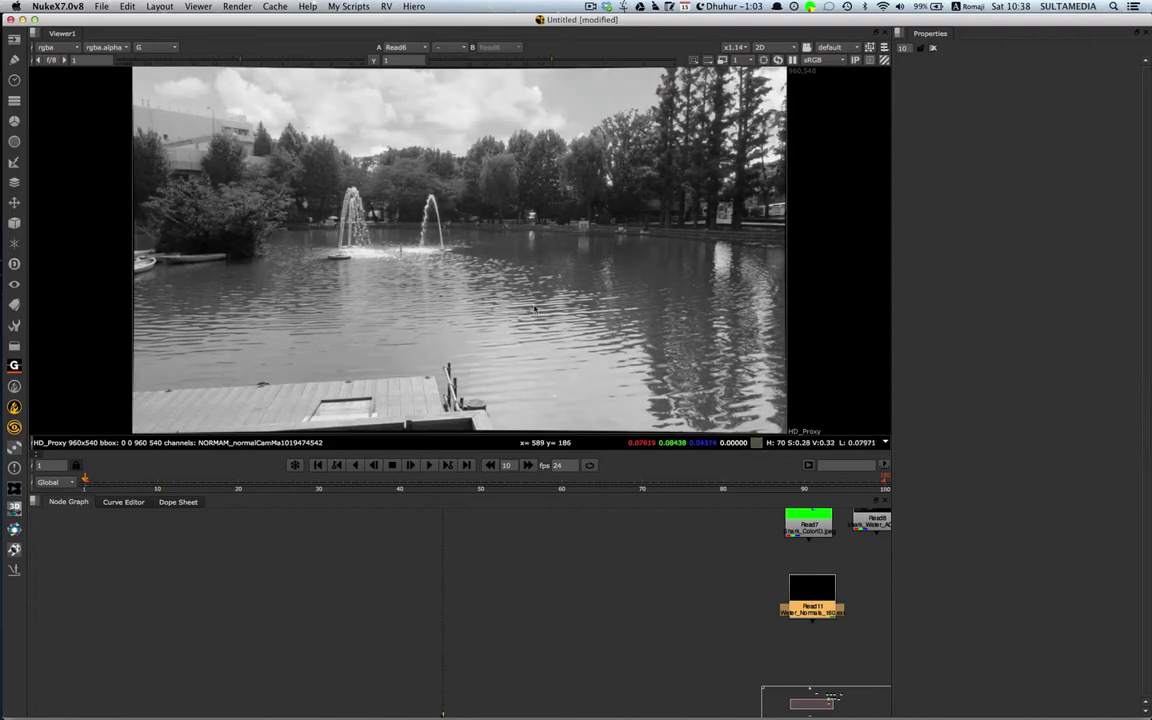
key("b")
key("b")
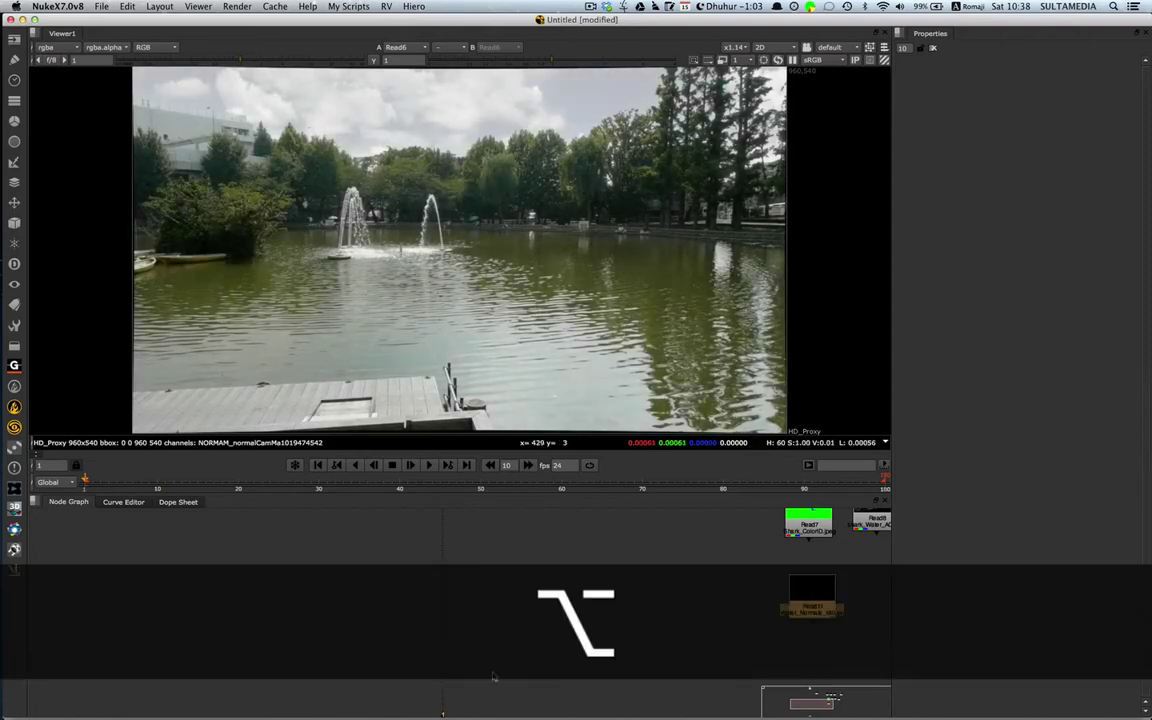
- Position the beauty_RGBA Read node close to the BG.jpeg node, slightly below and beside it
left_click_drag(515, 568, 507, 687, "alt")
left_click_drag(528, 510, 509, 638, "alt")
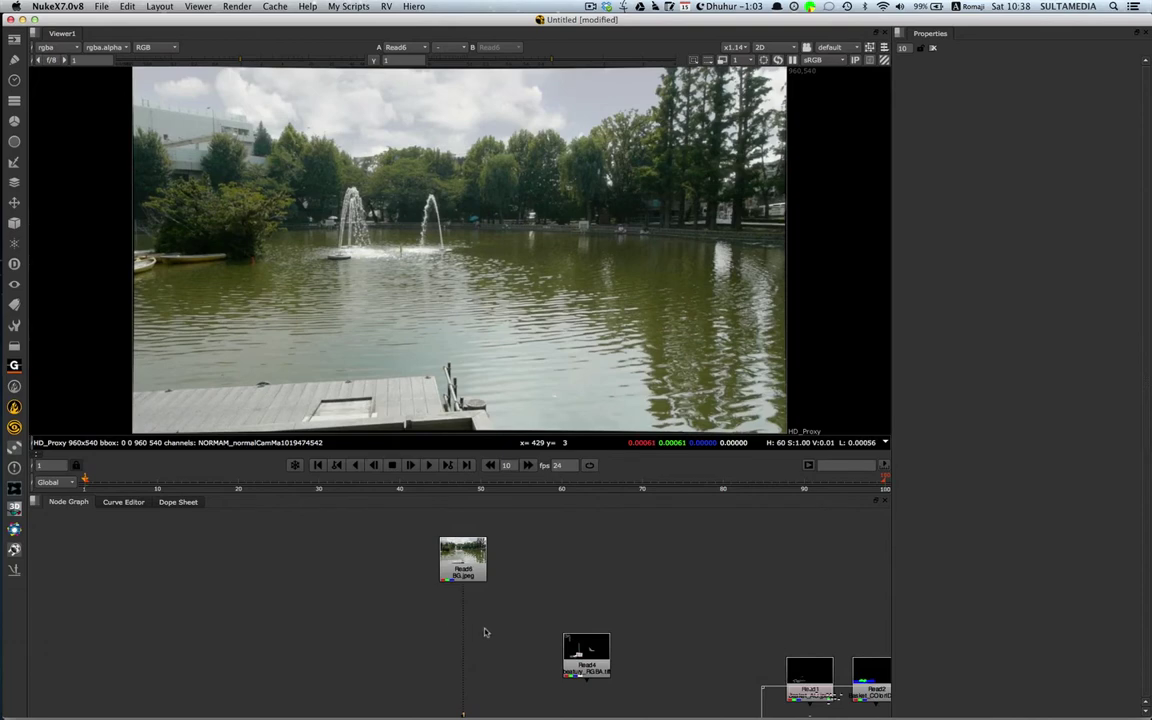
left_click_drag(579, 642, 538, 606)
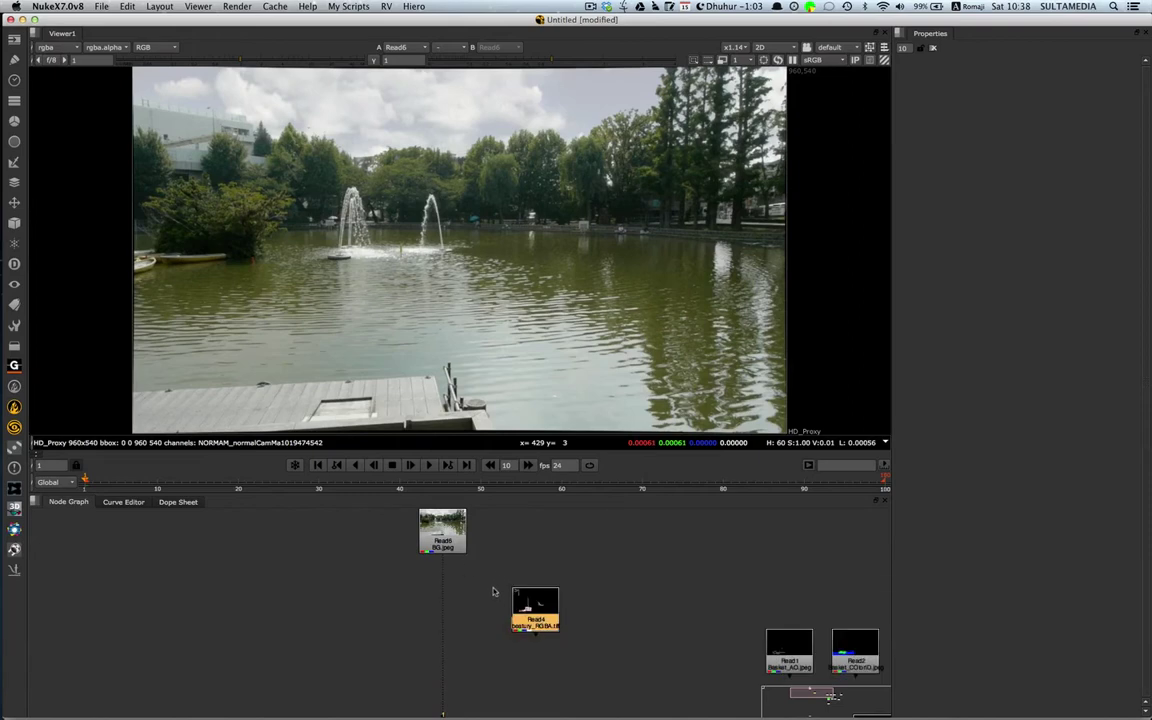
left_click_drag(453, 610, 440, 604, "alt")
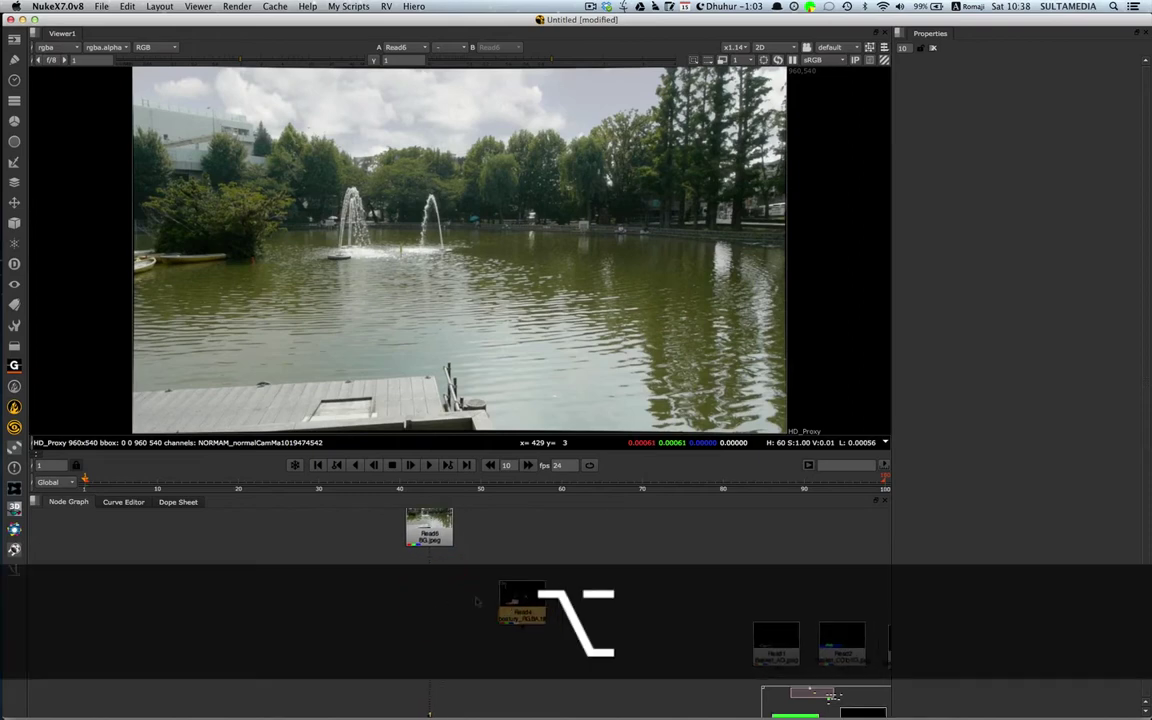
mouse_move(517, 601)
left_mouse_down()
mouse_move(523, 621)
mouse_move(540, 604)
mouse_move(517, 589)
left_mouse_up()
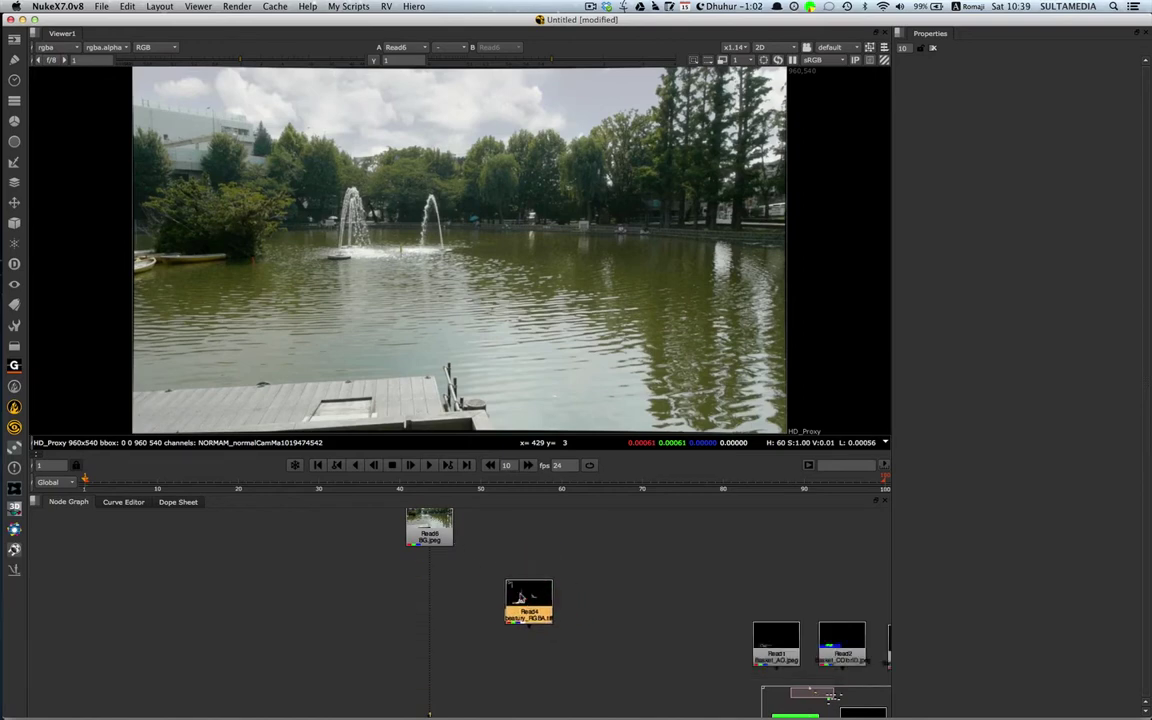
left_click(459, 590)
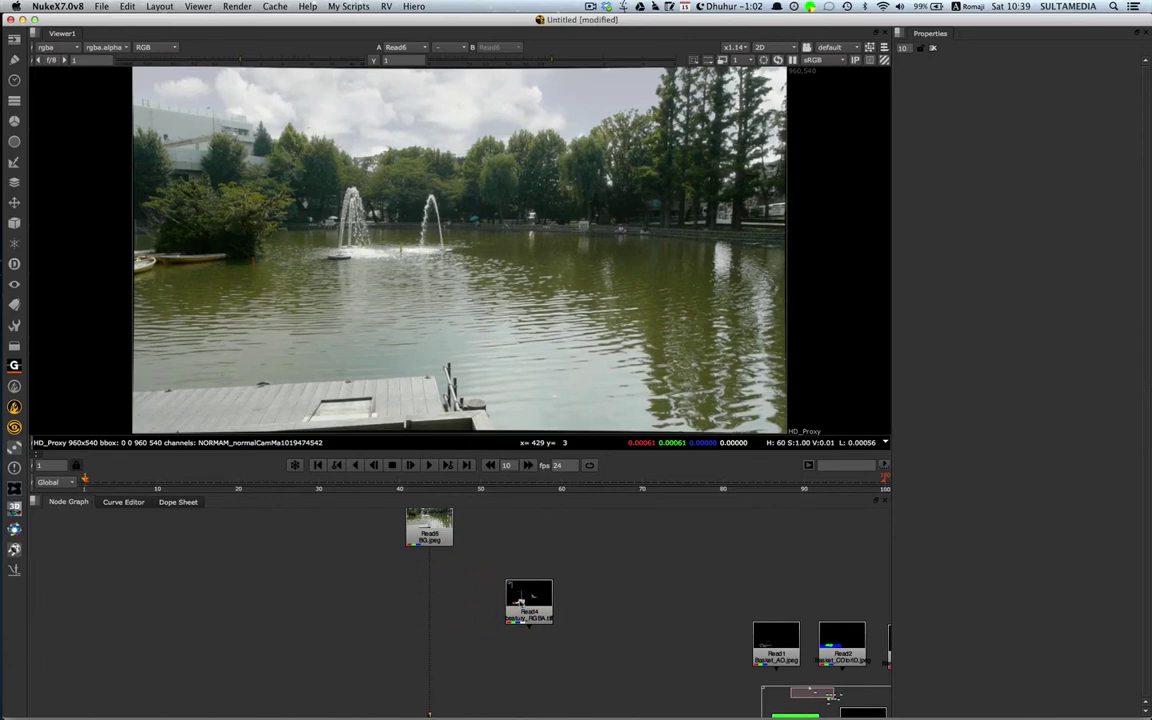
left_click_drag(520, 600, 524, 606)
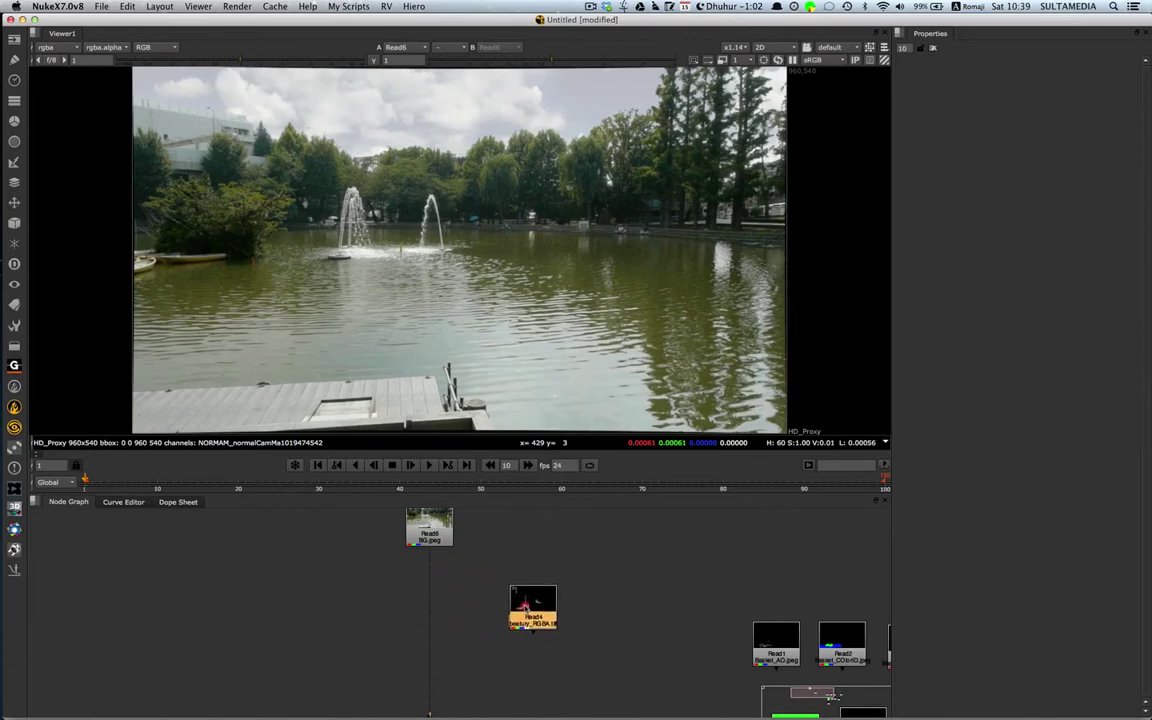
- Try merging the beauty_RGBA pass over the BG plate from the two selected Read nodes, and delete that Merge node
left_click(430, 535)
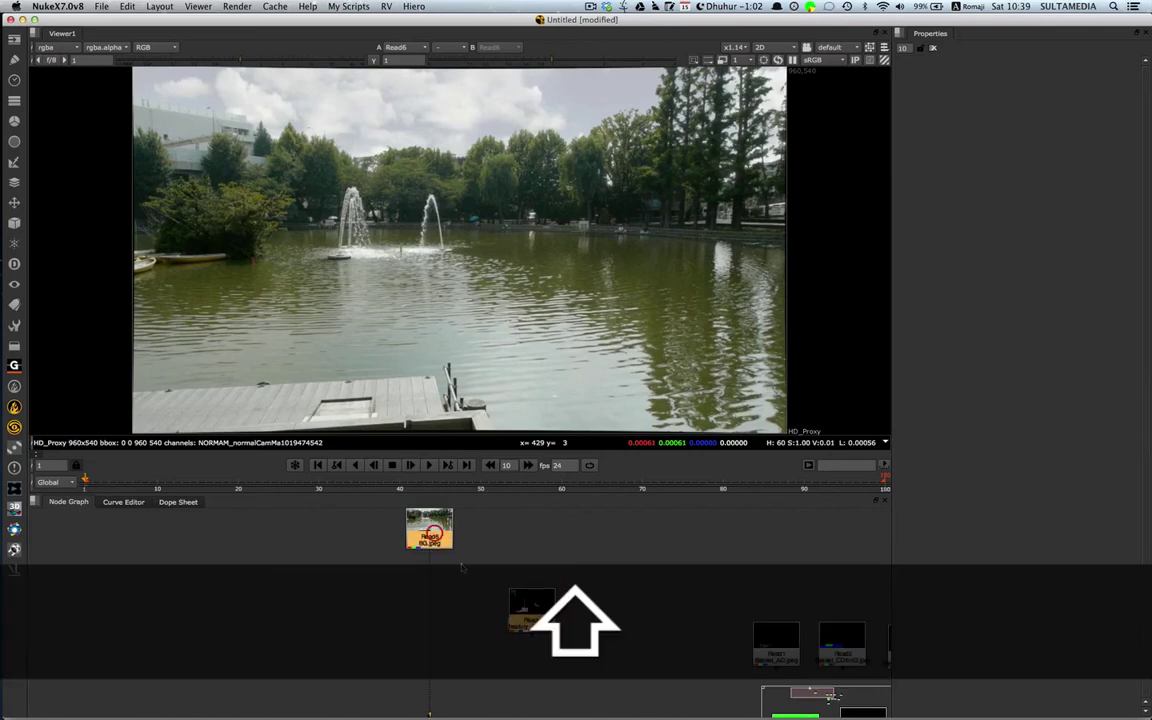
key("m")
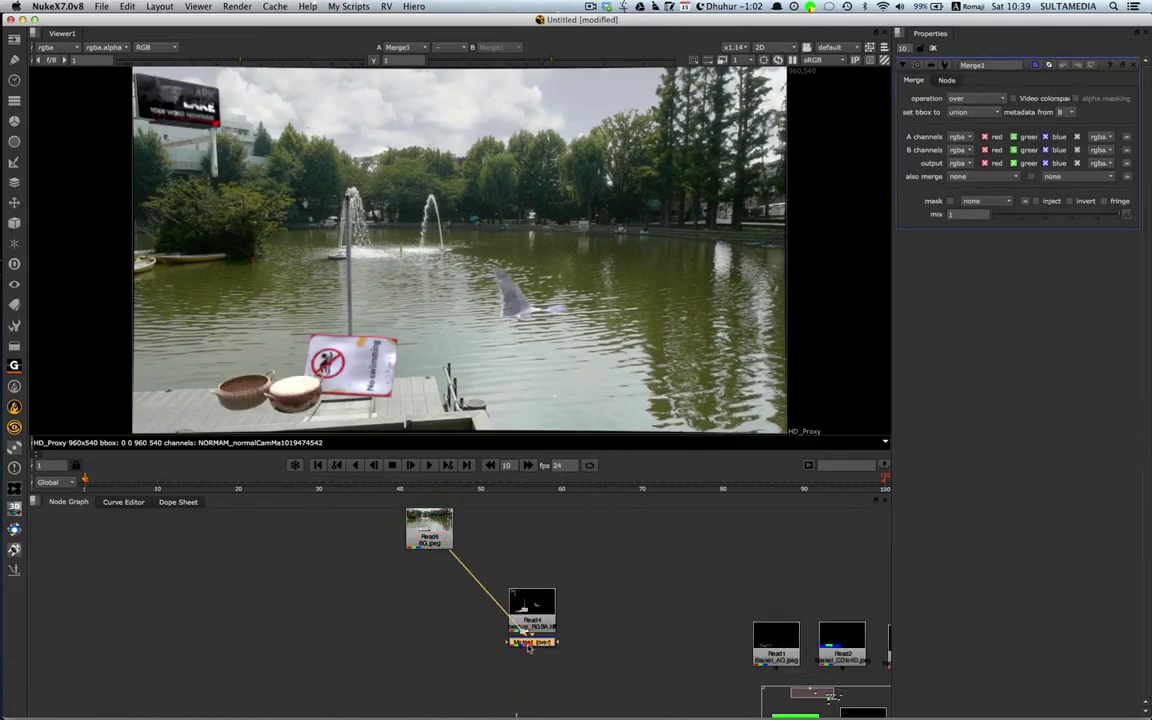
left_click_drag(530, 645, 427, 617)
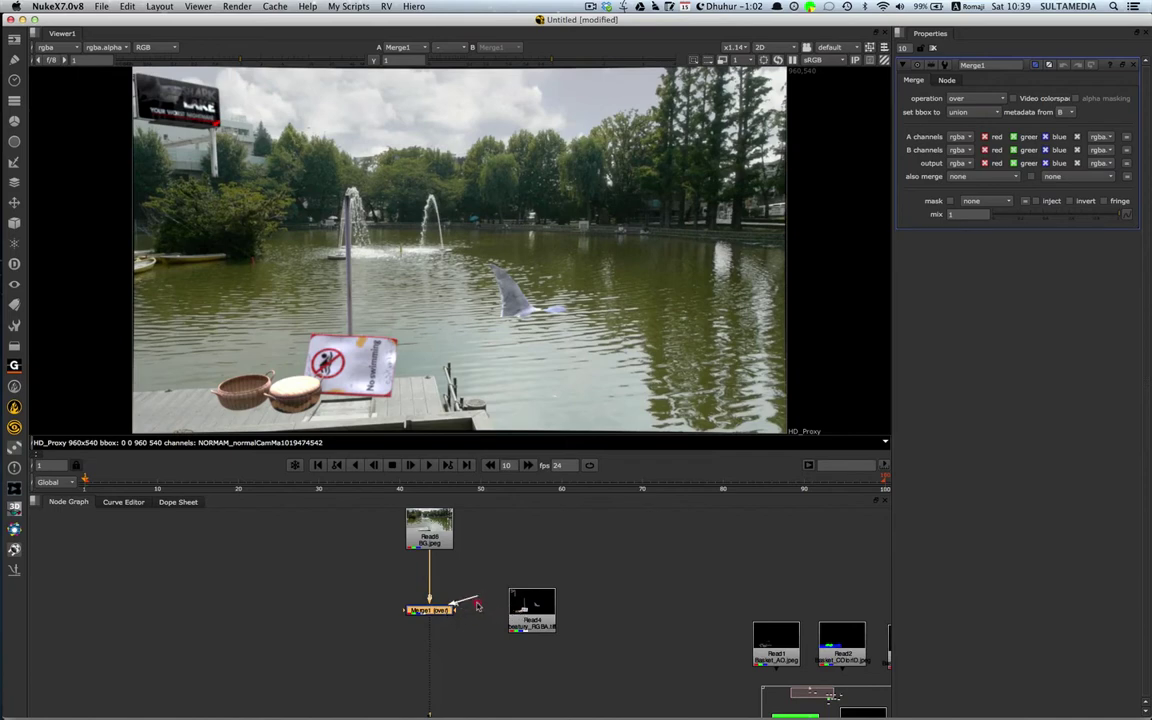
left_click_drag(495, 591, 527, 607)
left_click_drag(437, 554, 436, 548)
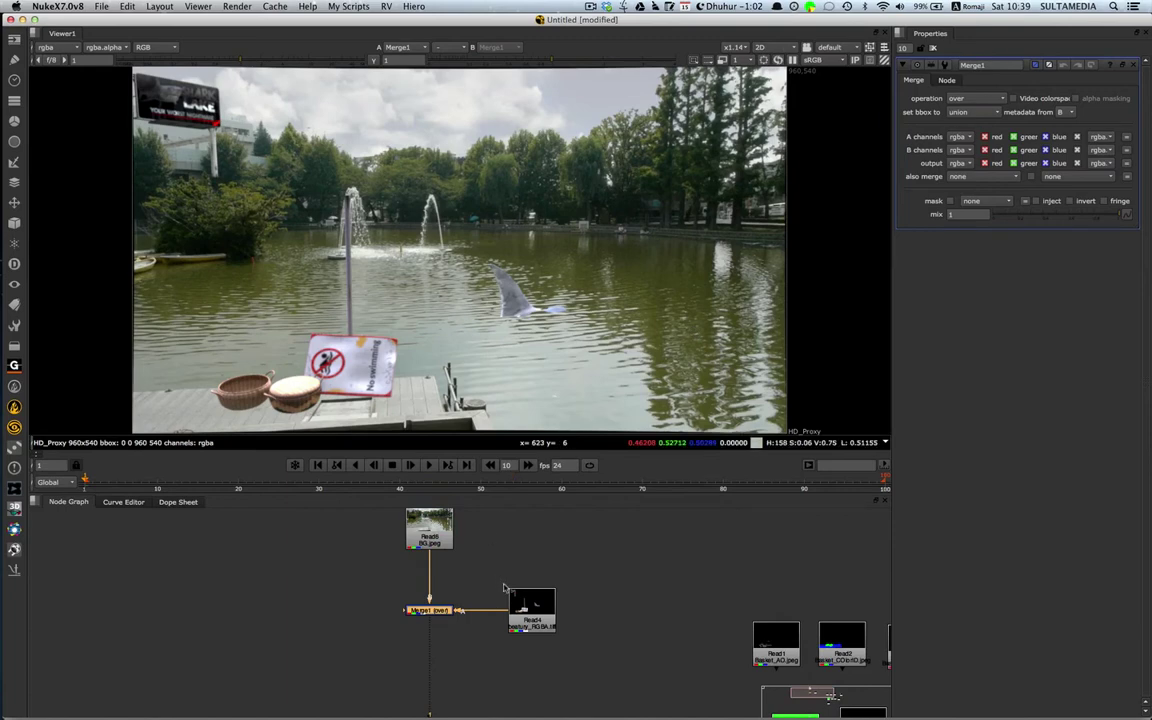
key("Delete")
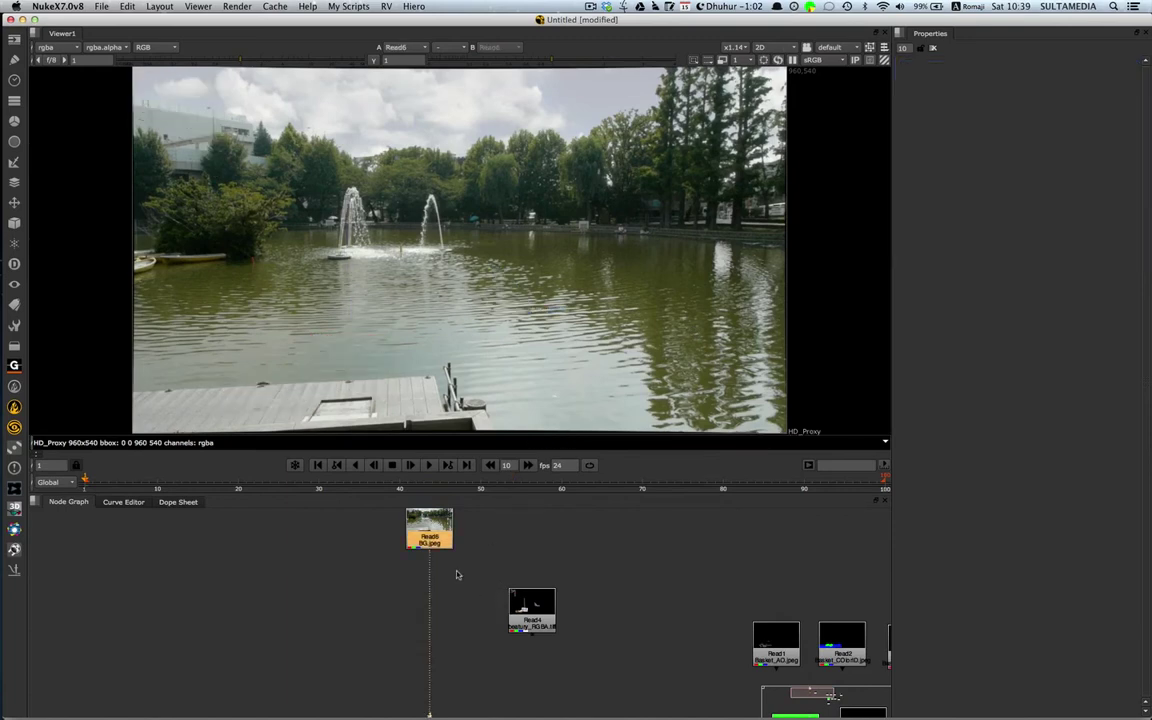
- Add an unconnected Merge node, wire BG.jpeg to B, beauty_RGBA to A and its output to the Viewer, and align it under the plate
left_click(465, 602)
key("m")
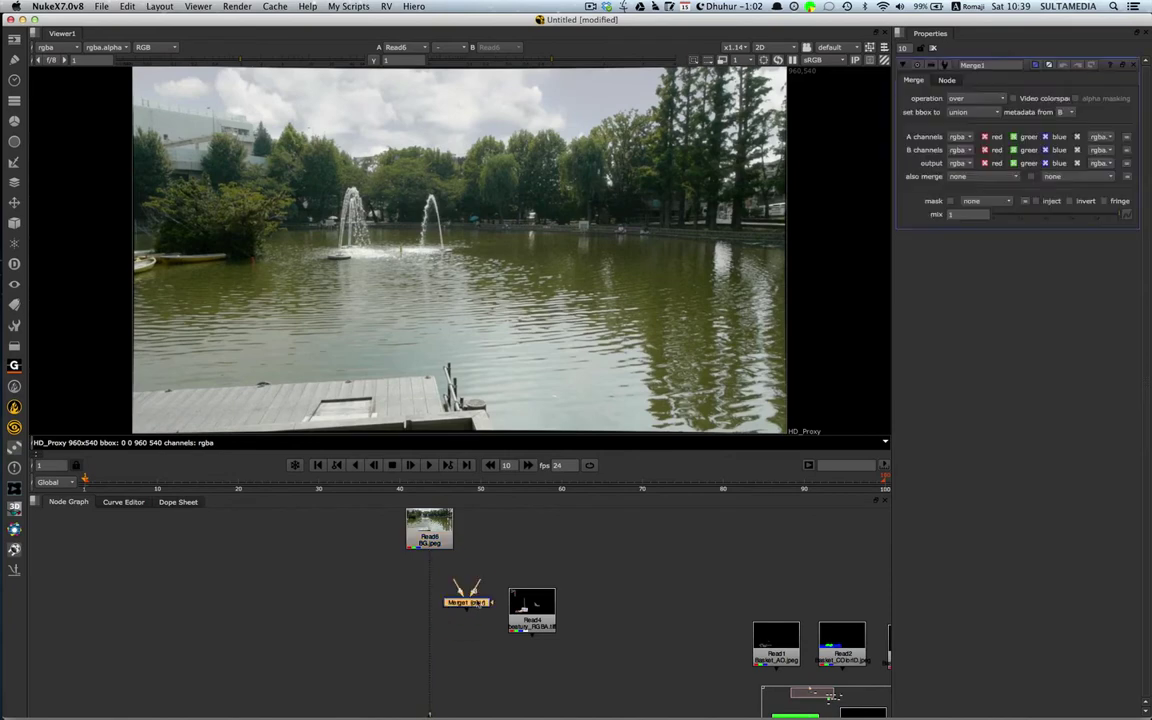
left_click_drag(477, 604, 372, 680)
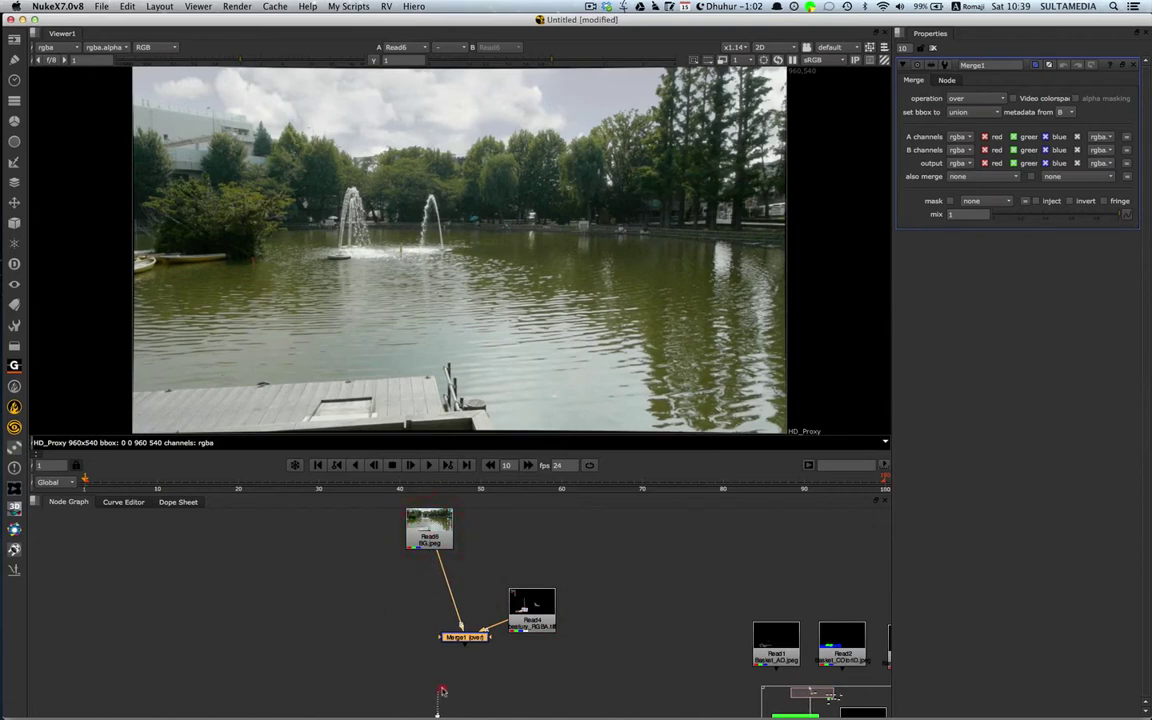
left_click_drag(465, 645, 437, 609)
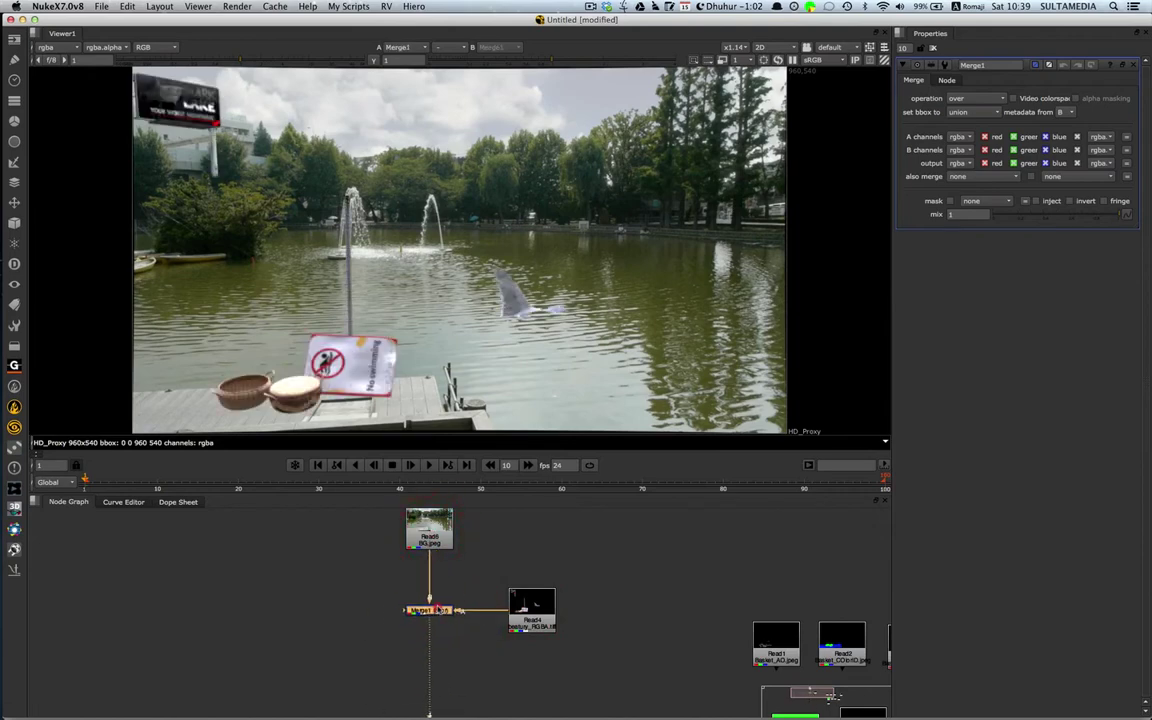
left_click(437, 609)
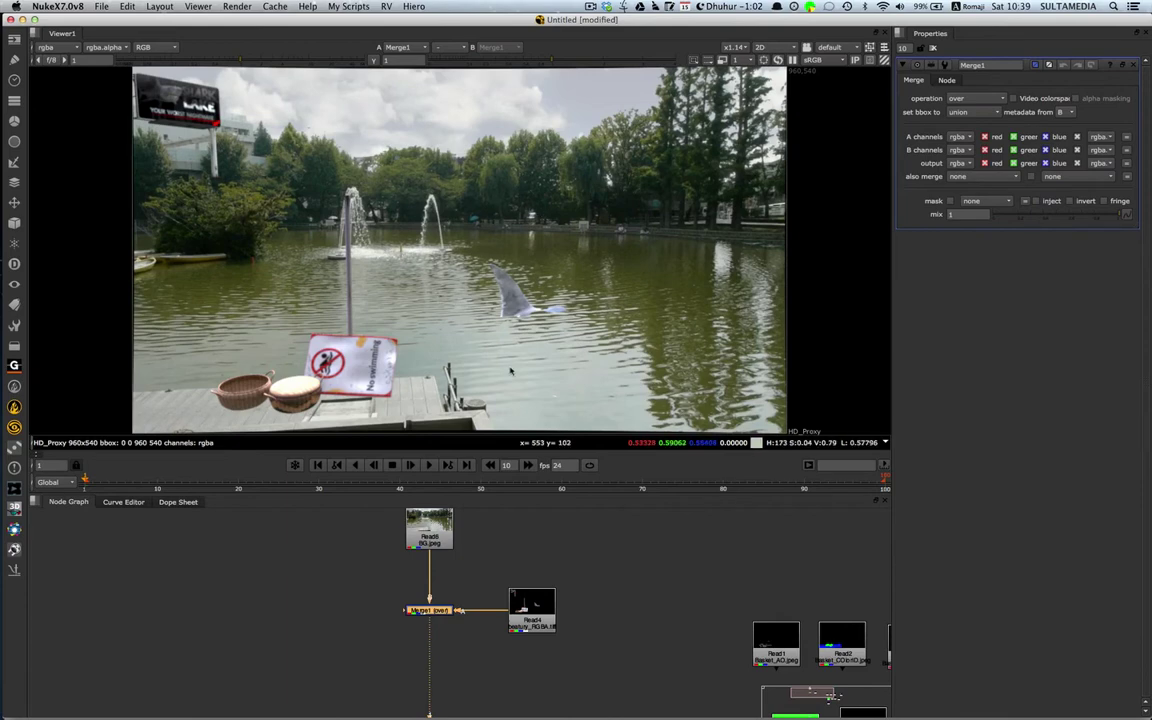
- Move the Basket_Shadows Read node out of the pass group to directly below the beauty_RGBA node
left_click_drag(570, 572, 533, 565, "alt")
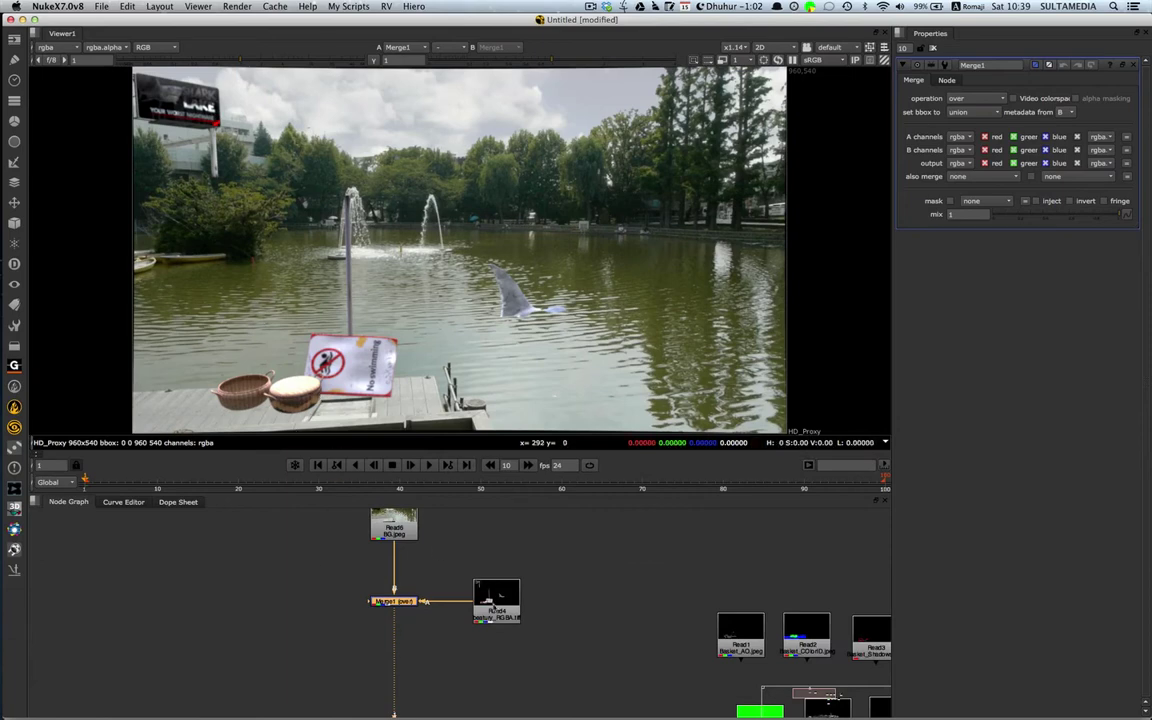
left_click_drag(492, 606, 289, 550, "alt")
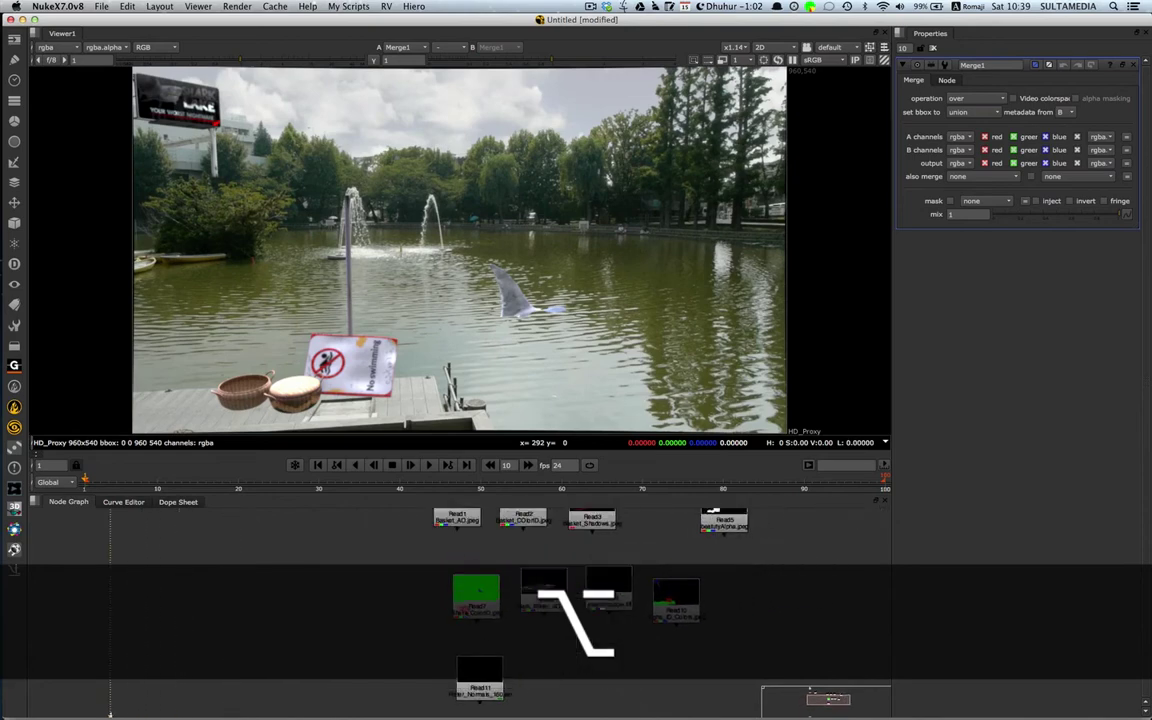
left_click_drag(532, 556, 607, 618, "alt")
left_click_drag(657, 560, 540, 637)
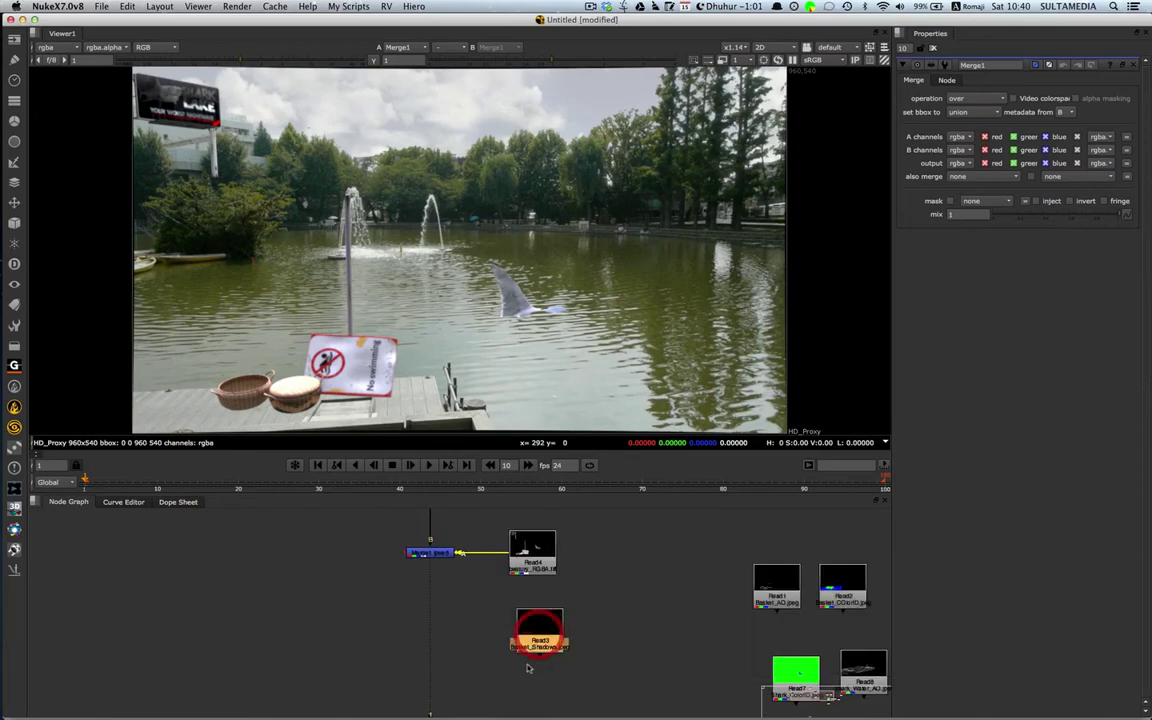
key("f")
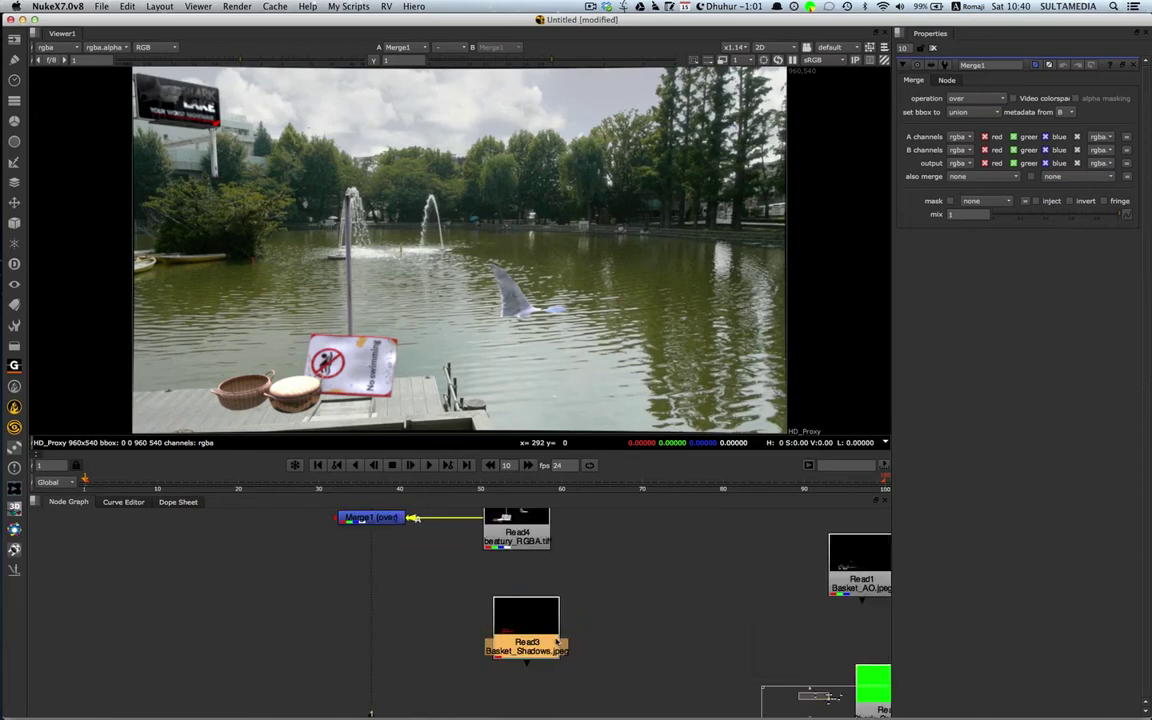
- Nudge the Basket_Shadows node into line below beauty_RGBA and show that pass in the Viewer, close up on the baskets
scroll(477, 702, "down", 10)
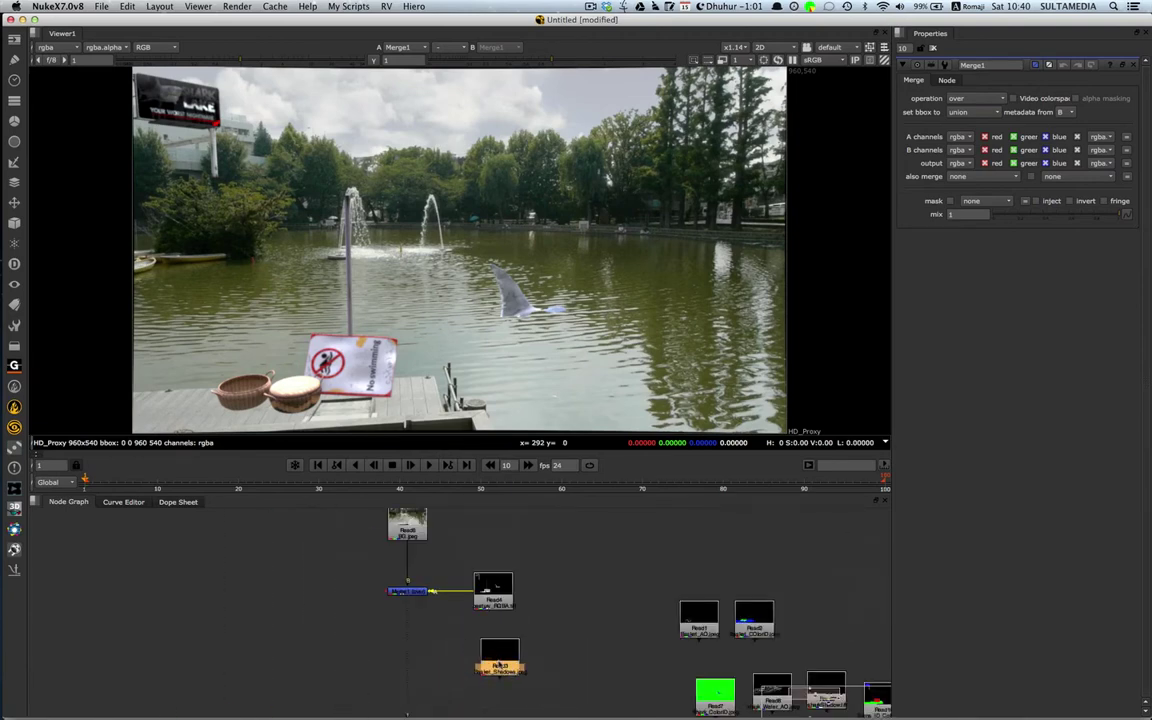
left_click_drag(499, 665, 496, 664)
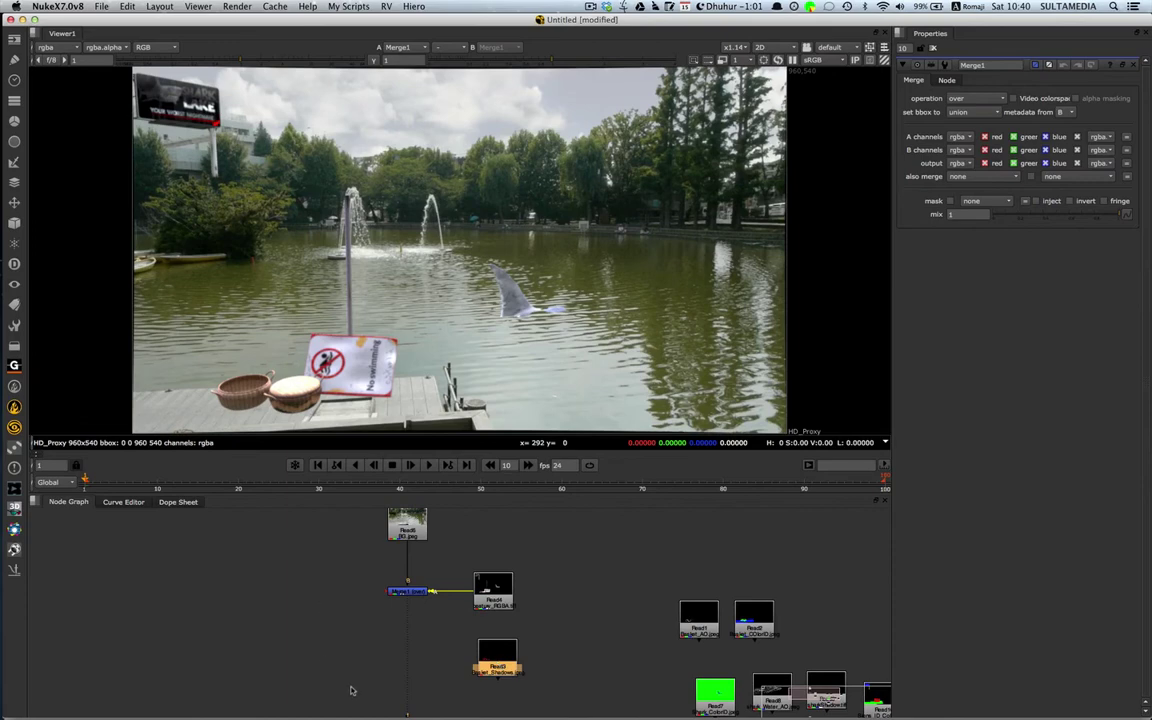
key("1")
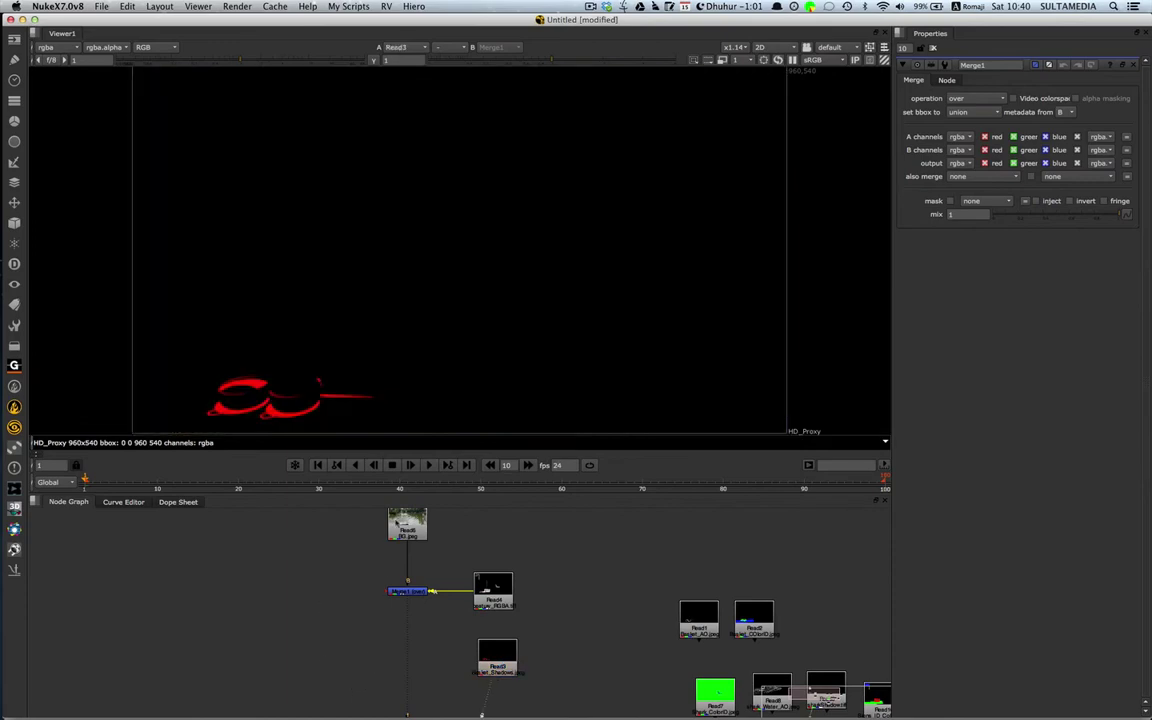
scroll(316, 384, "up", 4)
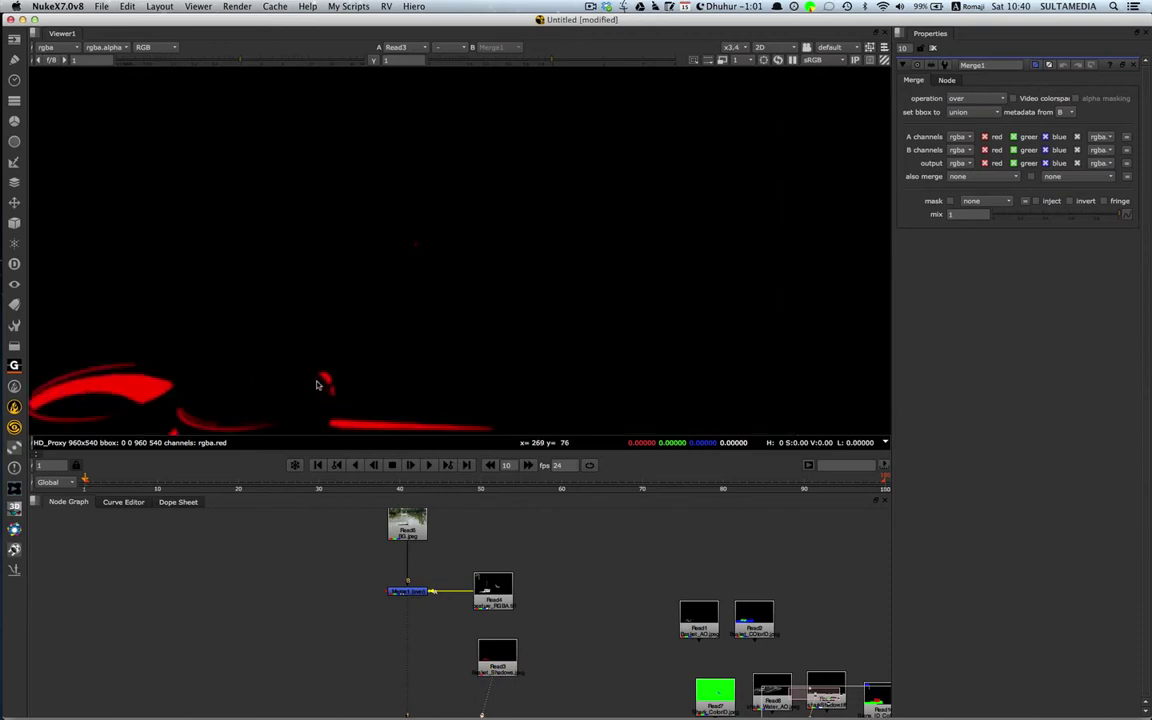
left_click_drag(314, 355, 586, 193, "alt")
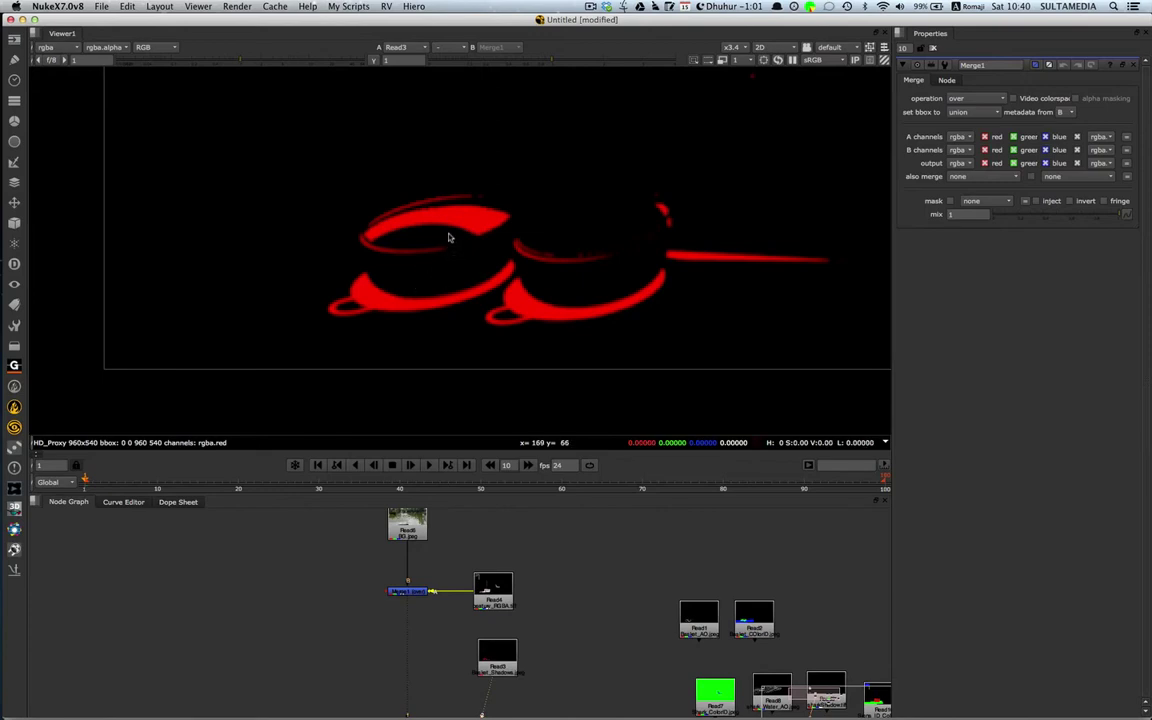
mouse_move(450, 238)
left_mouse_down("alt")
mouse_move(427, 260)
mouse_move(444, 238)
left_mouse_up("alt")
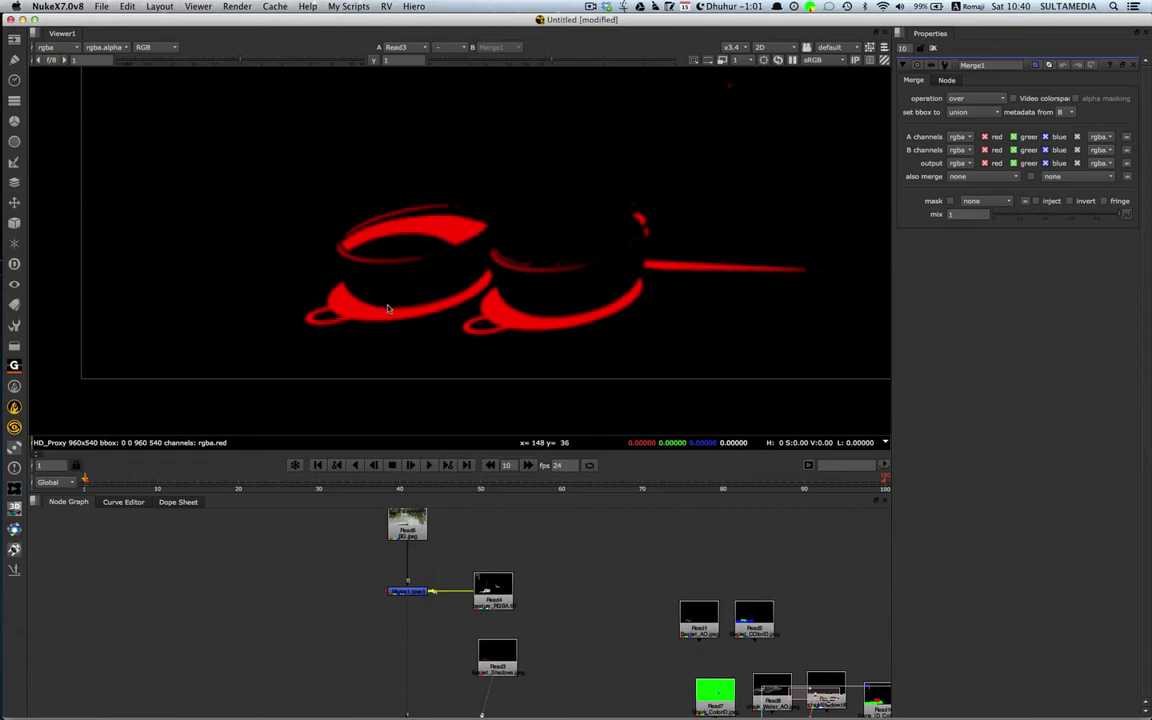
- Inspect the red, green and blue channels of the Basket_Shadows pass one at a time, ending on red with the whole frame fitted
key("r")
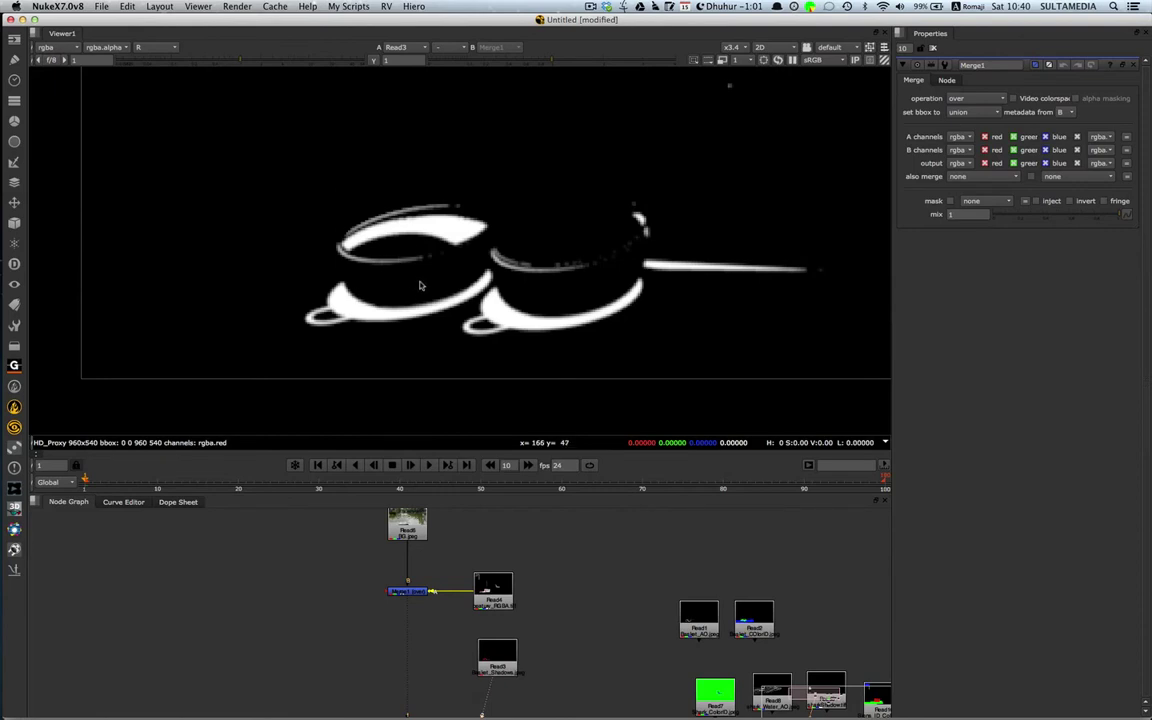
key("g")
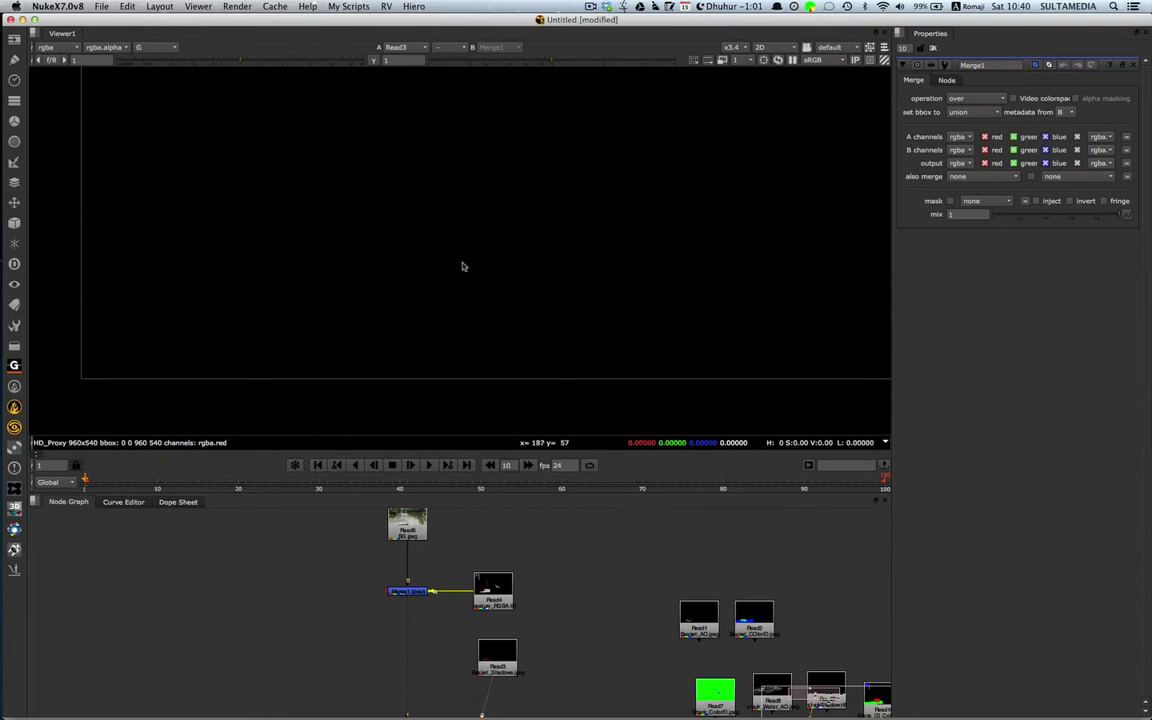
key("b")
key("r")
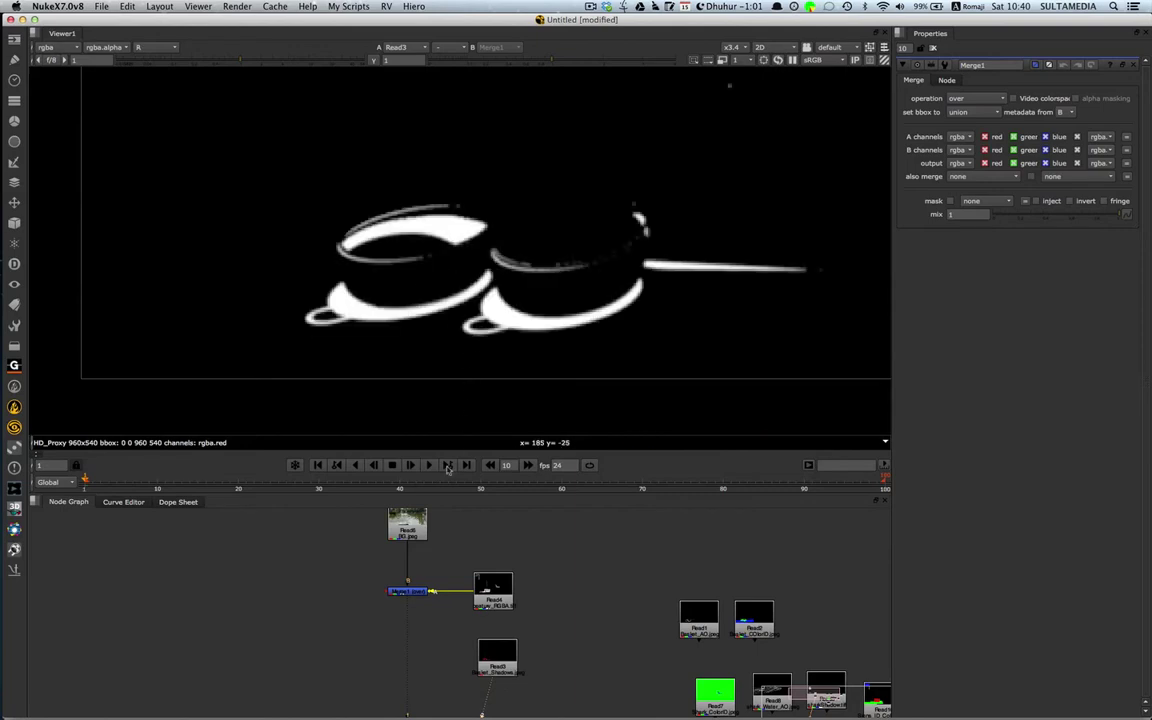
left_click_drag(486, 566, 465, 560, "alt")
left_click_drag(588, 292, 583, 296, "alt")
key("f")
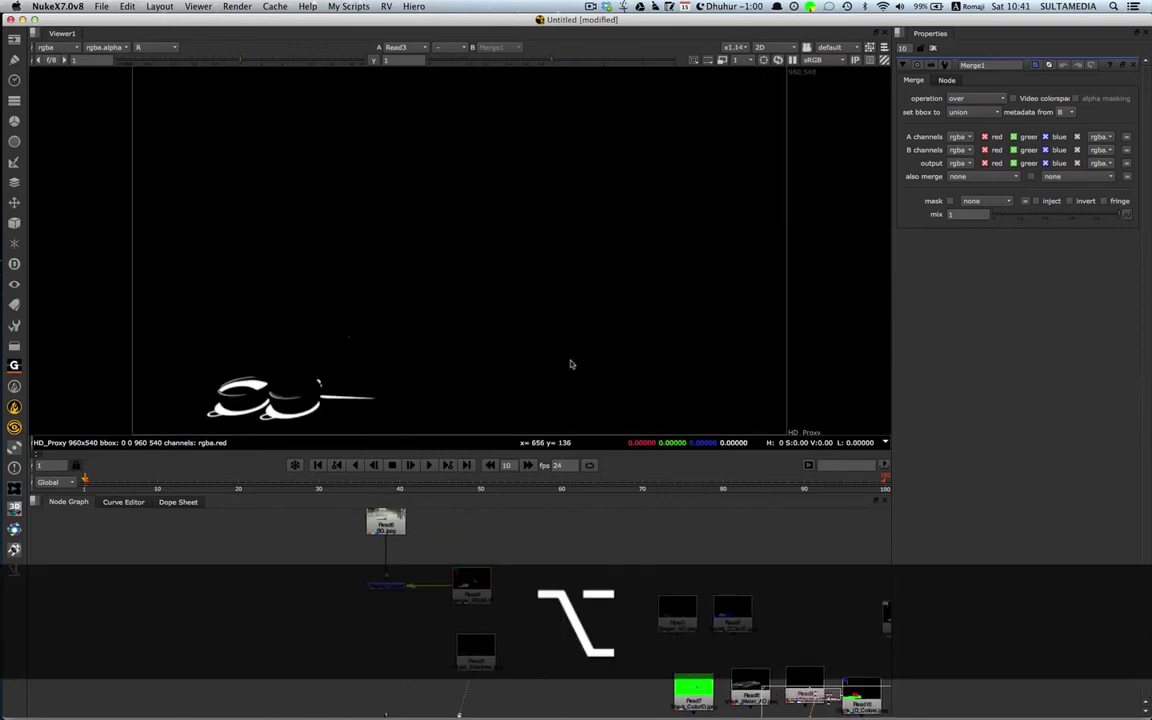
- Show the Merge node's result in the Viewer again, in full RGB colour
left_click_drag(506, 648, 479, 605, "alt")
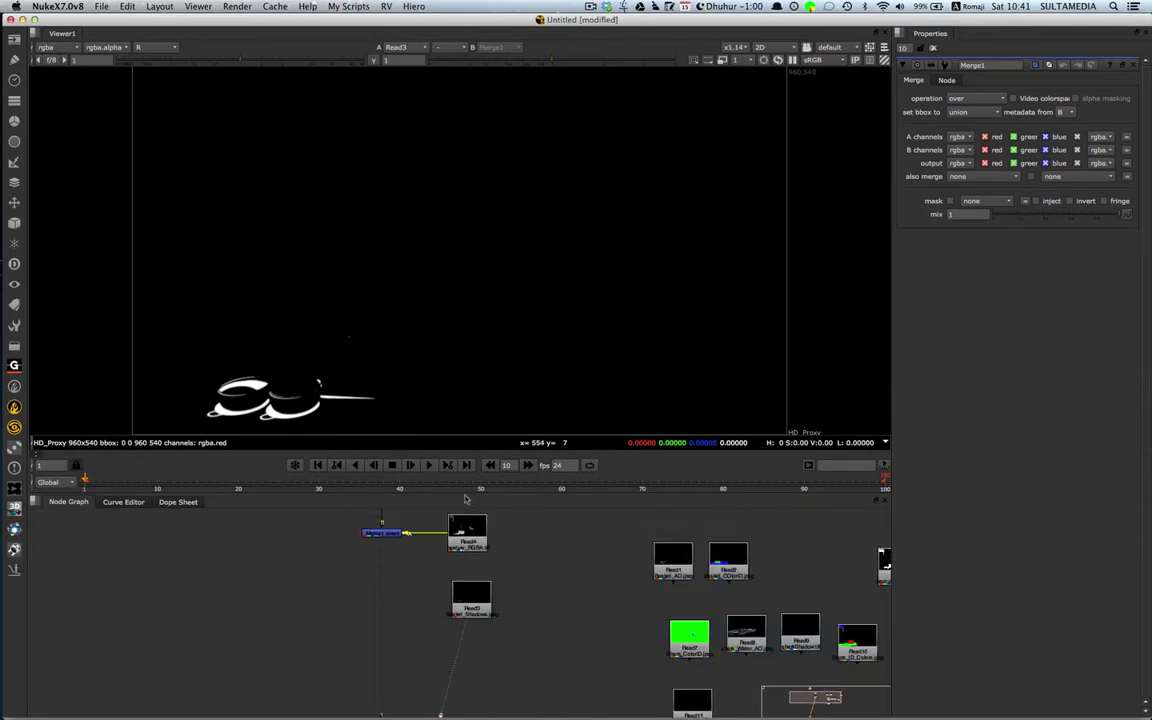
key("1")
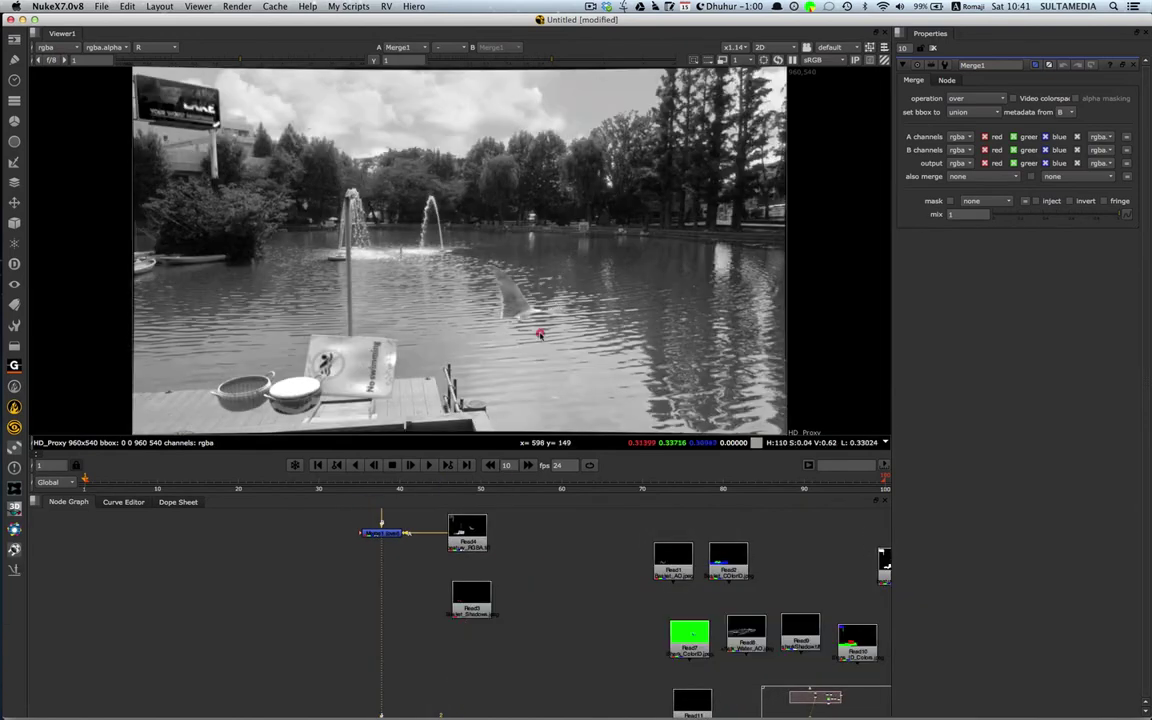
key("r")
left_click_drag(430, 598, 432, 587, "alt")
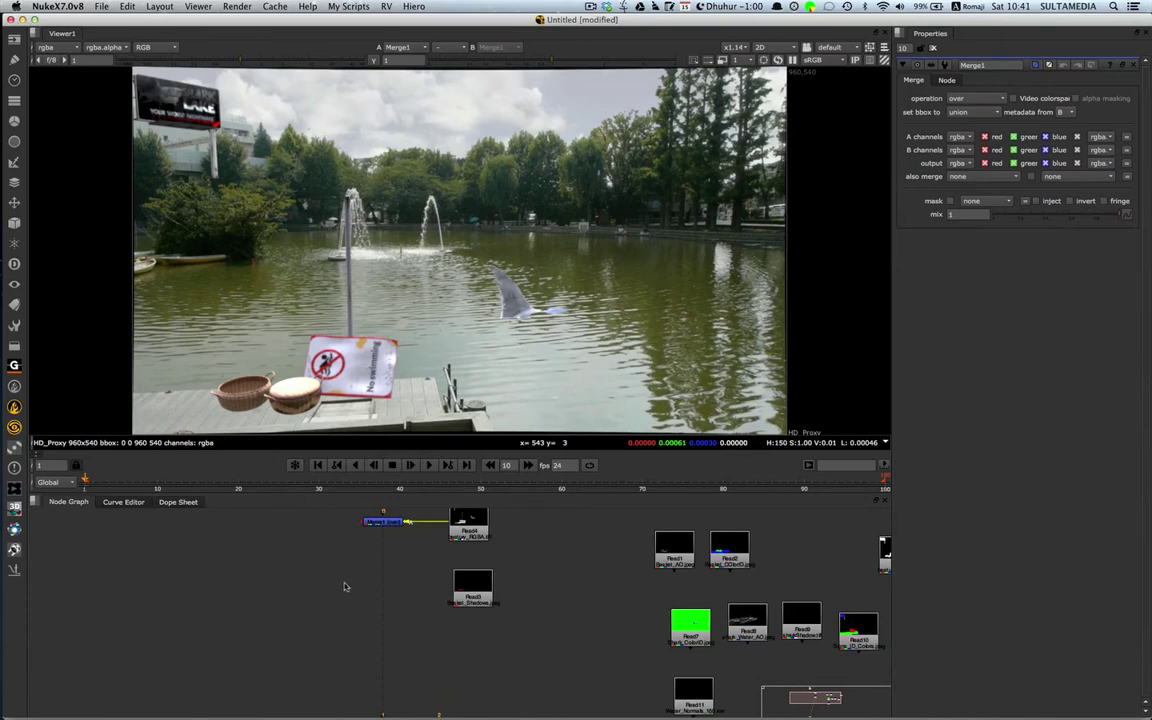
- Add a ColorCorrect node and insert it between the Merge node and the Viewer
key("c")
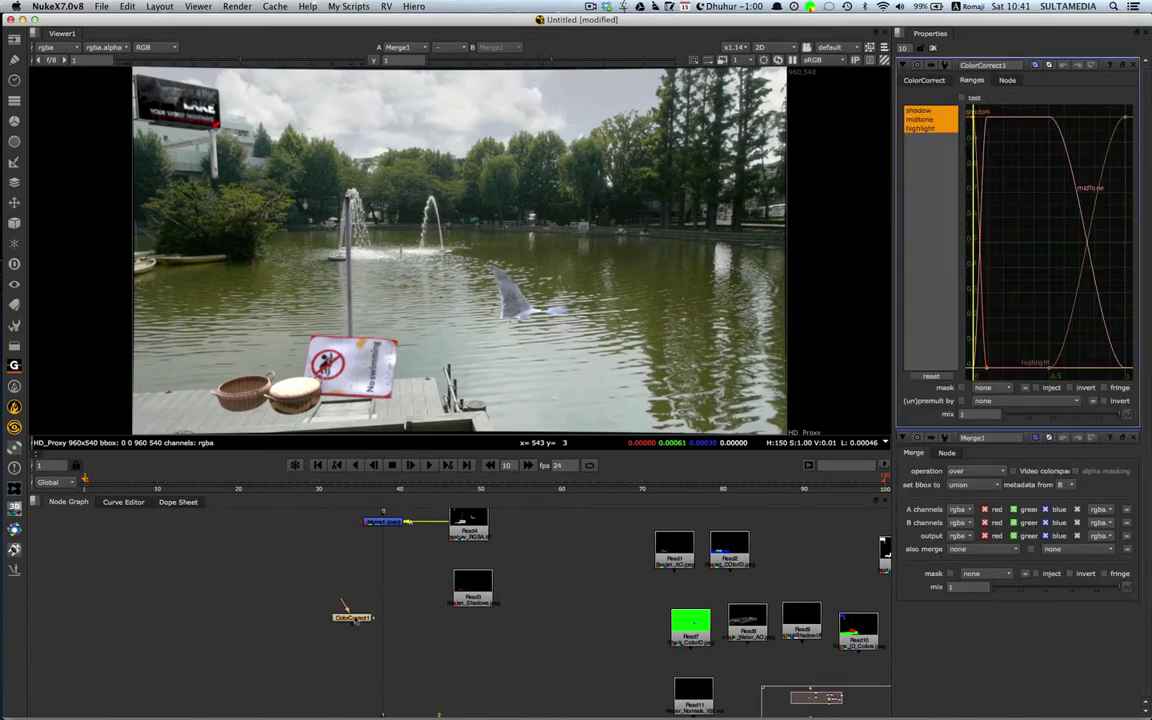
left_click(355, 611)
left_click_drag(356, 615, 390, 597)
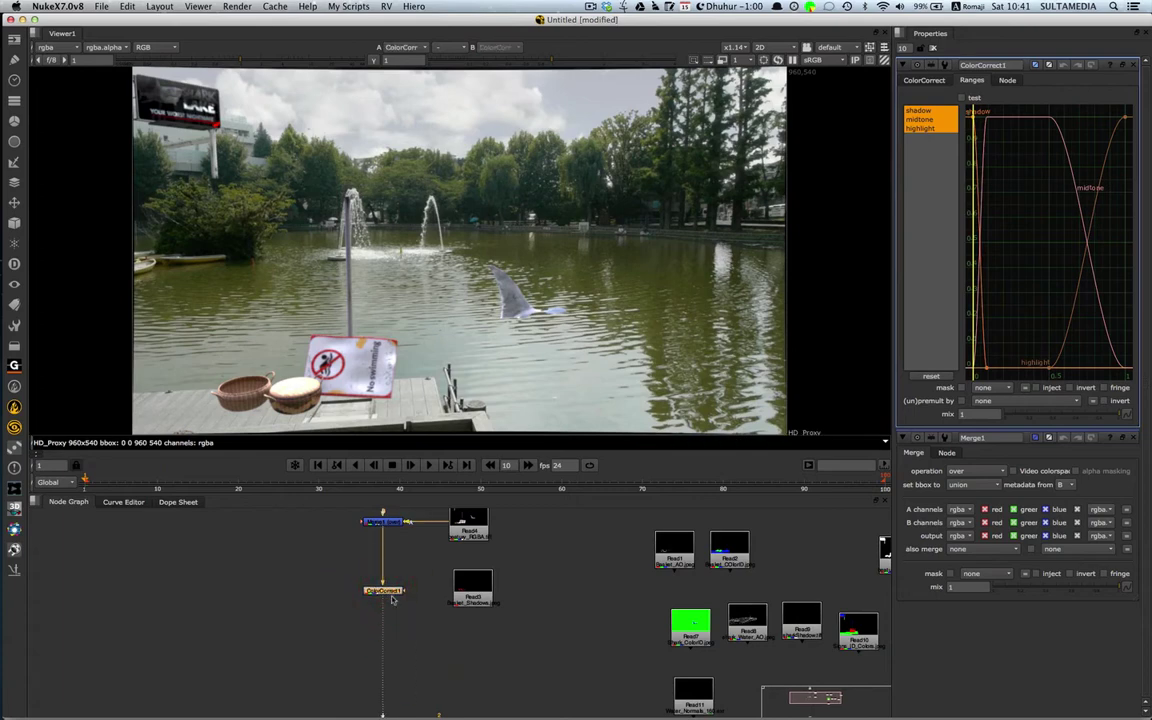
- Connect the ColorCorrect node's mask input to the Basket_Shadows Read node and align that Read node beside it
scroll(395, 605, "up", 2)
scroll(395, 605, "up", 5)
scroll(400, 600, "down", 2)
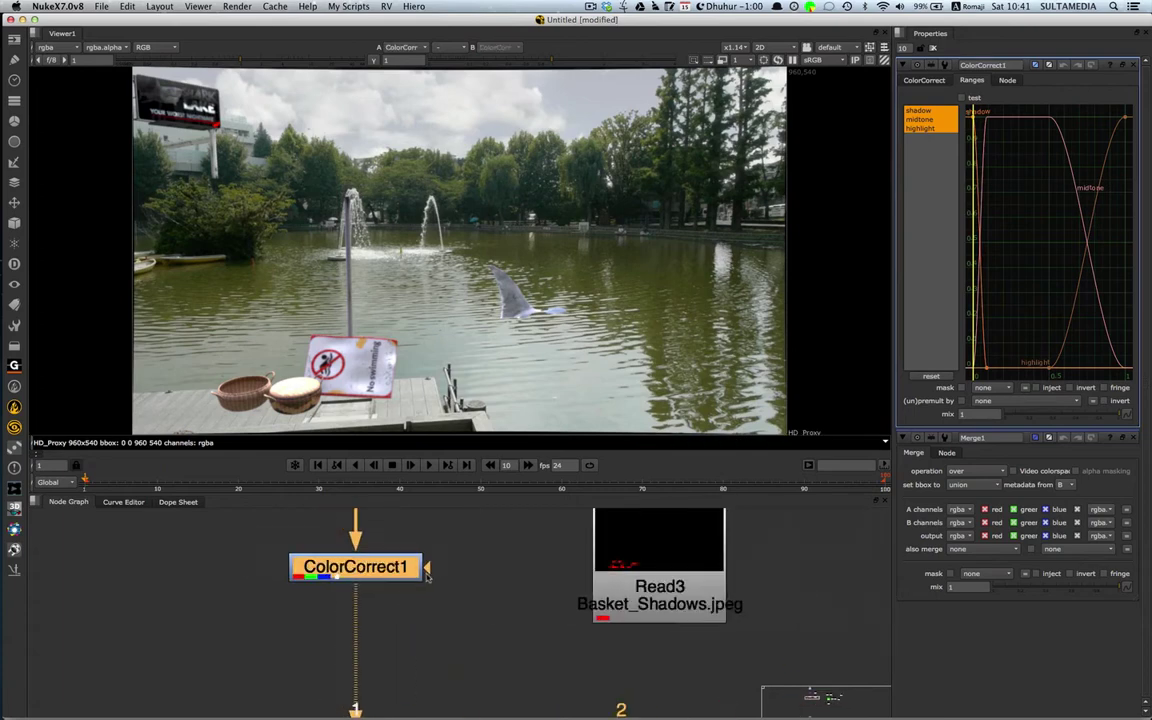
left_click_drag(427, 575, 635, 571)
left_click_drag(508, 569, 470, 640, "alt")
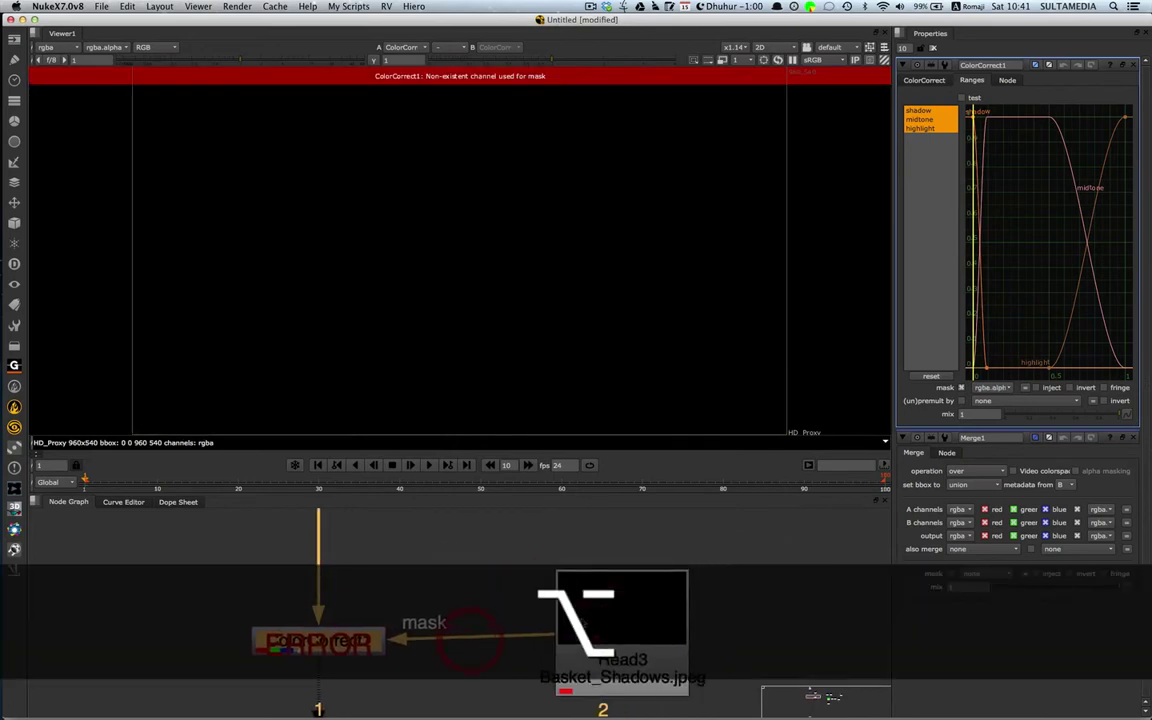
left_click_drag(583, 623, 552, 638)
left_click_drag(428, 634, 422, 588, "alt")
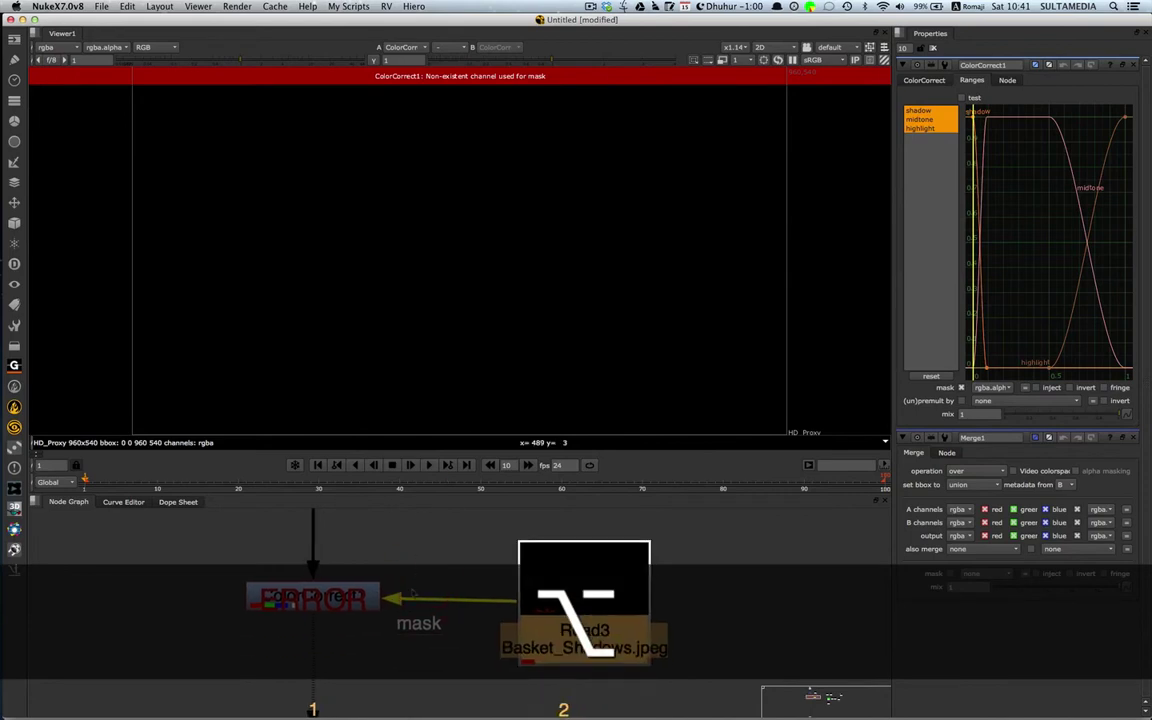
left_click_drag(411, 565, 412, 601, "alt")
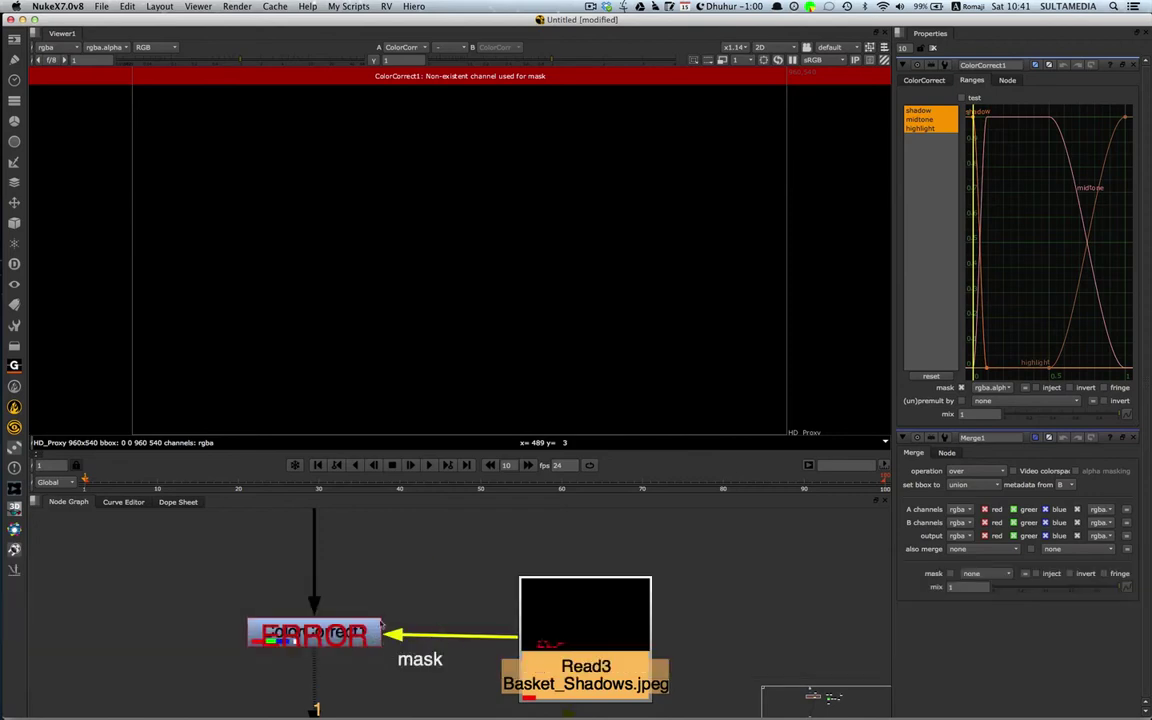
left_click_drag(561, 643, 555, 636)
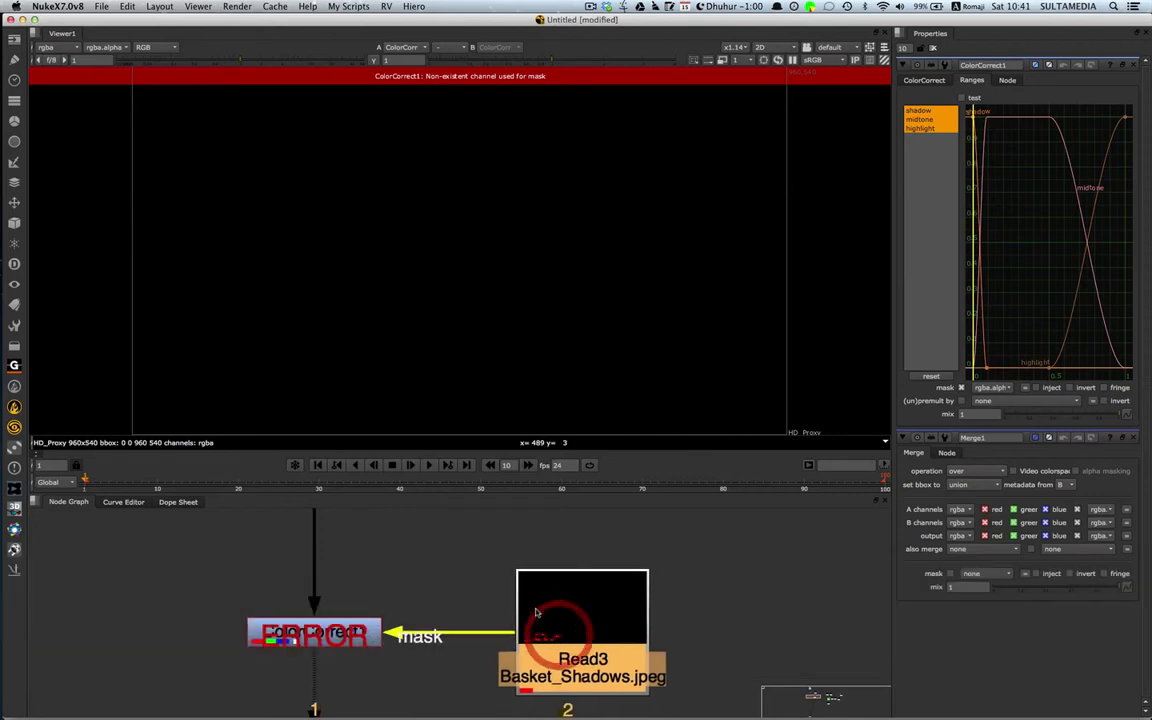
- Set the ColorCorrect node's mask channel to rgba.red
left_click(924, 81)
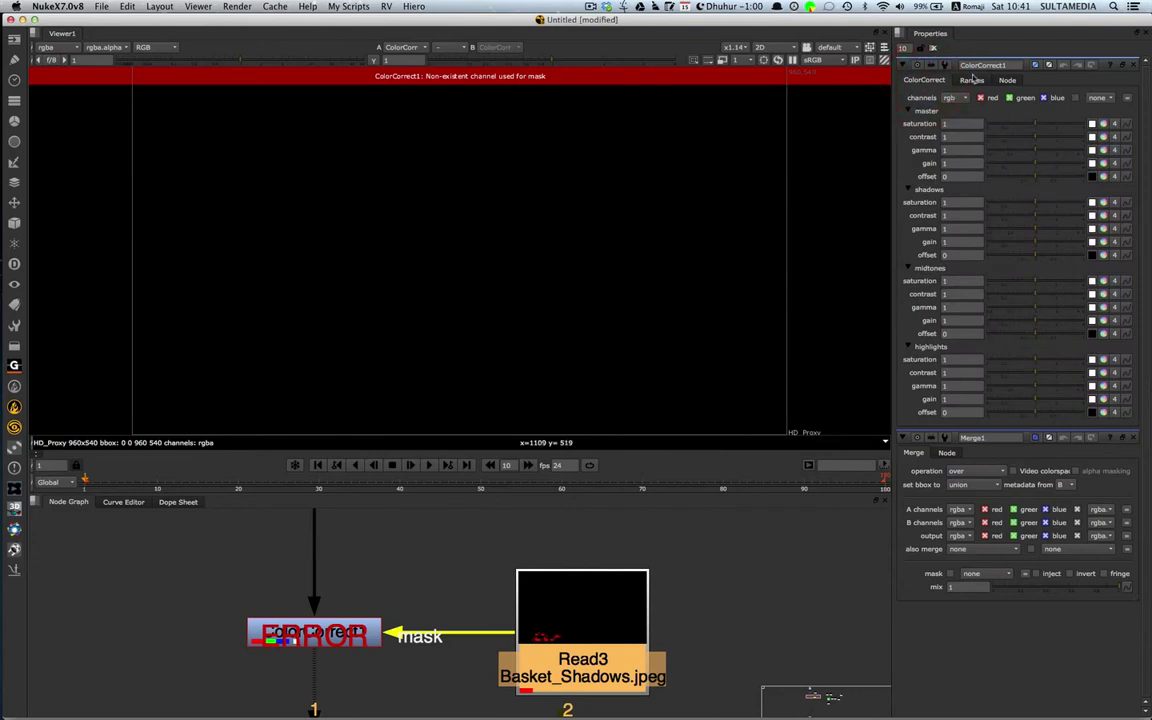
left_click(965, 81)
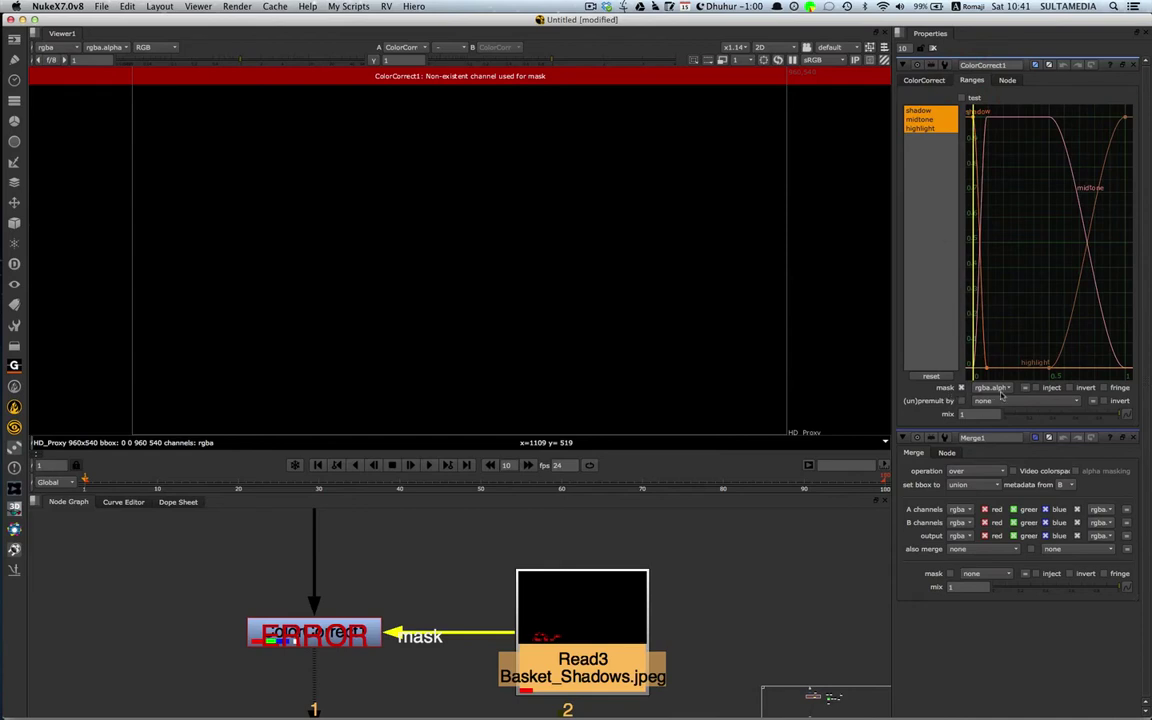
left_click(1004, 388)
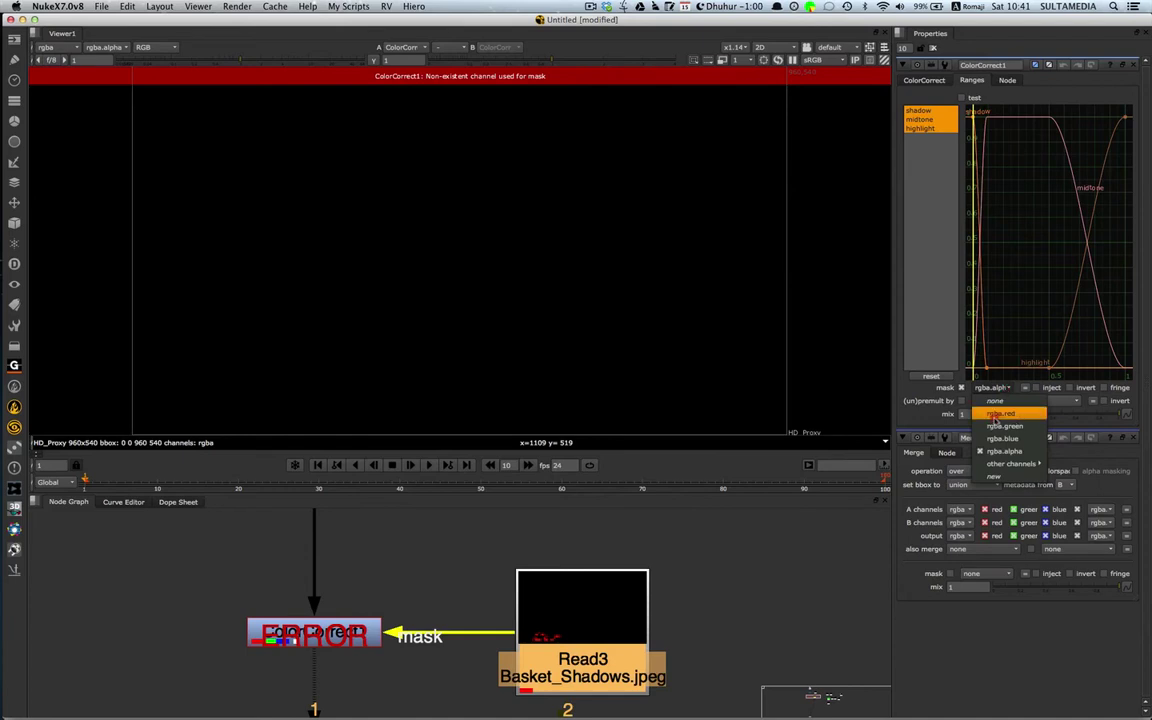
left_click(1002, 414)
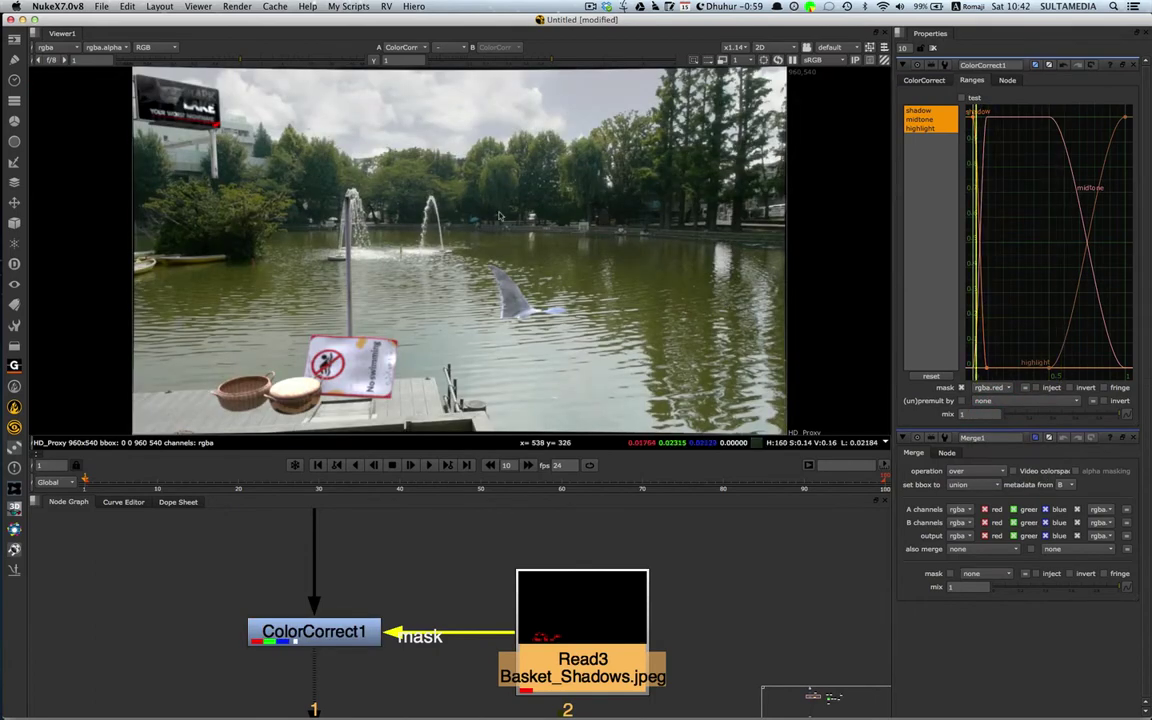
- Darken the masked basket shadows by setting the ColorCorrect node's master gain to 0.08, judging it close up on the baskets
left_click(923, 80)
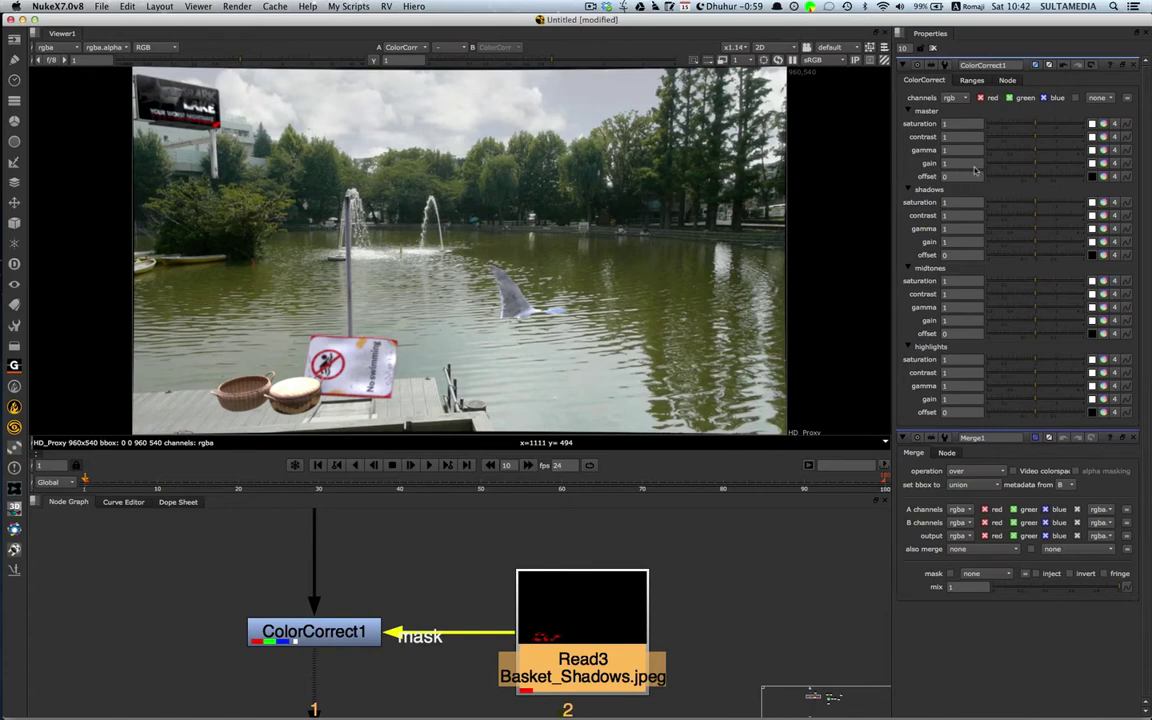
left_click(1035, 167)
left_click_drag(1035, 167, 996, 168)
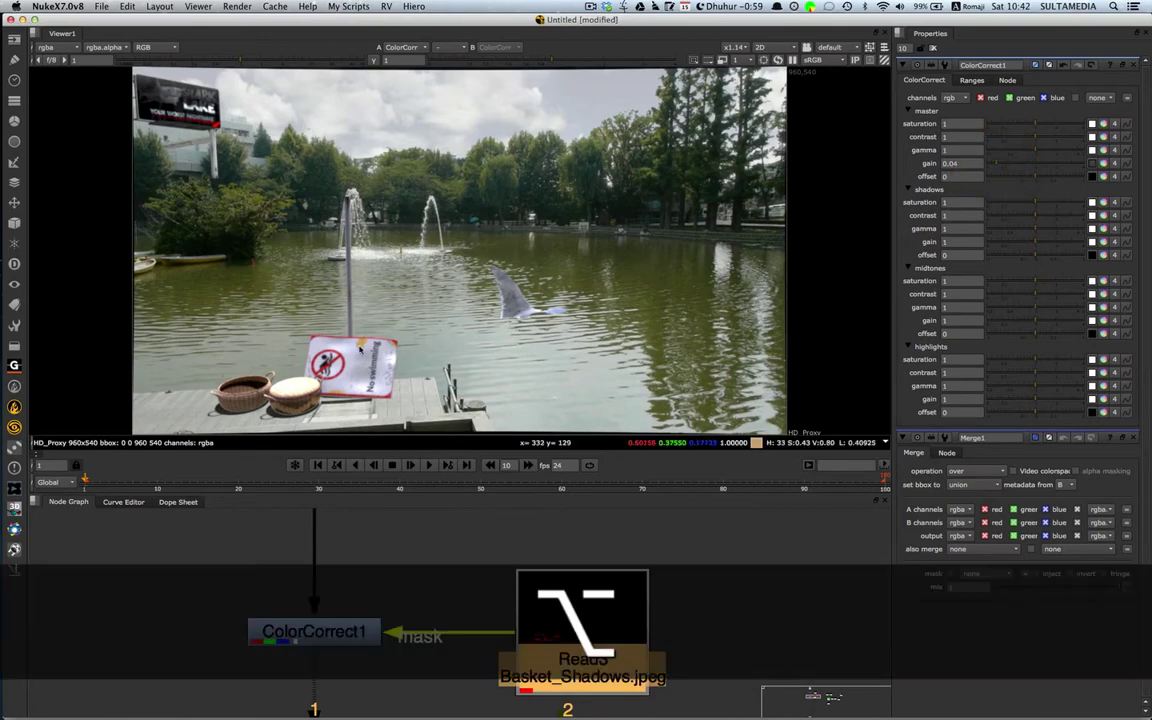
left_click_drag(362, 344, 707, 219, "alt")
scroll(660, 251, "up", 6)
scroll(628, 274, "down", 3)
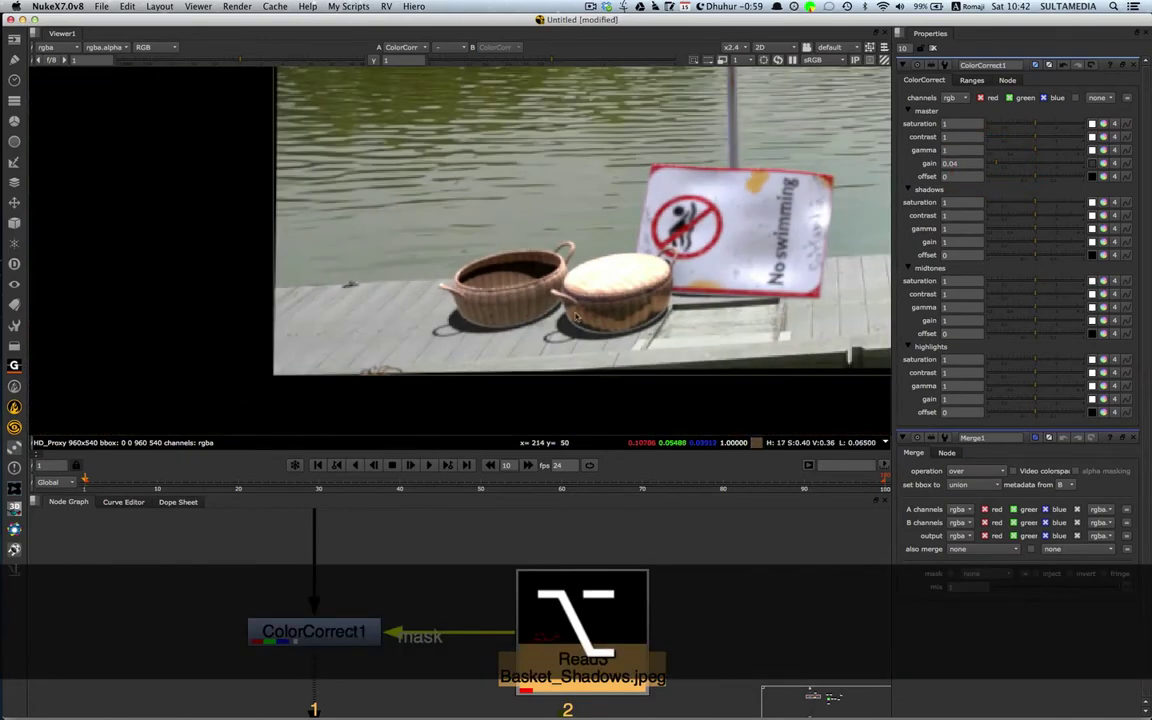
left_click(997, 162)
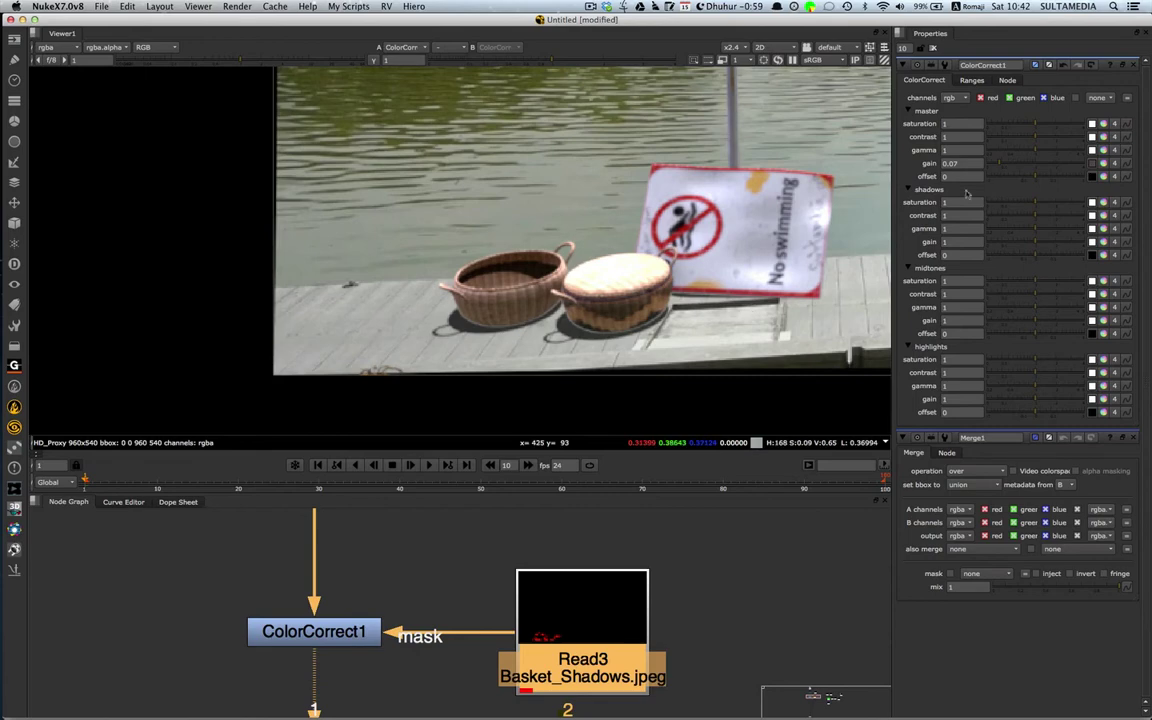
left_click(1004, 164)
left_click_drag(1000, 163, 998, 163)
- Tint the basket shadows slightly red by setting the ColorCorrect master gamma to red 1, green and blue about 0.607
left_click(1105, 149)
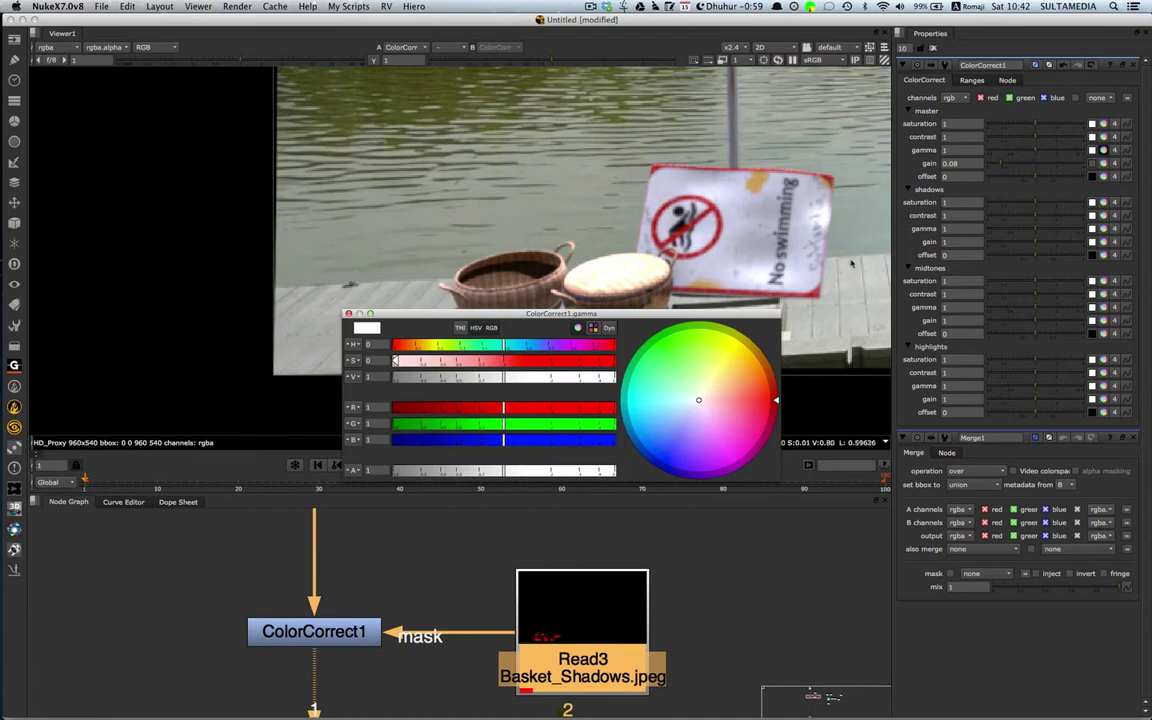
mouse_move(749, 403)
left_mouse_down()
mouse_move(738, 404)
mouse_move(771, 404)
mouse_move(733, 393)
left_mouse_up()
left_click_drag(729, 319, 527, 398)
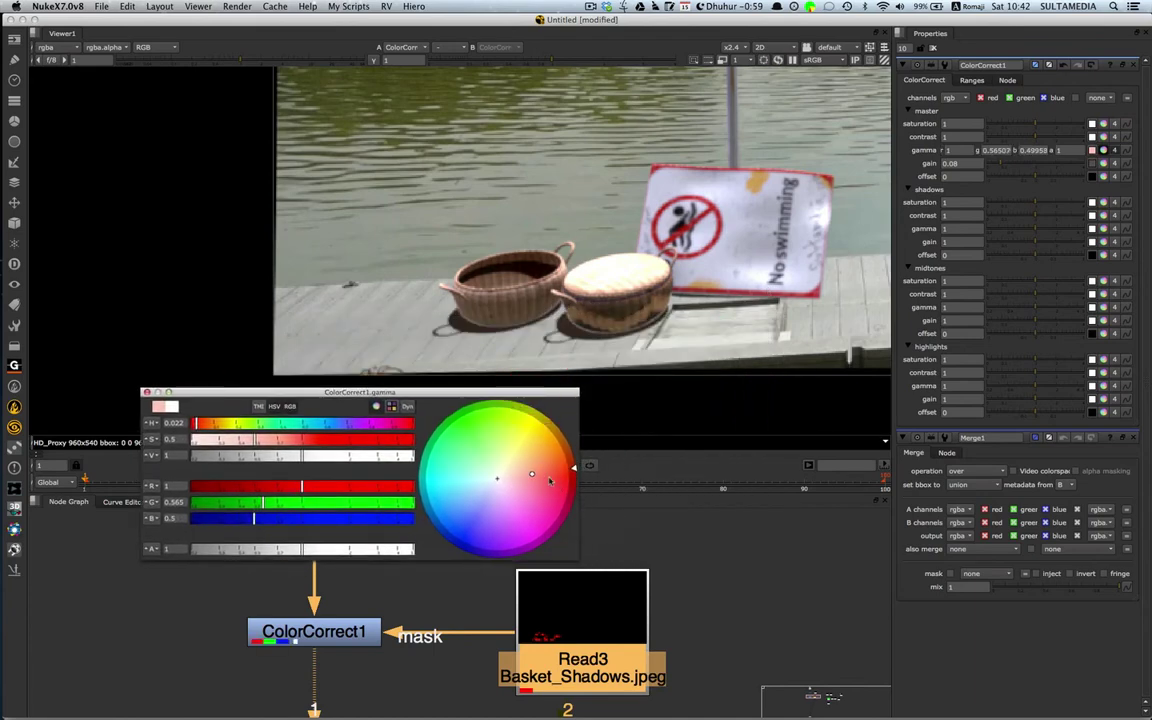
left_click_drag(527, 474, 524, 478)
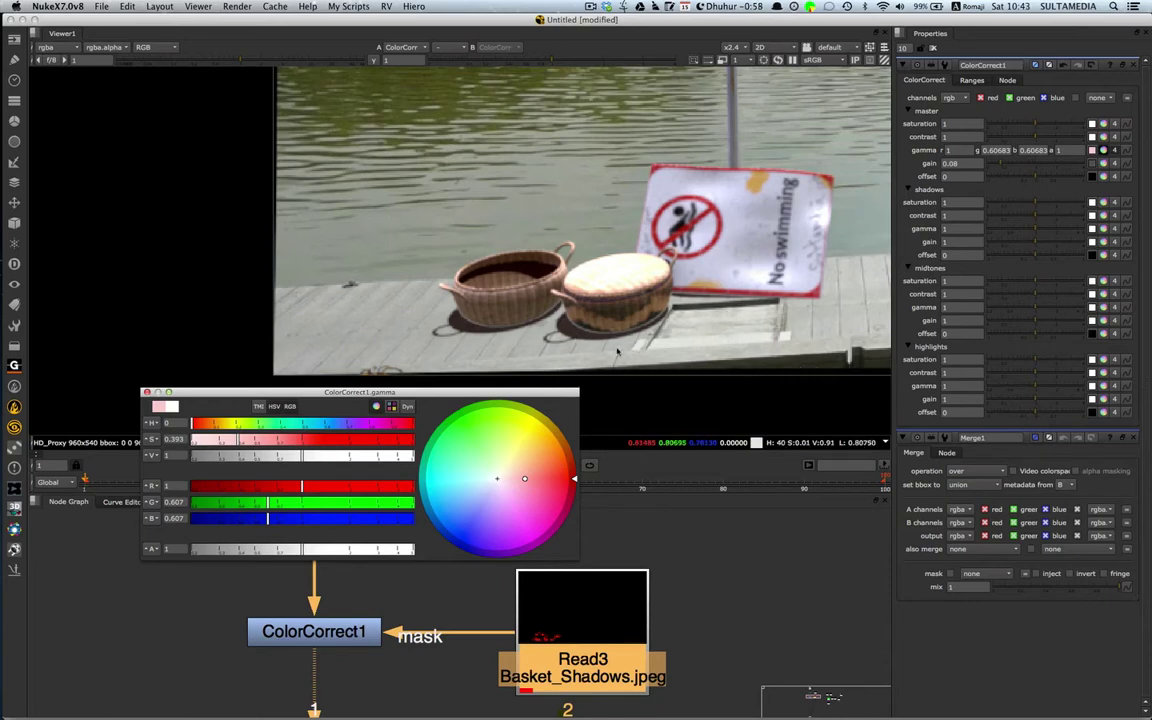
left_click(147, 391)
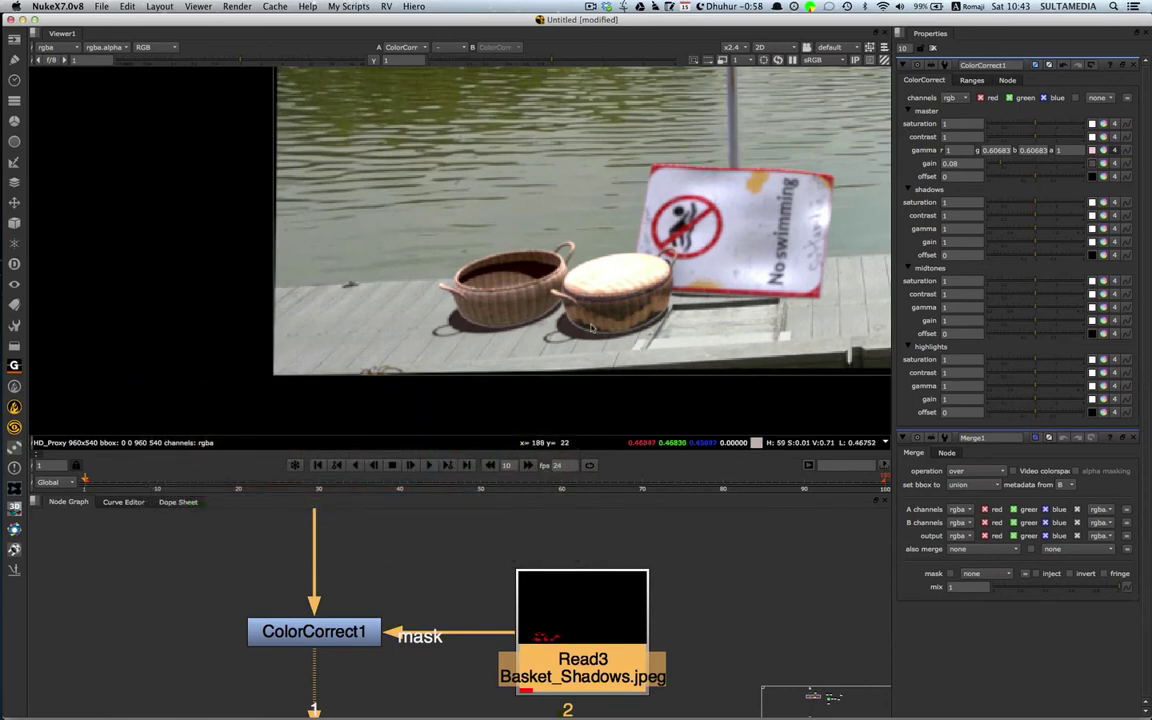
- Move the Basket_AO Read node out of the pass group to directly below Basket_Shadows, and fit the whole composite in the Viewer
left_click_drag(675, 242, 585, 193, "alt")
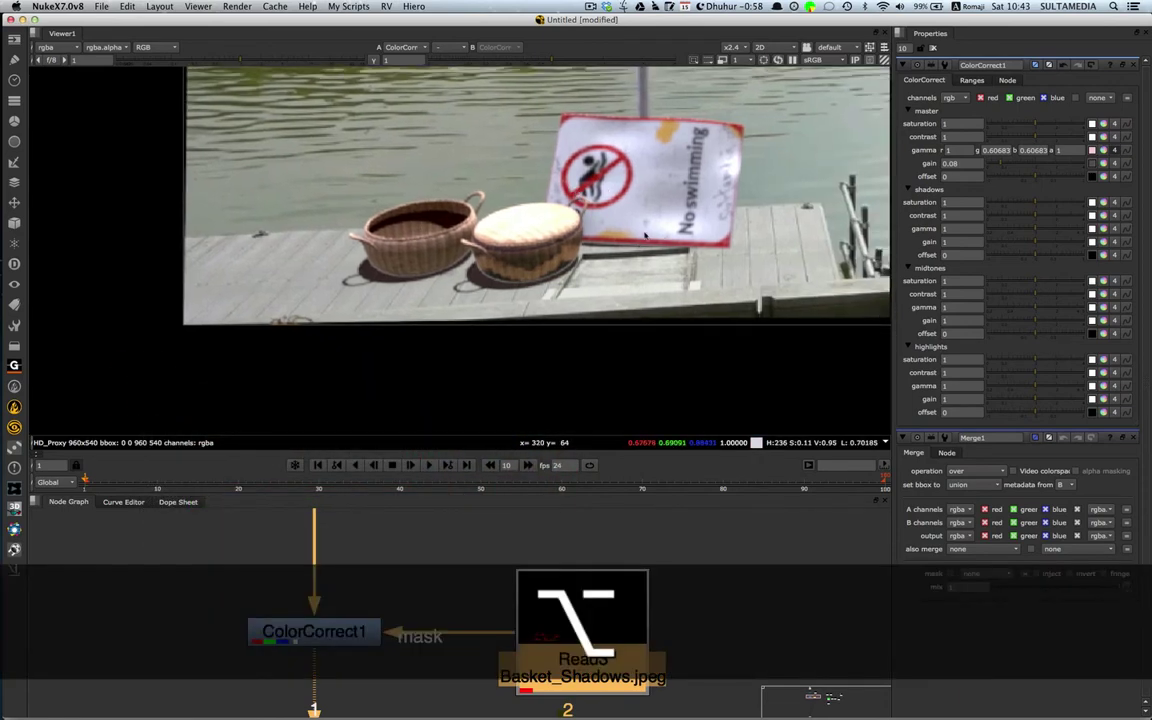
scroll(645, 238, "up", 3)
scroll(645, 238, "down", 8)
scroll(660, 235, "down", 1)
left_click_drag(652, 522, 318, 716, "alt")
left_click_drag(694, 578, 513, 622, "alt")
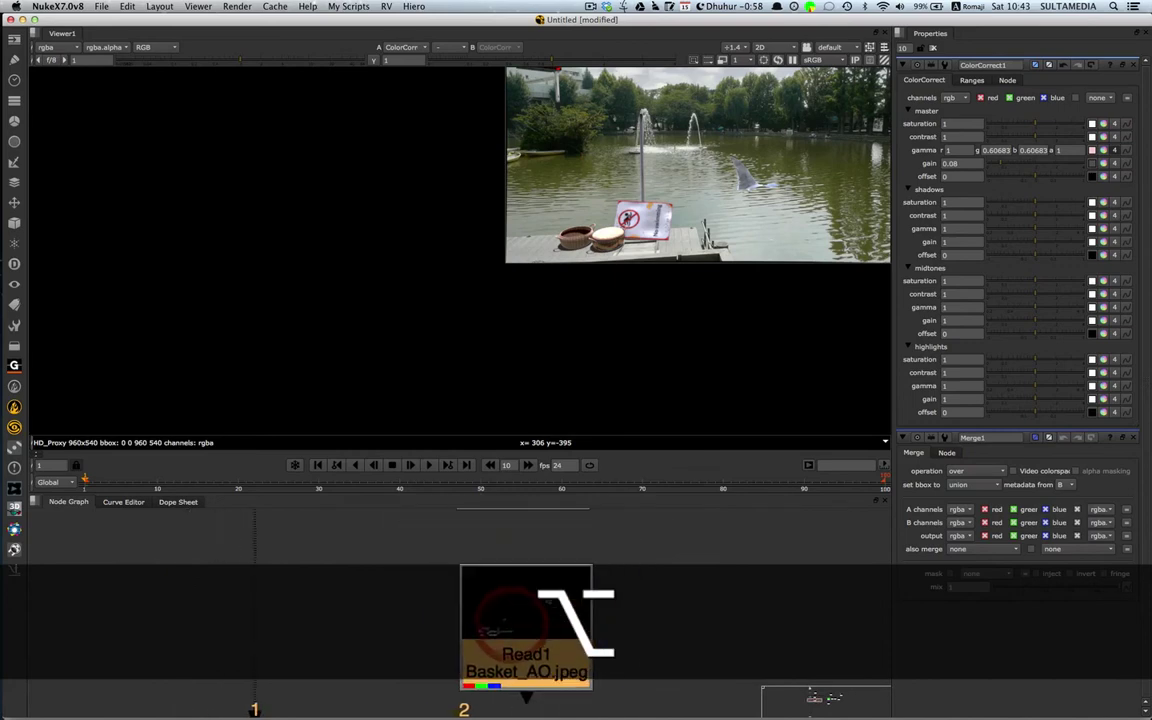
left_click(656, 215)
key("f")
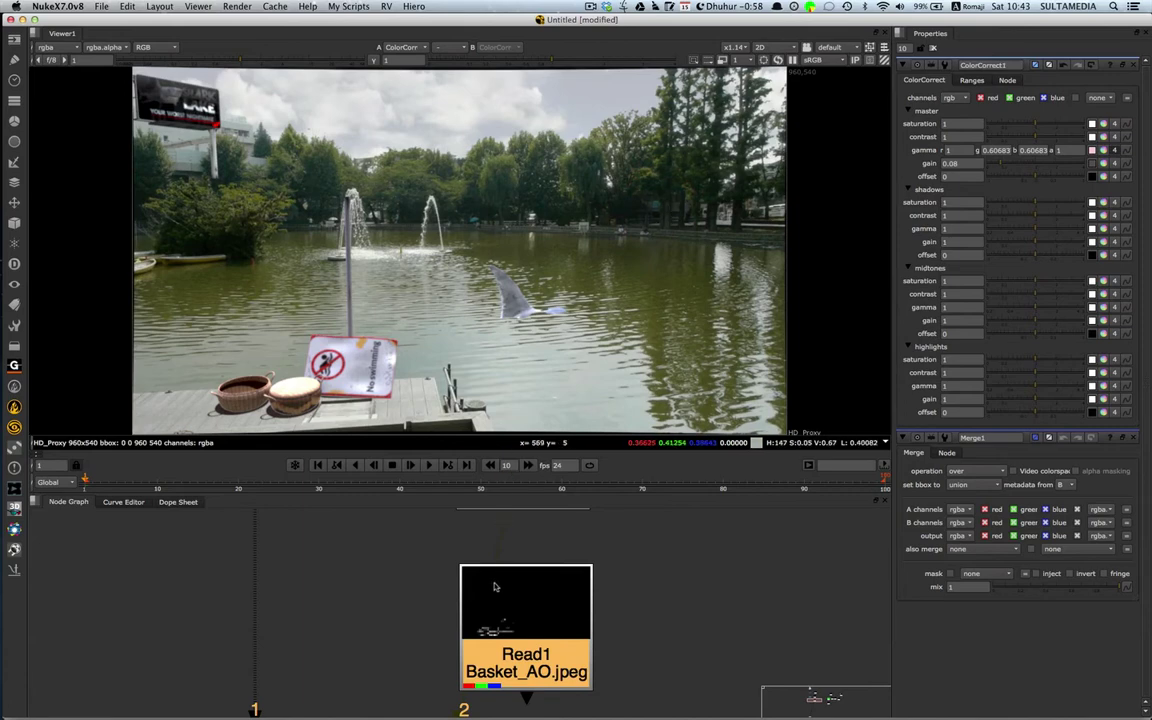
- Duplicate the basket-shadow ColorCorrect node below the original in the main pipe and connect its mask input to Basket_AO
key("minus")
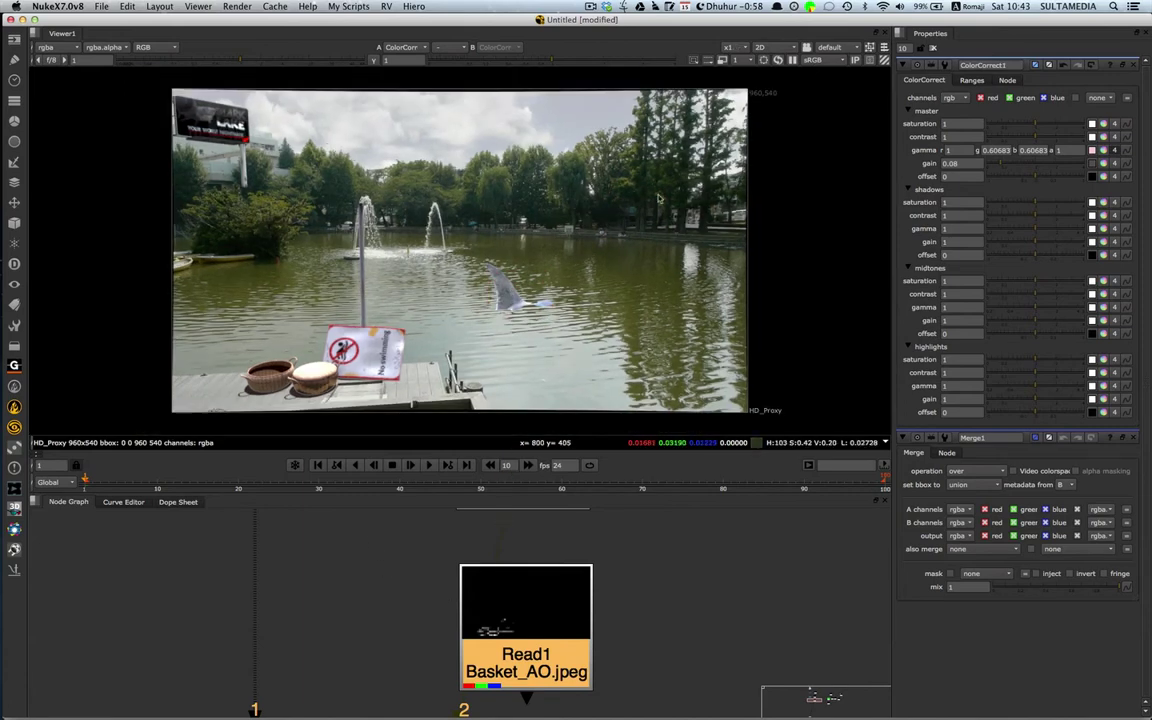
mouse_move(492, 586)
left_mouse_down("alt")
mouse_move(487, 556)
mouse_move(486, 566)
left_mouse_up("alt")
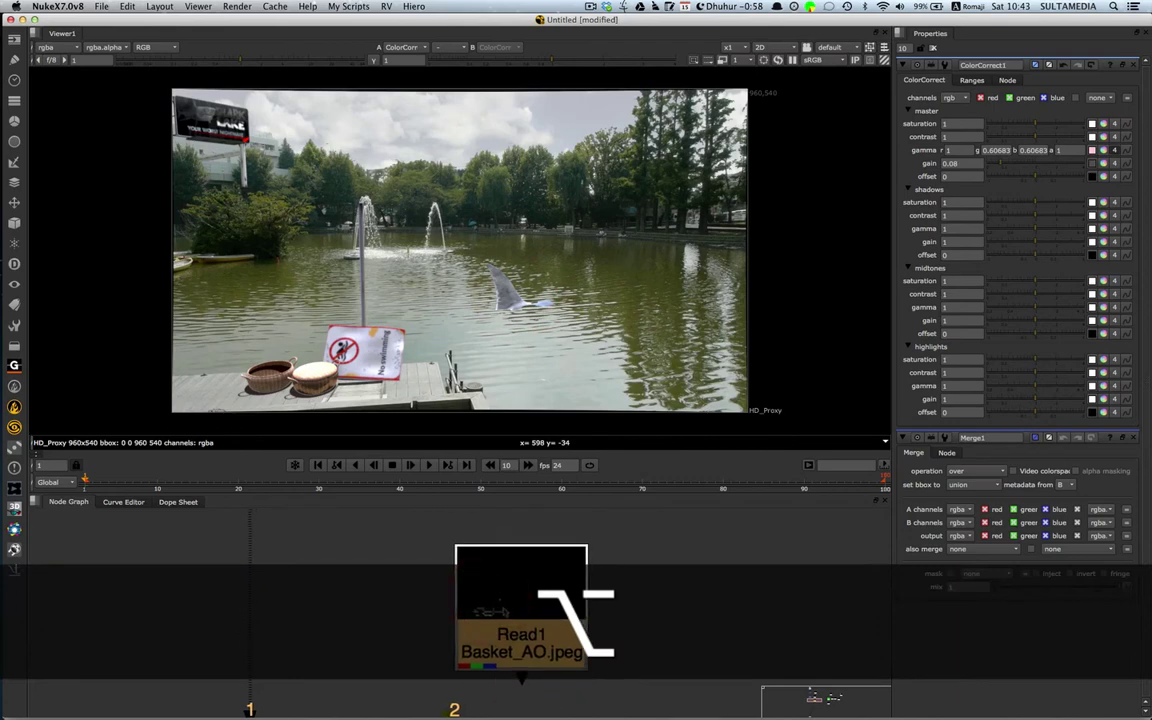
scroll(503, 609, "down", 2, "alt")
scroll(503, 613, "down", 4, "alt")
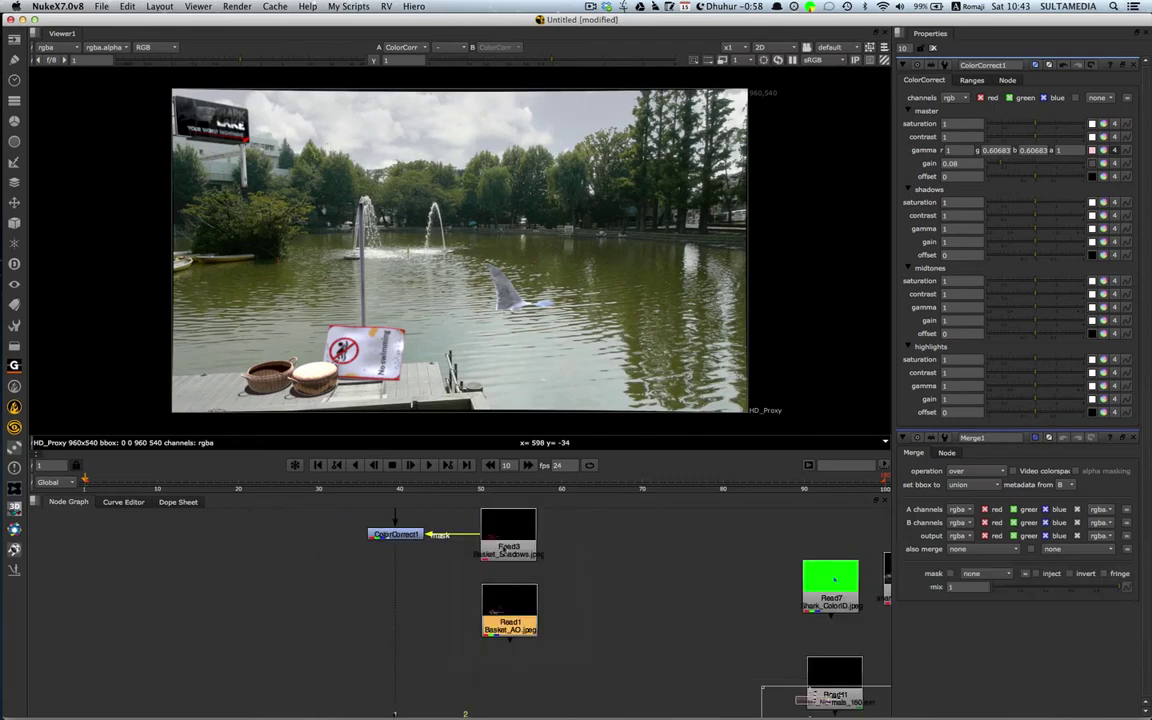
left_click_drag(505, 553, 530, 571, "alt")
left_click(423, 553)
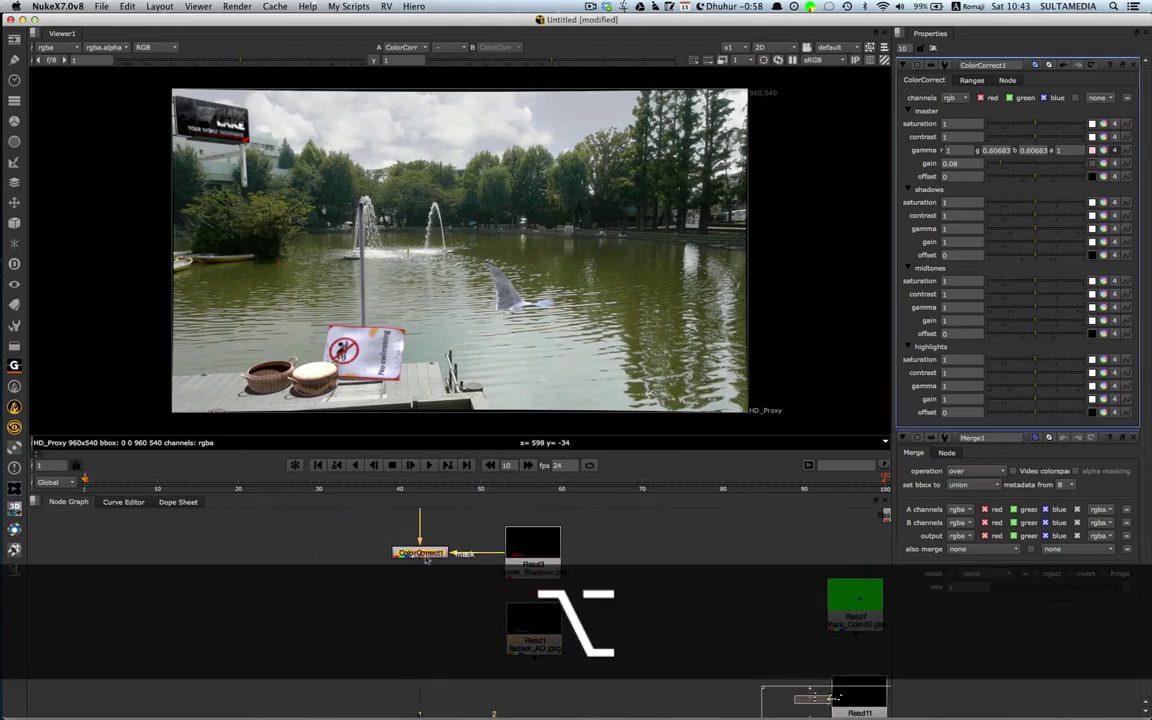
key("alt+c")
left_click_drag(432, 563, 533, 648)
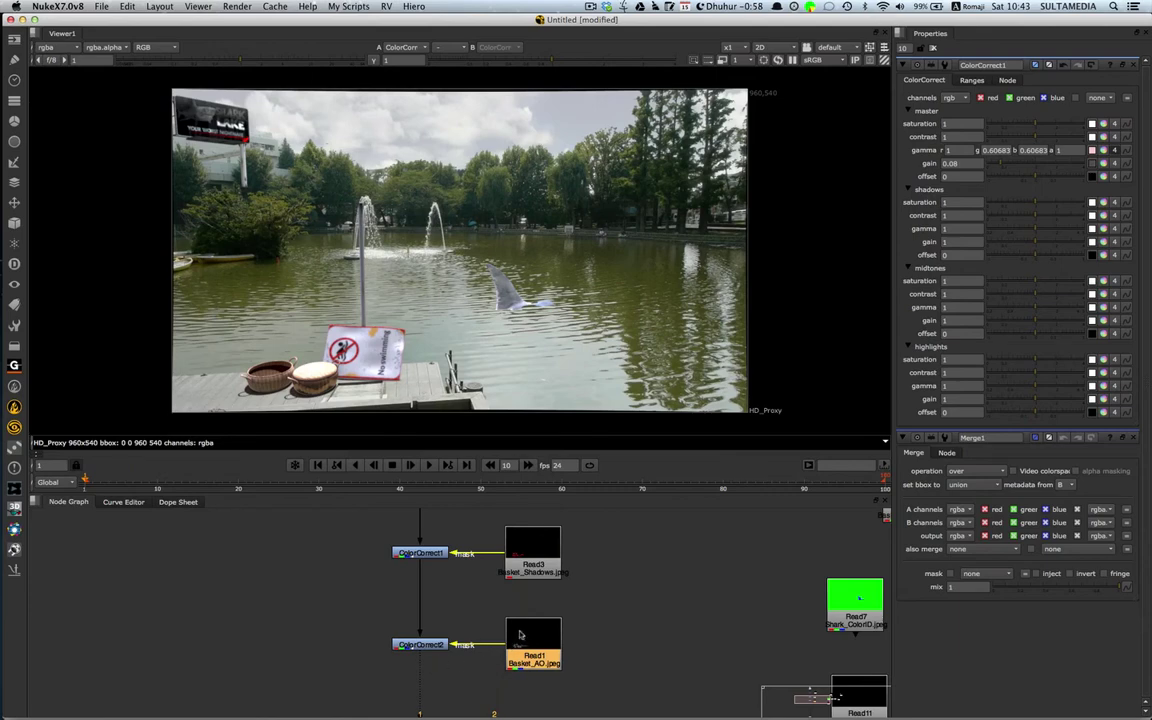
- View the Basket_AO pass in the Viewer and check its blue channel against the full RGB display
key("1")
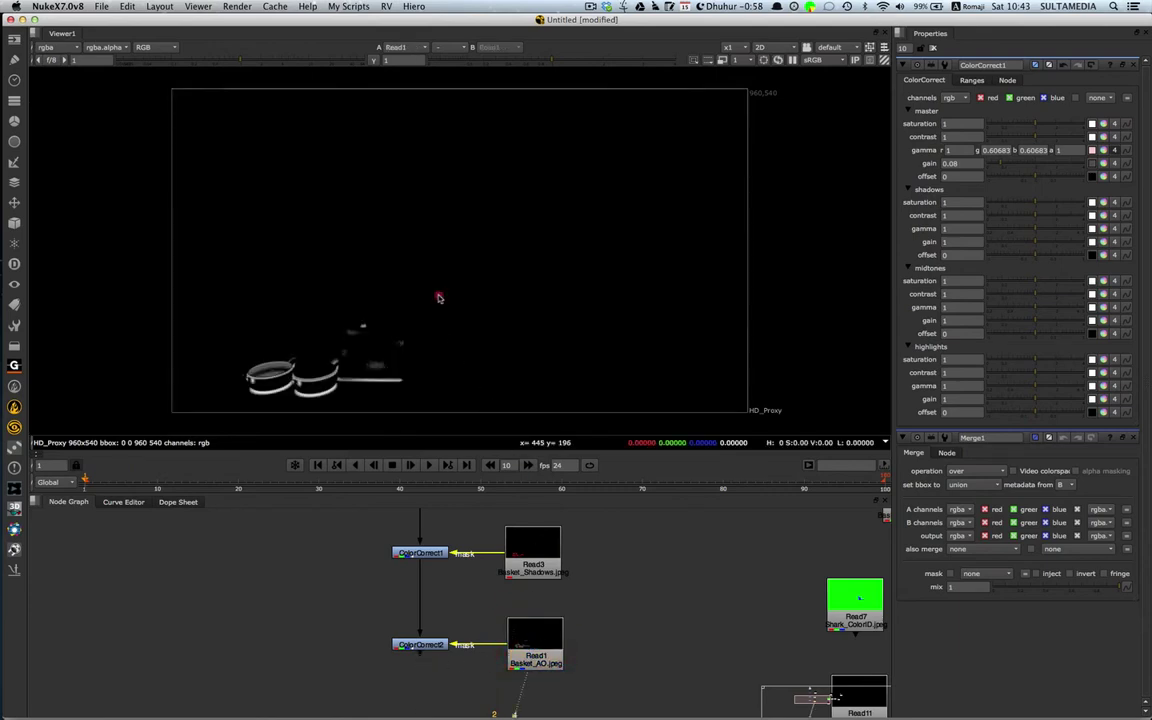
left_click(438, 298)
key("b")
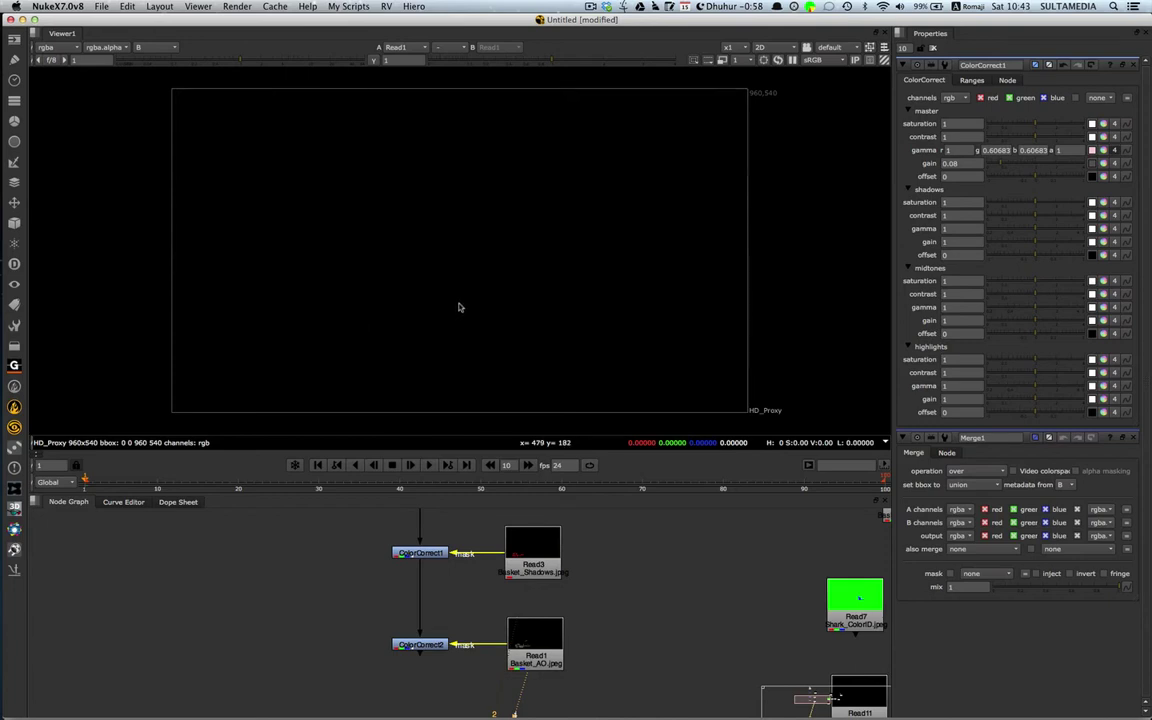
key("b")
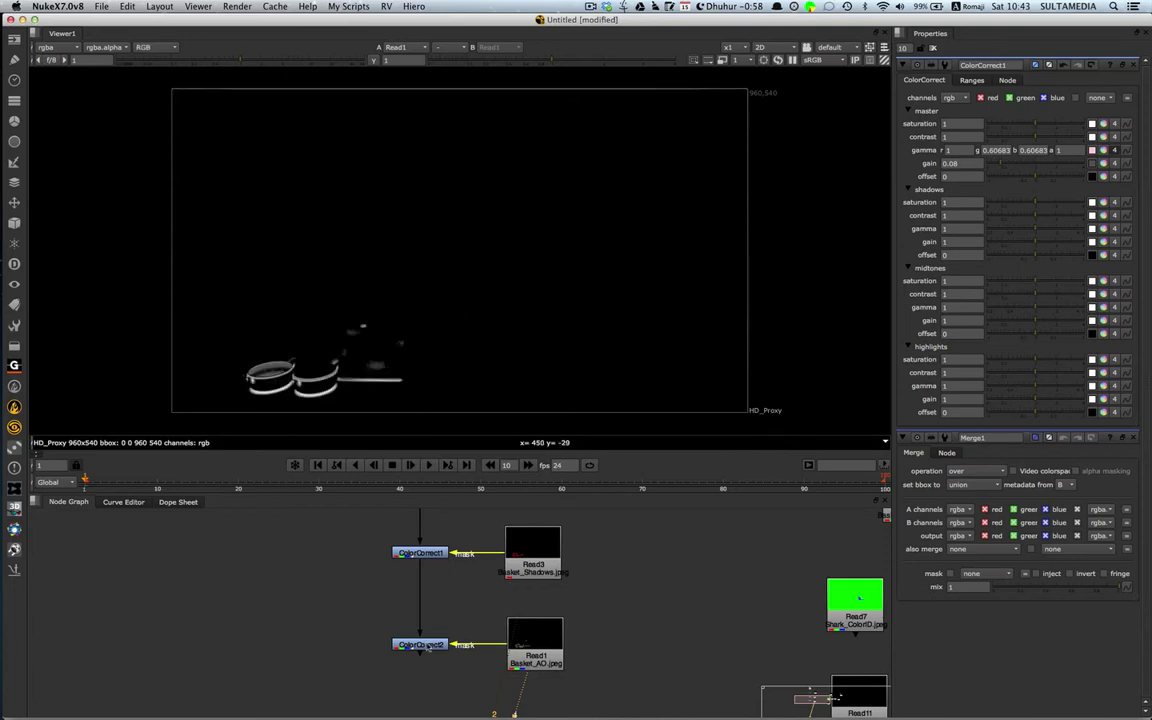
- Show the AO-masked ColorCorrect node's result in the Viewer and open its properties
left_click(422, 644)
key("1")
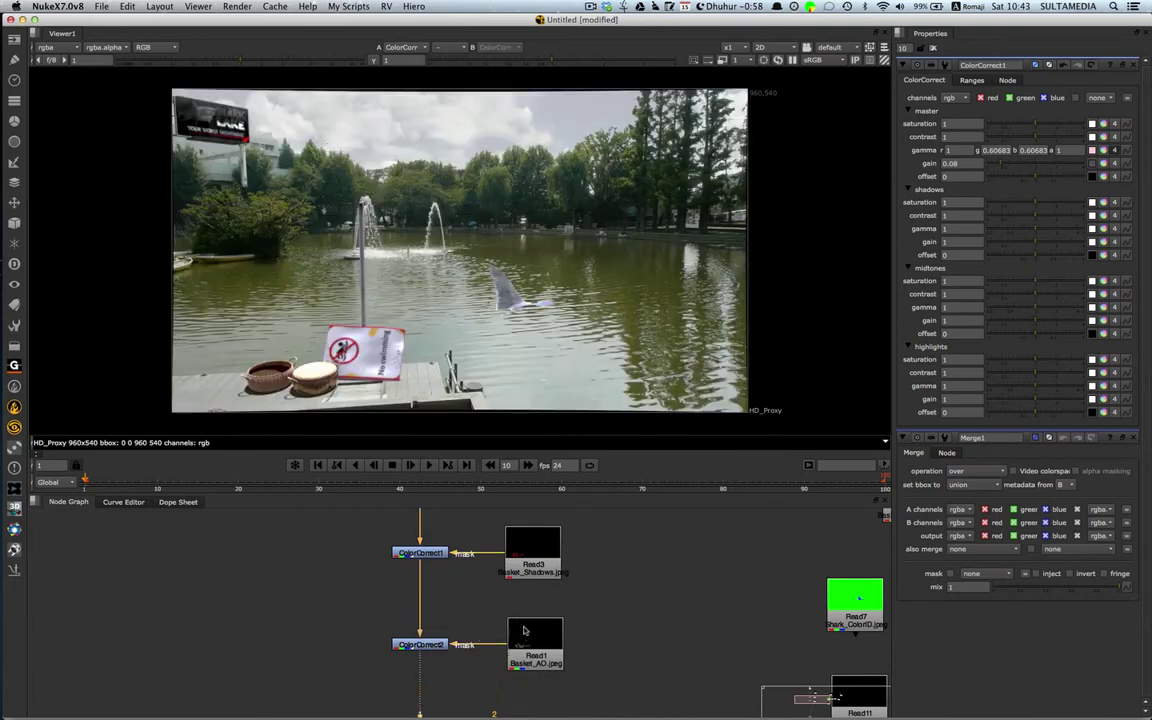
double_click(425, 645)
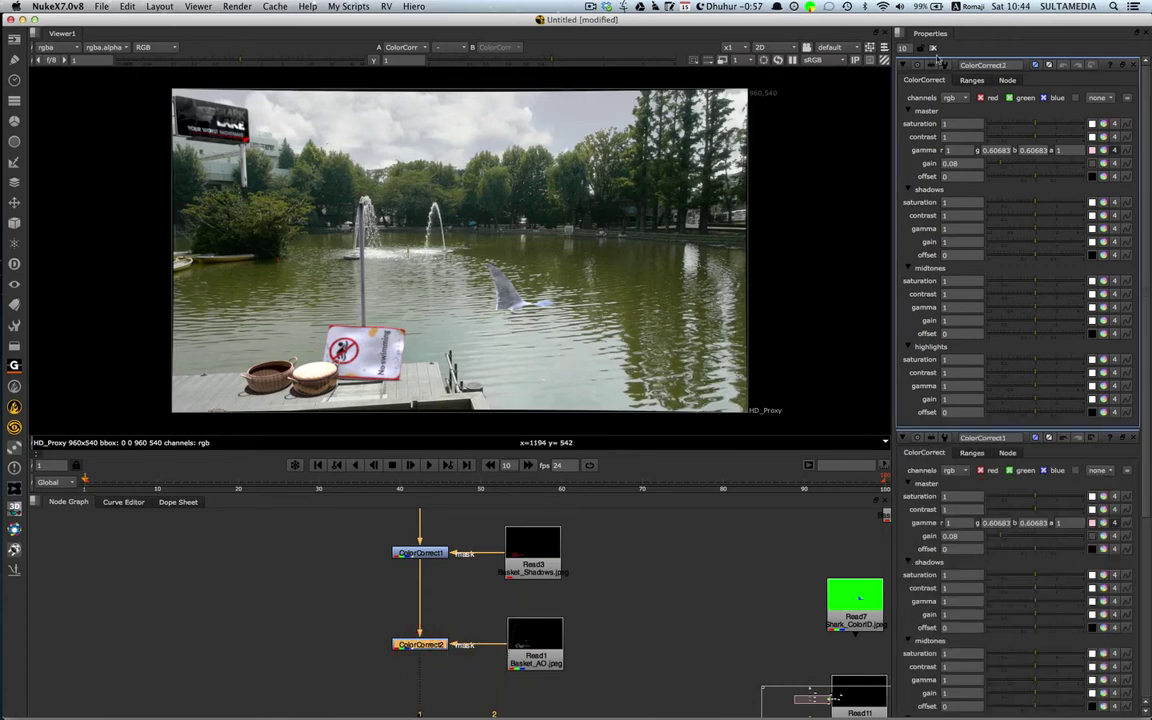
- Try rgba.alpha as the AO ColorCorrect's mask channel and set it back to rgba.red
left_click(972, 80)
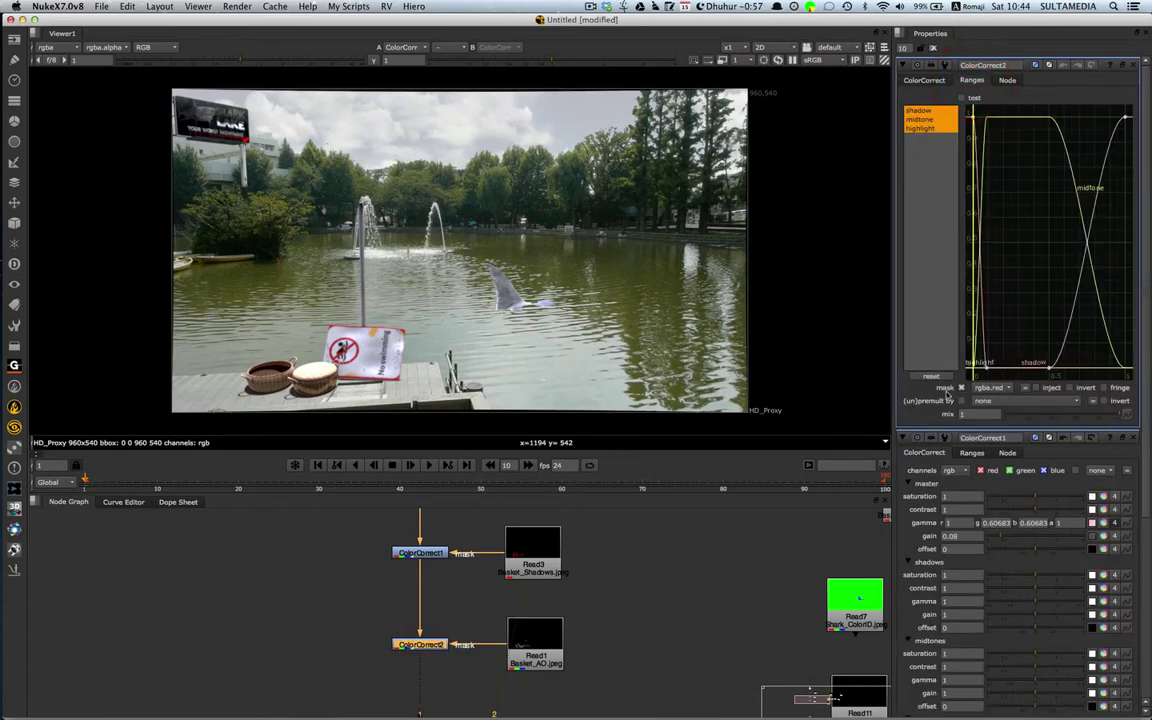
left_click(993, 388)
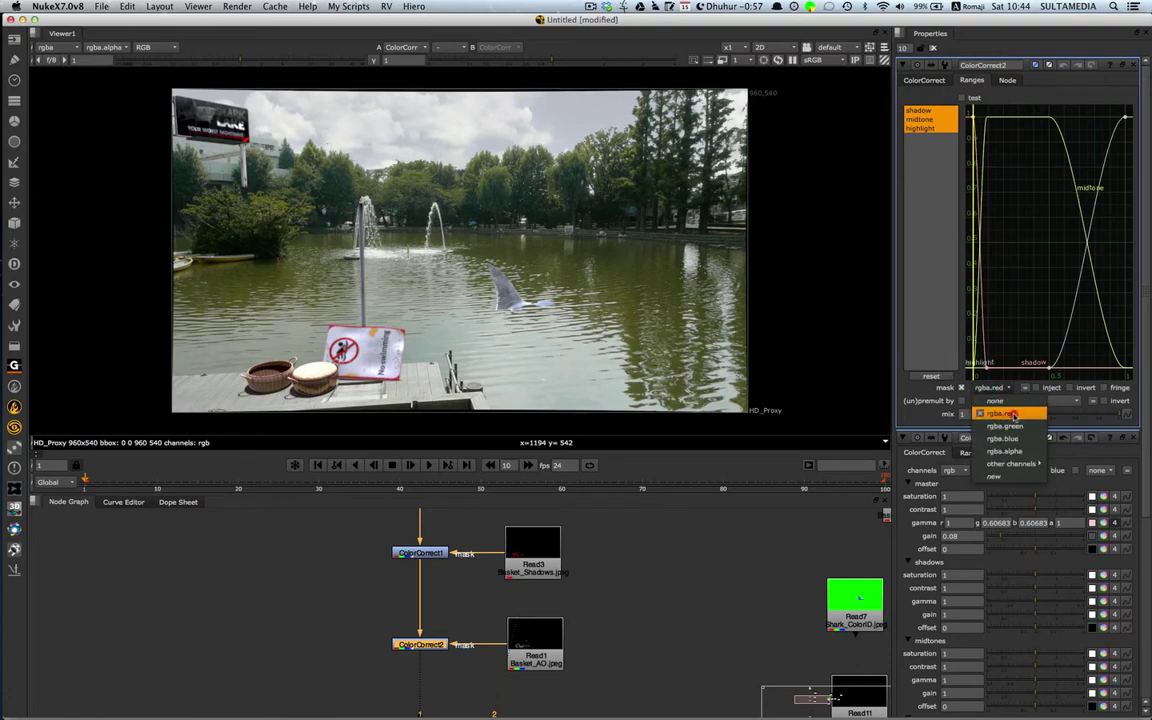
left_click(1022, 452)
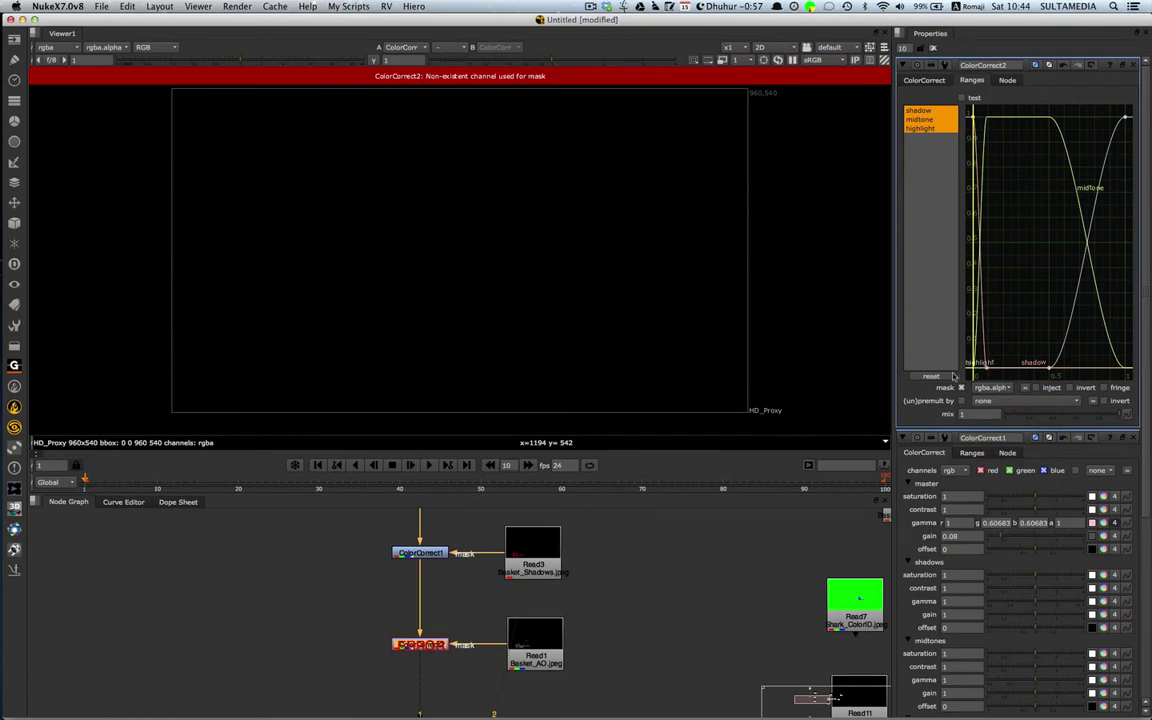
left_click(995, 388)
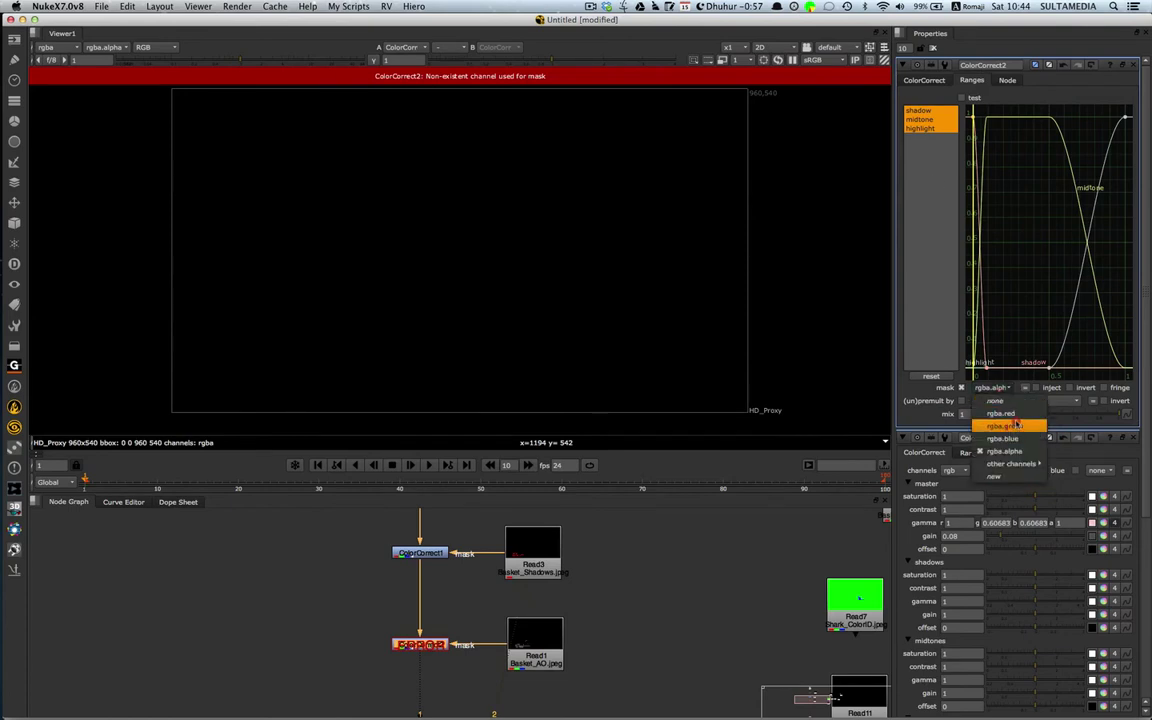
left_click(1001, 413)
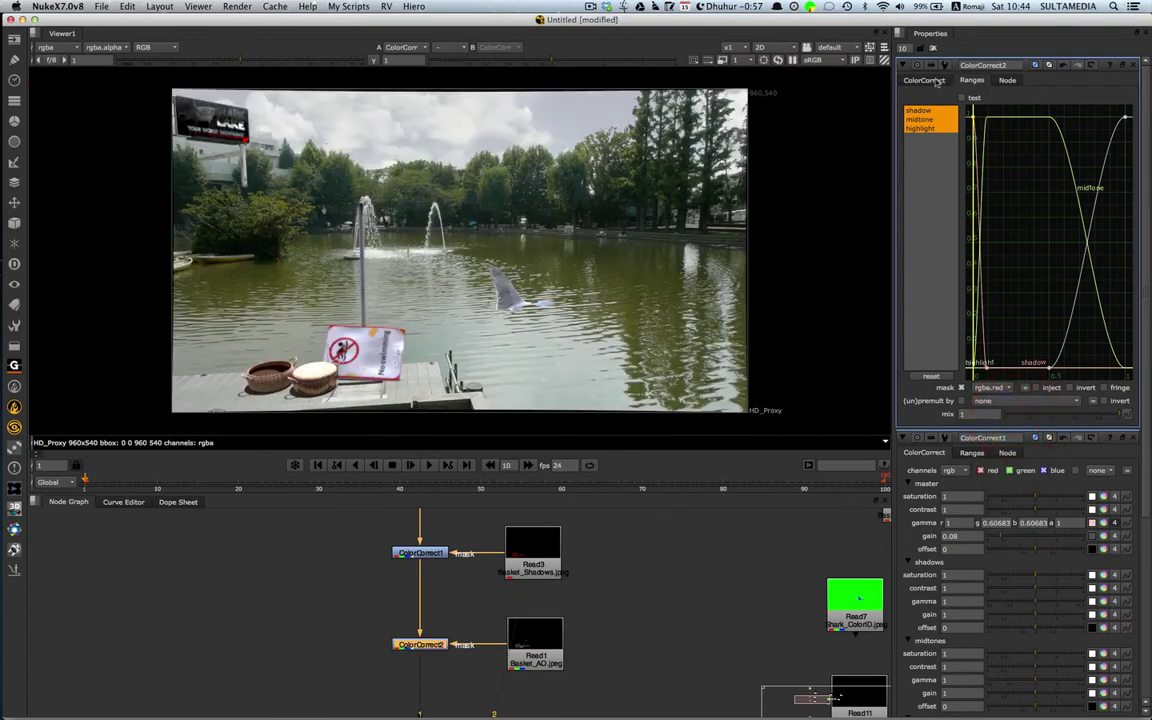
- Set the AO-masked ColorCorrect's master gain to 0.05 to deepen the contact darkening around the baskets
left_click(936, 82)
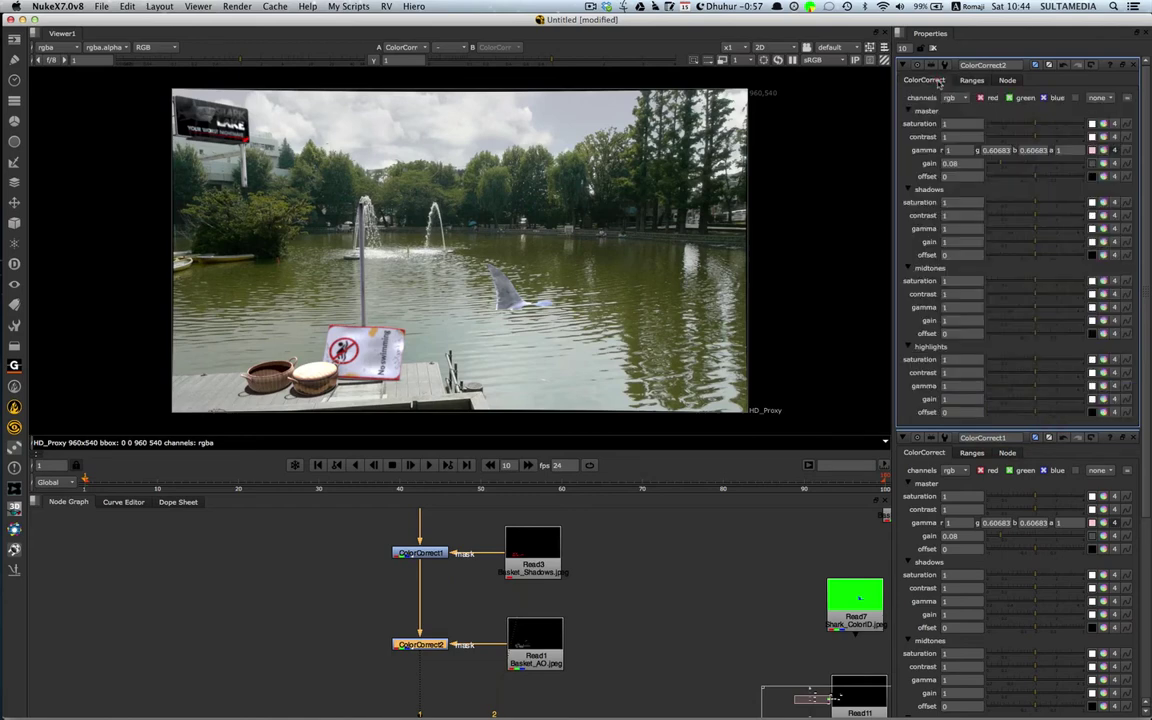
left_click_drag(1005, 169, 996, 169)
left_click(997, 166)
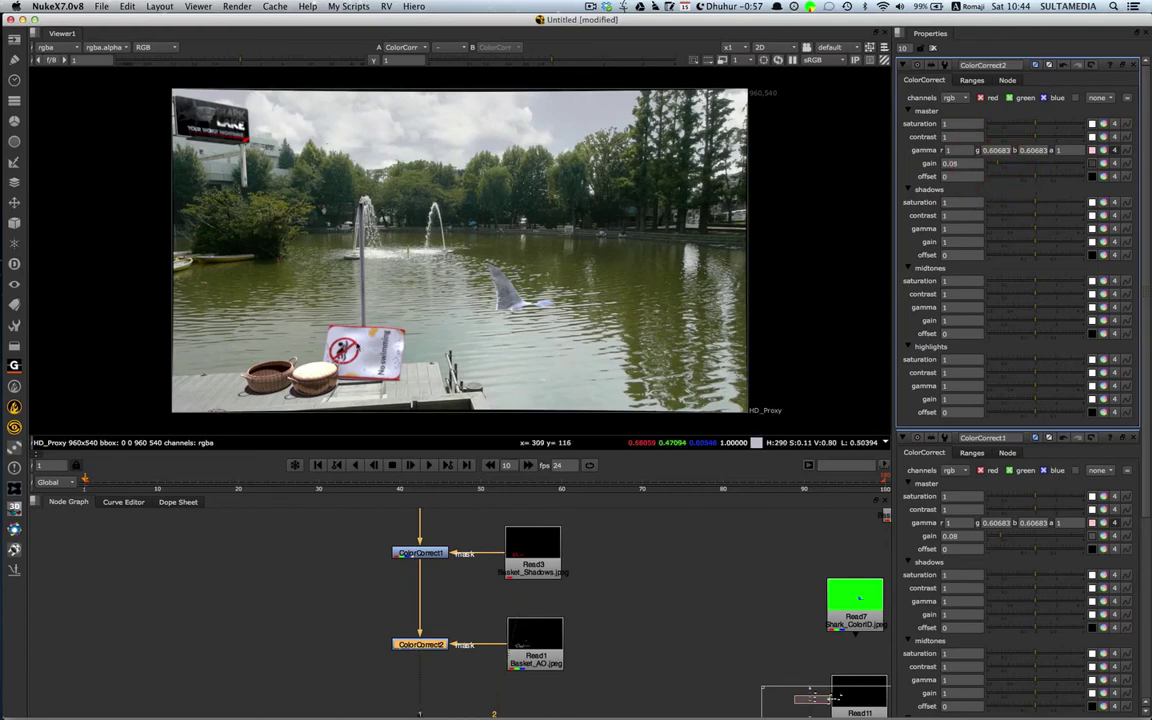
- Compare the baskets close up with the AO-masked ColorCorrect node repeatedly disabled and enabled
left_click_drag(350, 347, 520, 243, "alt")
middle_click_drag(520, 243, 483, 282, "alt")
left_click_drag(483, 282, 513, 238, "alt")
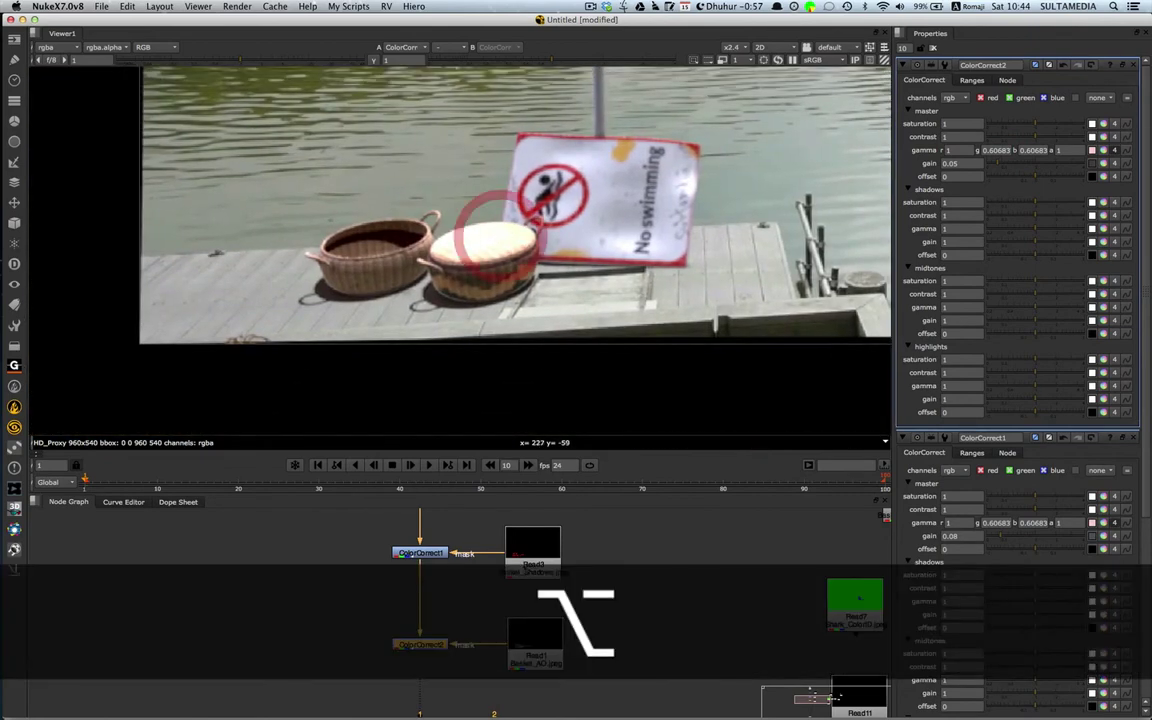
left_click(425, 645)
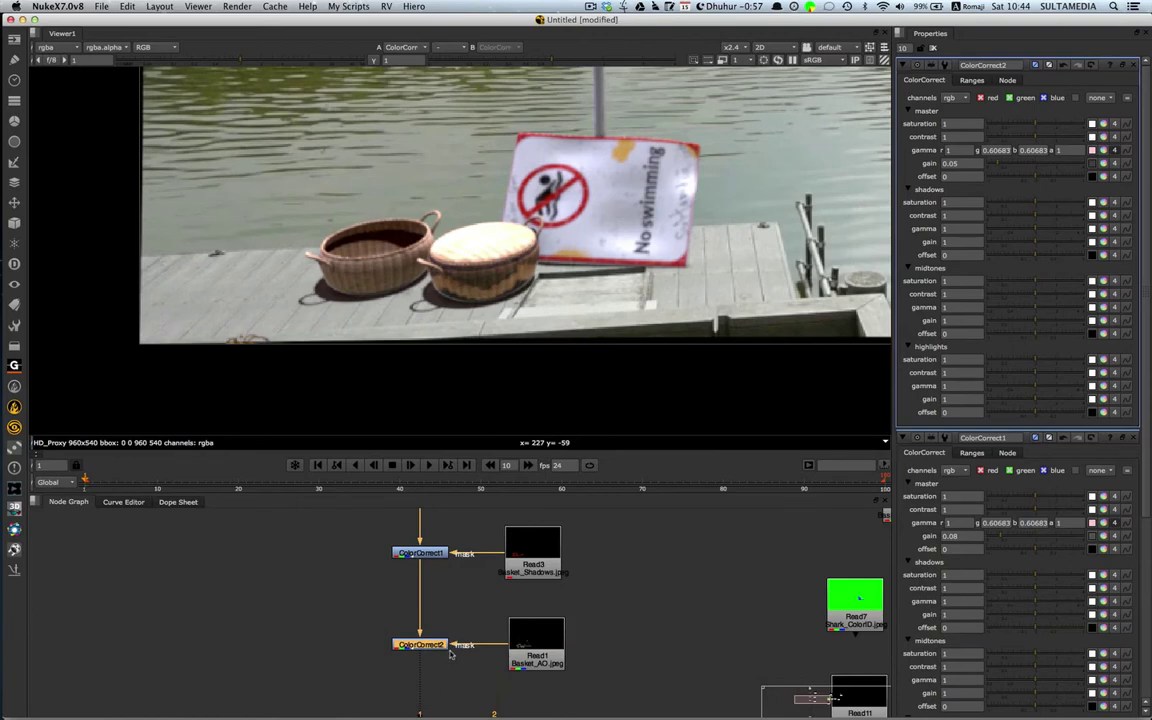
key("d")
key("d")
key("d")
key("d")
key("d")
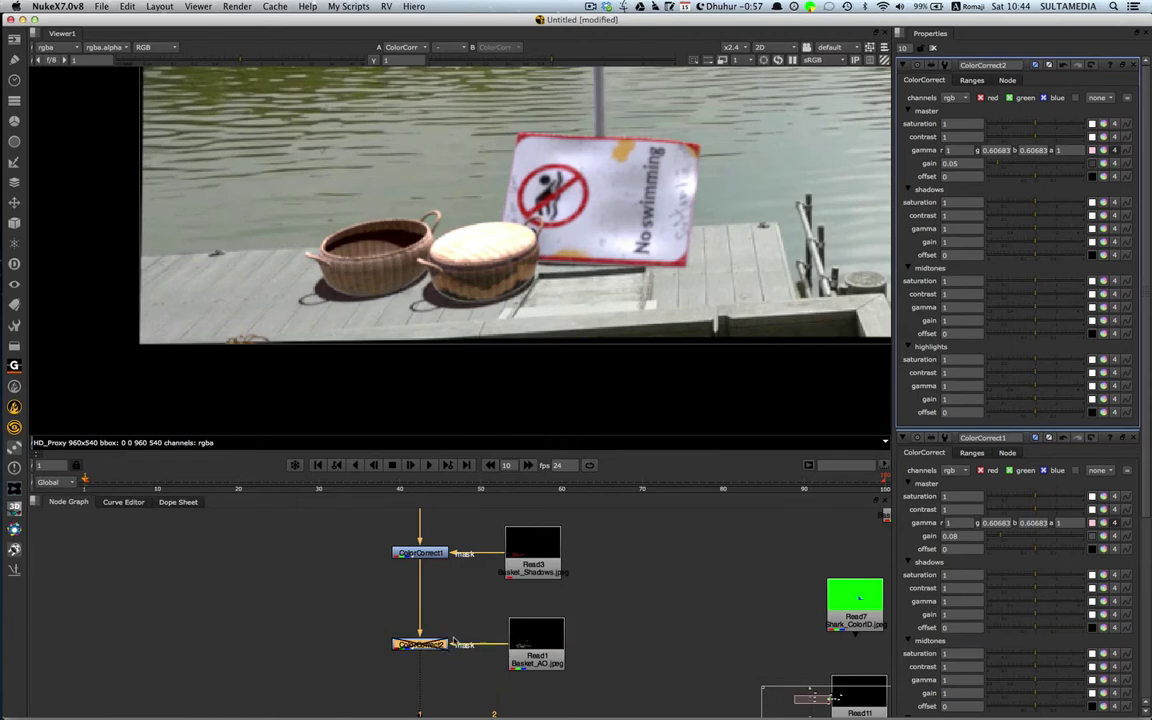
key("d")
key("d")
key("d")
key("d")
key("d")
key("d")
key("d")
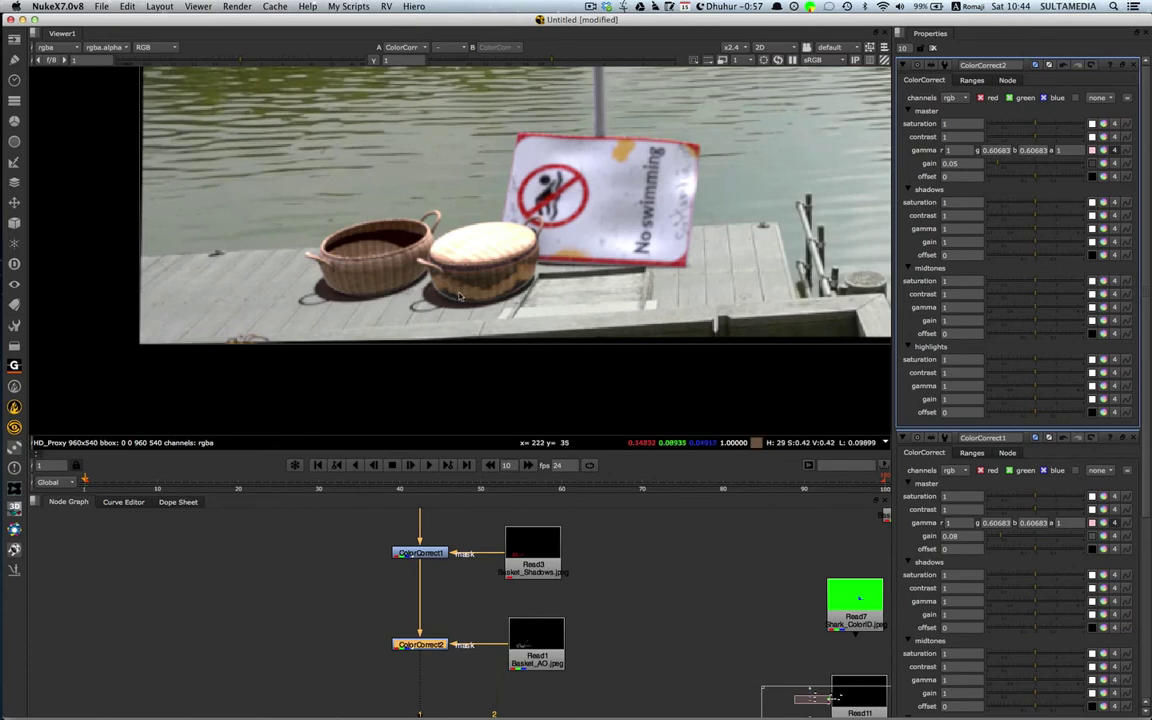
- Move the Basket_COlorID Read node out of the pass group beside Basket_Shadows and view it through Viewer input 2
left_click_drag(716, 572, 553, 719, "alt")
left_click_drag(630, 623, 590, 541, "alt")
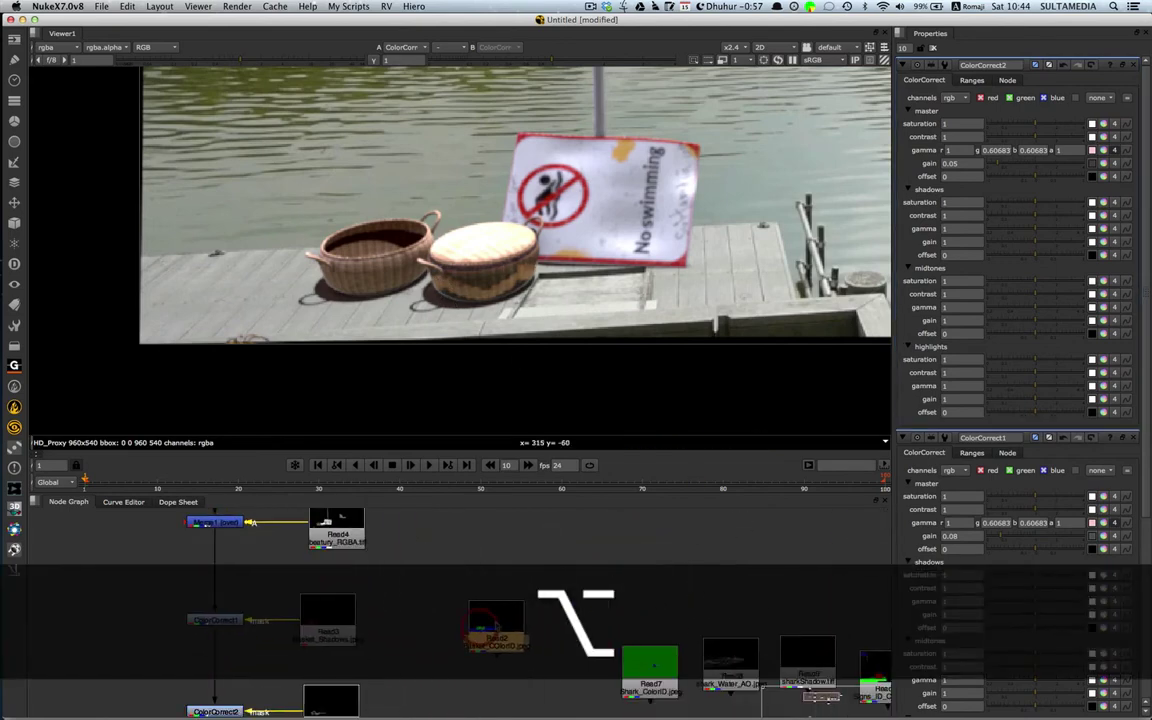
left_click_drag(500, 530, 510, 578, "alt")
key("2")
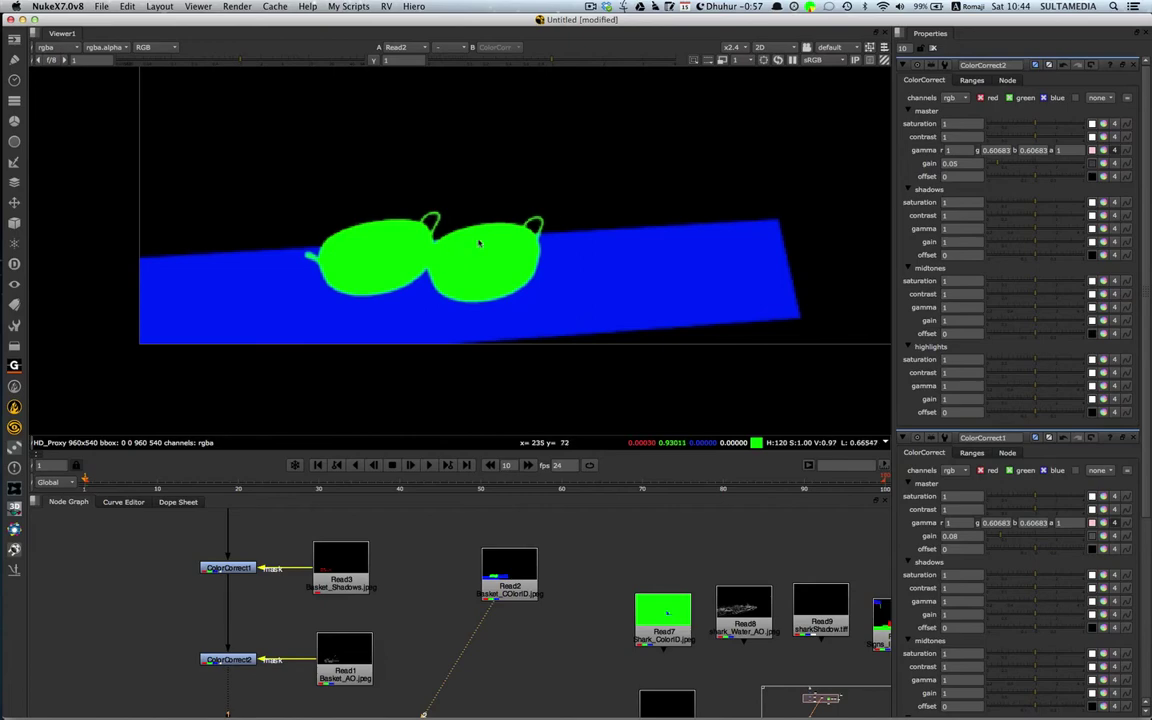
- Return the Viewer to the AO-masked ColorCorrect's result and show the whole composite
left_click_drag(252, 695, 462, 611, "alt")
left_click(450, 578)
key("1")
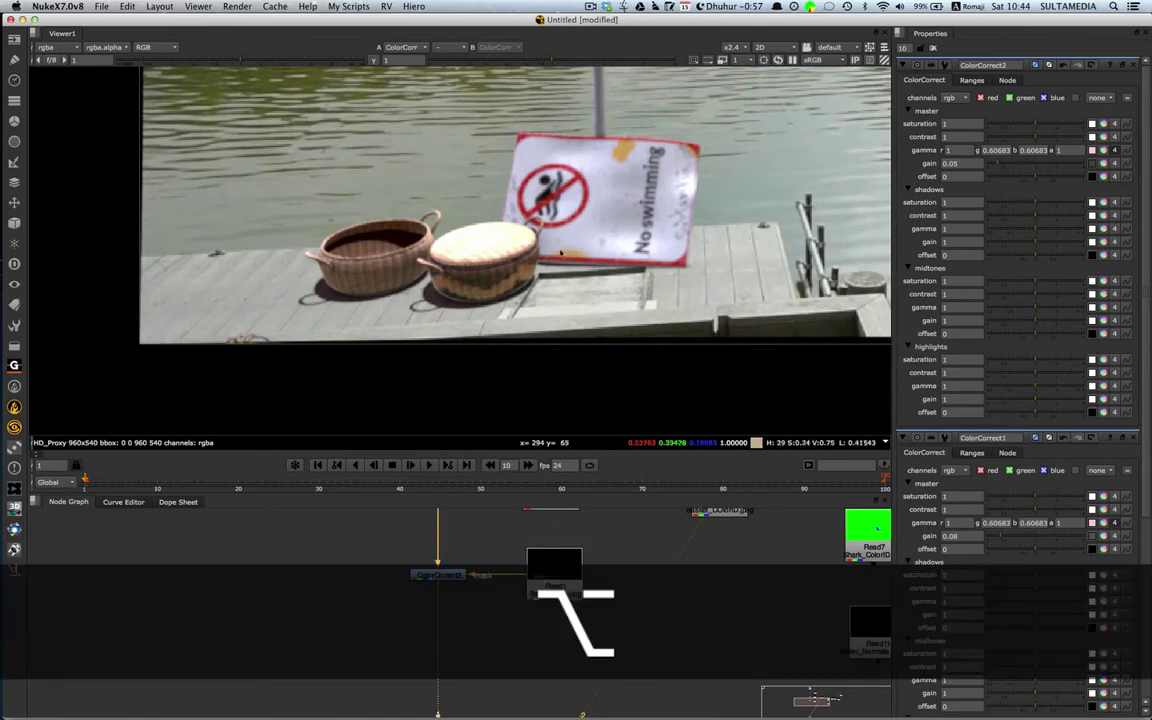
scroll(562, 265, "down", 3)
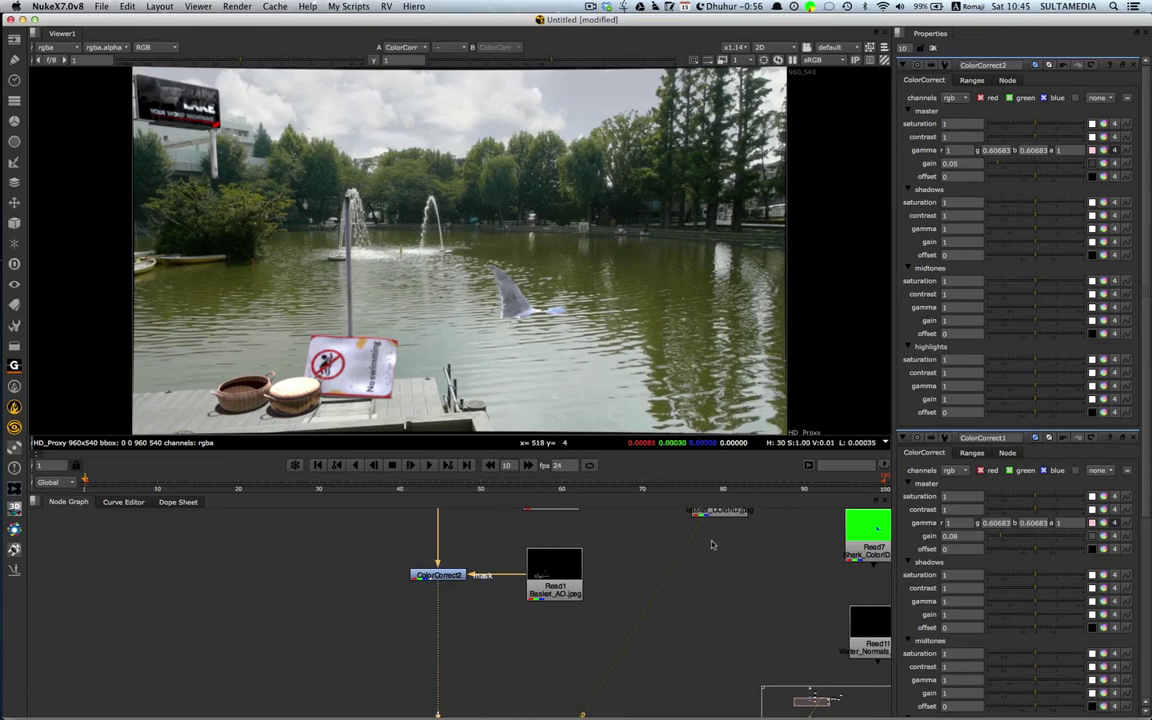
- Look over the remaining pass Read nodes in the node graph and examine the baskets and sign closely in the composite
mouse_move(711, 545)
left_mouse_down("alt")
mouse_move(582, 592)
mouse_move(389, 505)
mouse_move(570, 541)
left_mouse_up("alt")
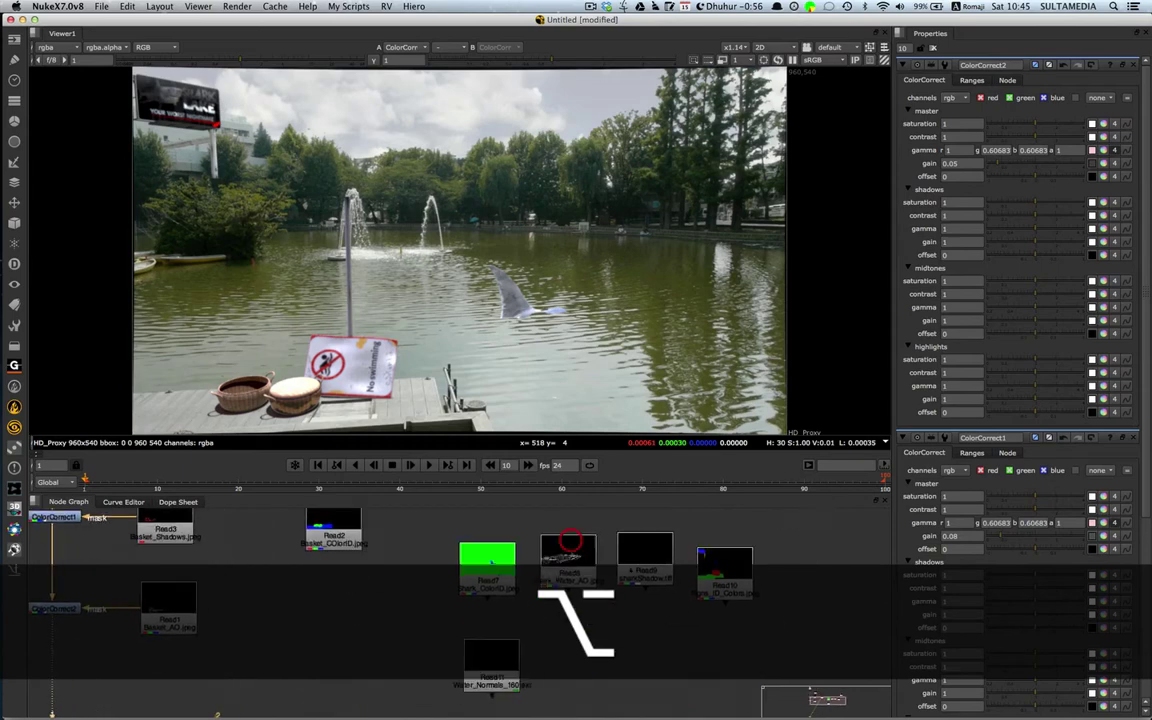
mouse_move(641, 574)
left_mouse_down()
mouse_move(629, 584)
mouse_move(646, 572)
left_mouse_up()
left_click_drag(646, 572, 715, 523, "alt")
left_click_drag(417, 545, 494, 629, "alt")
left_click_drag(298, 549, 551, 622, "alt")
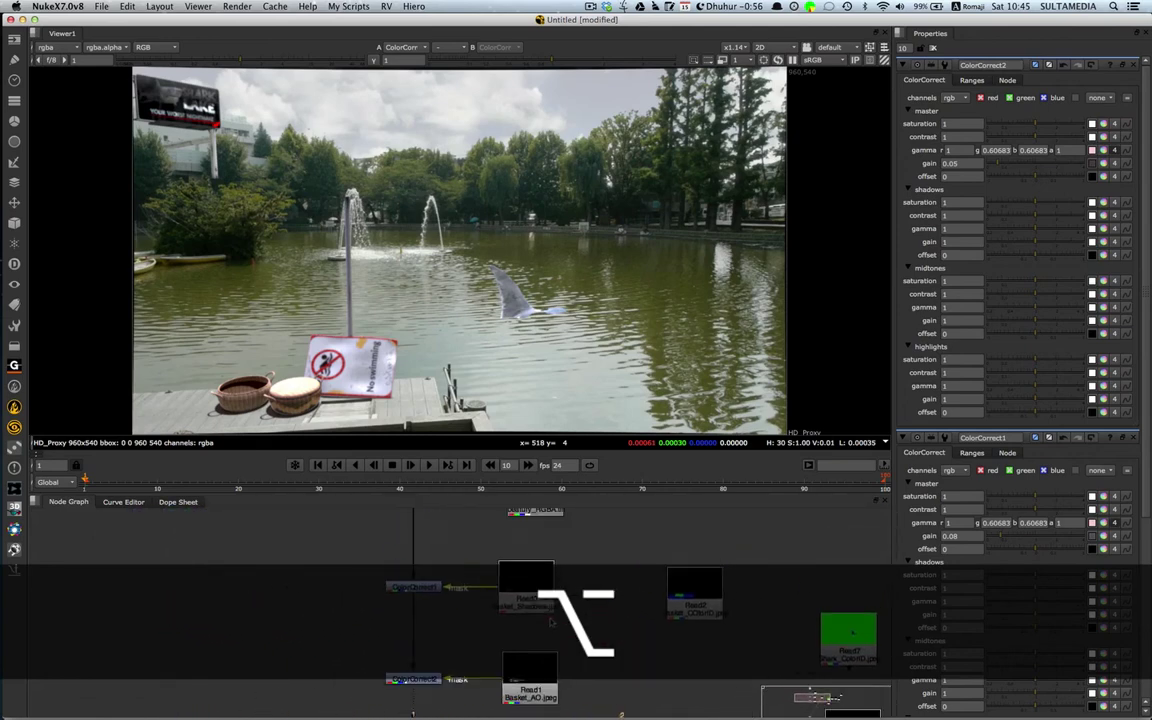
key("super+shift")
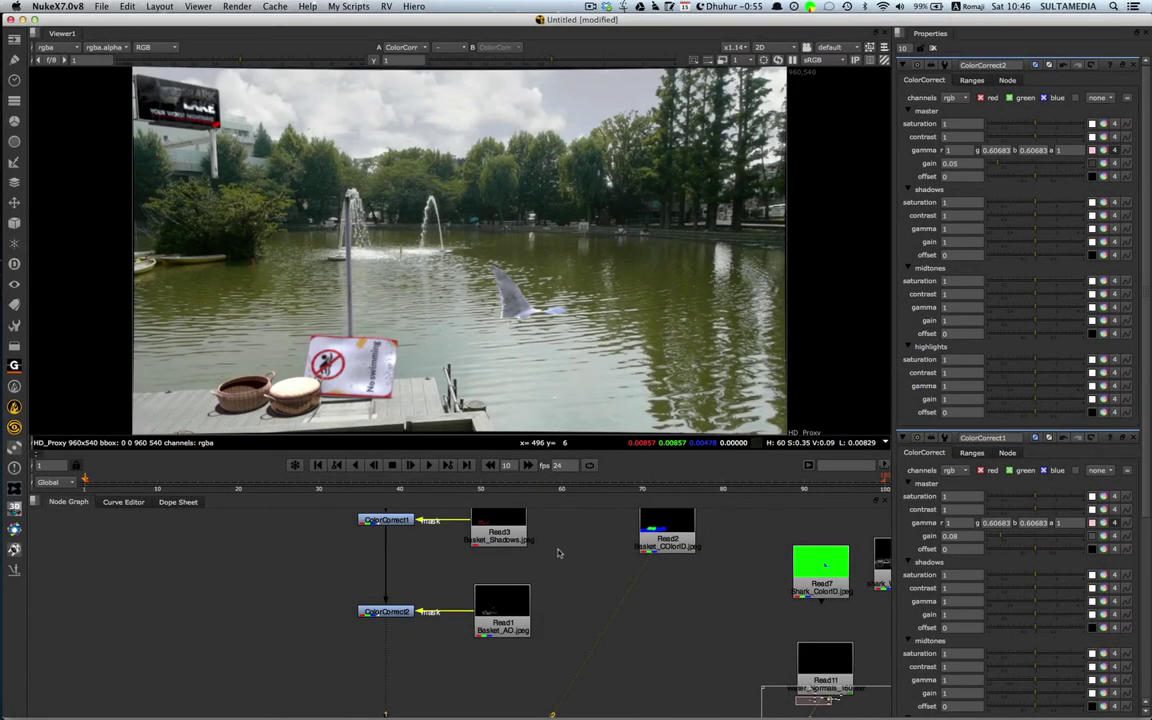
left_click_drag(581, 613, 645, 562, "alt")
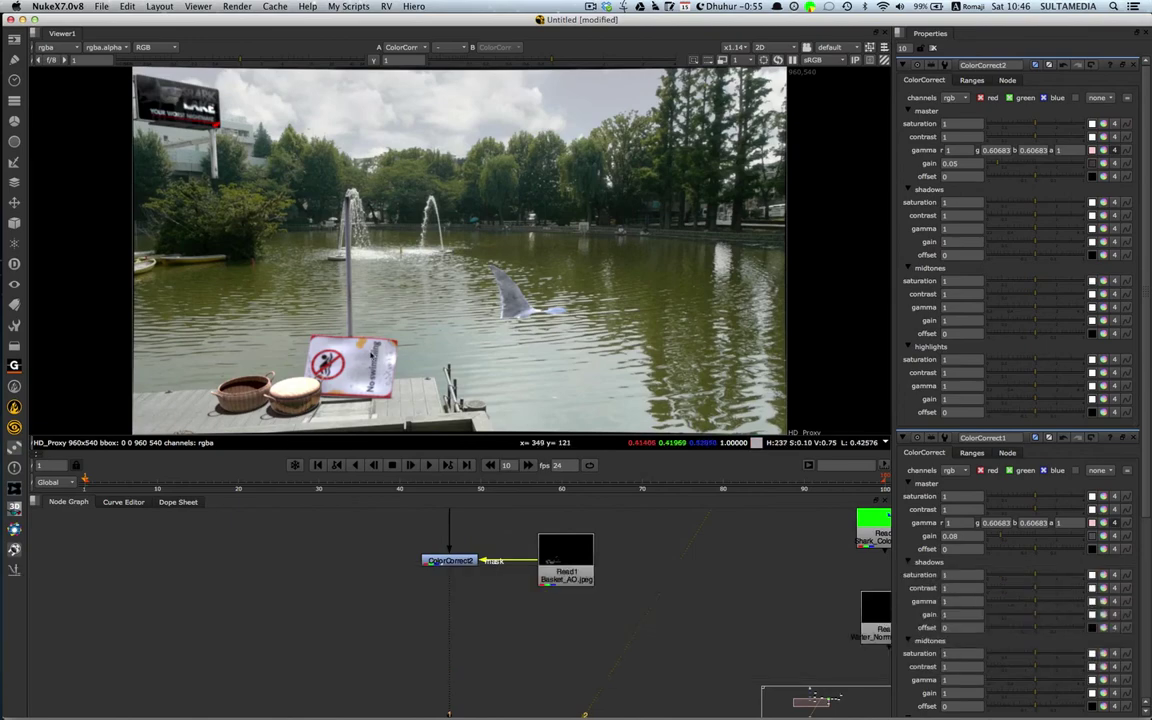
scroll(360, 348, "up", 8)
scroll(355, 345, "down", 9)
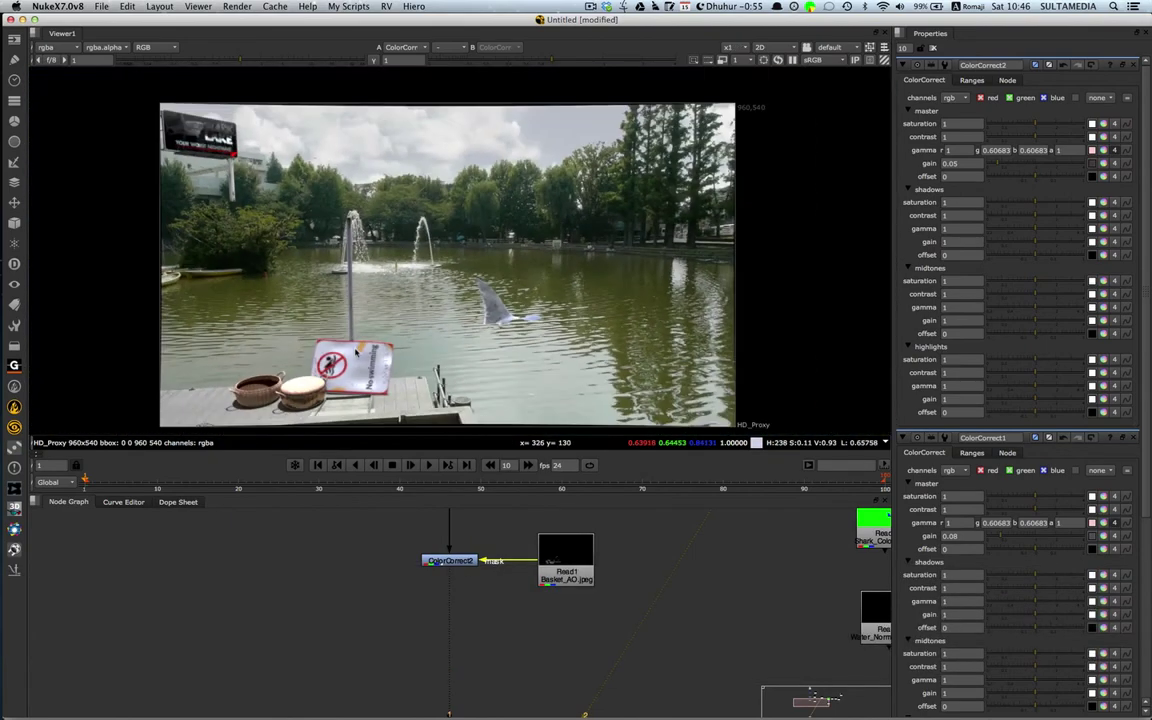
scroll(355, 351, "up", 4)
left_click_drag(325, 365, 588, 172, "alt")
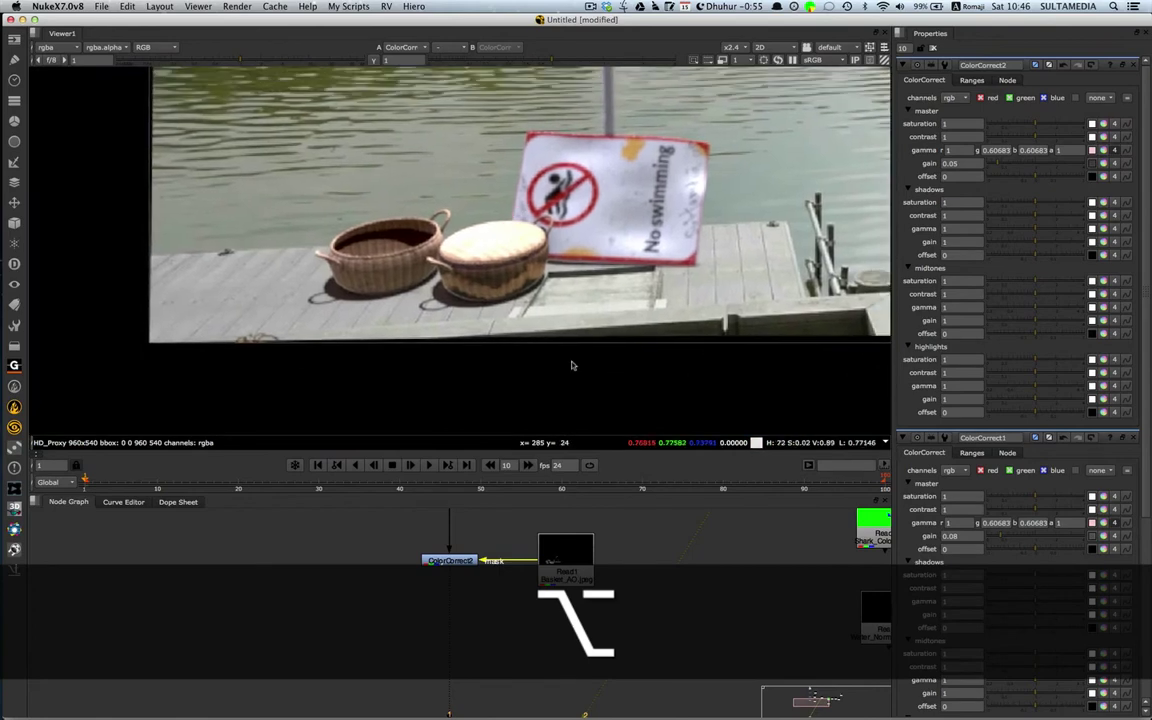
- Place the Basket_COlorID Read node just below Basket_AO, view it through Viewer input 2, and leave it selected
left_click_drag(590, 560, 519, 628, "alt")
left_click_drag(648, 563, 602, 604, "alt")
key("2")
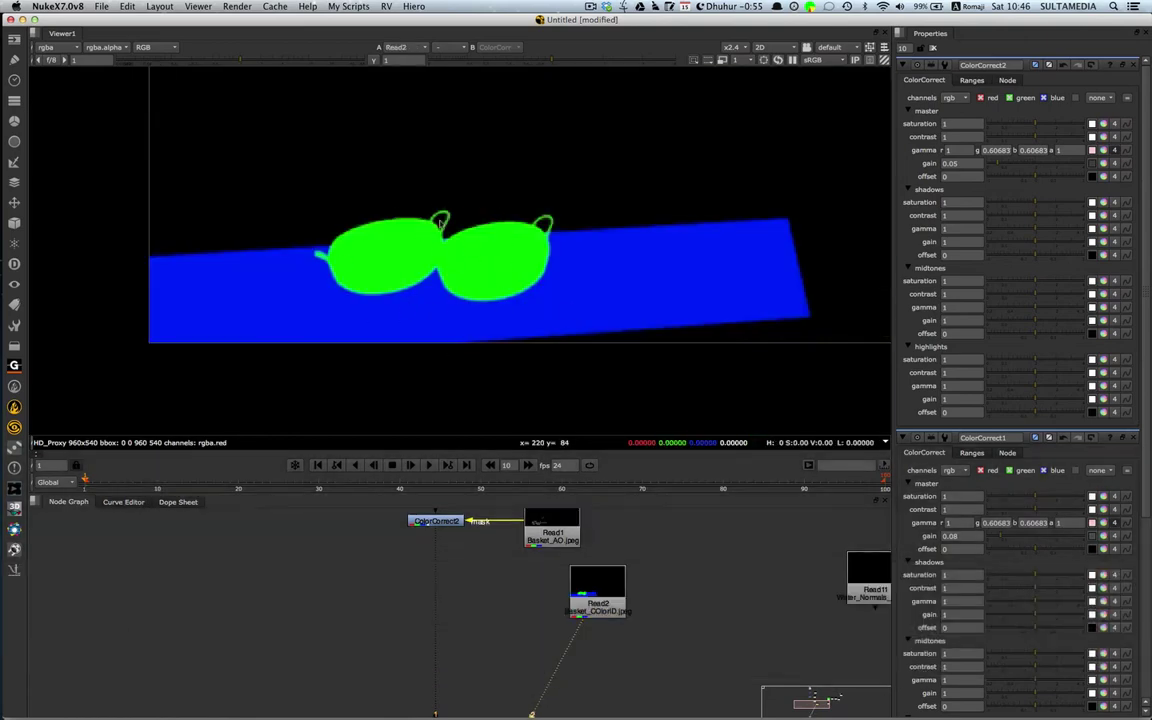
left_click_drag(540, 584, 580, 575, "alt")
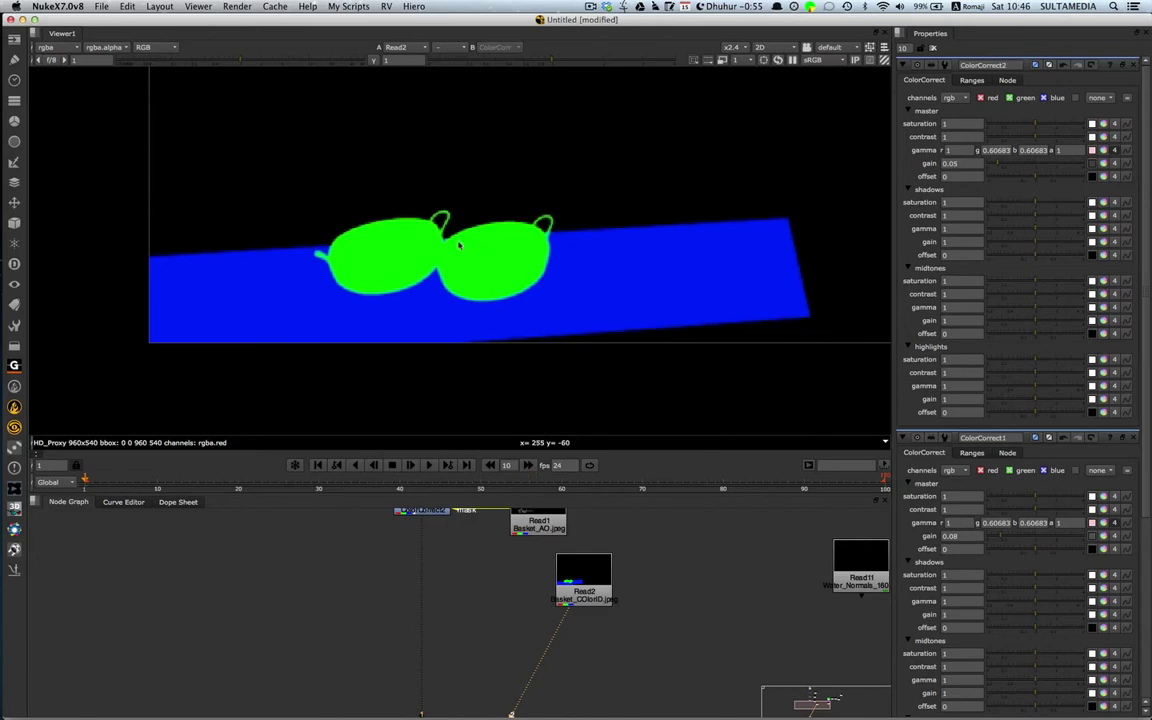
left_click_drag(504, 578, 575, 614, "alt")
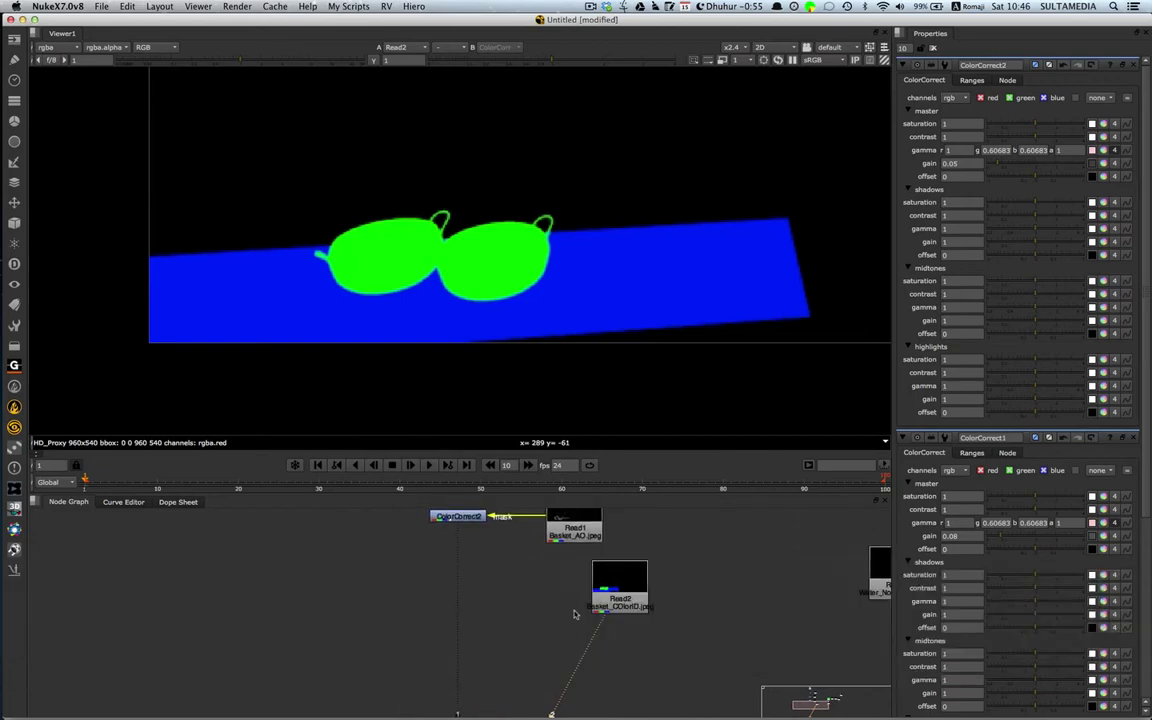
left_click(613, 601)
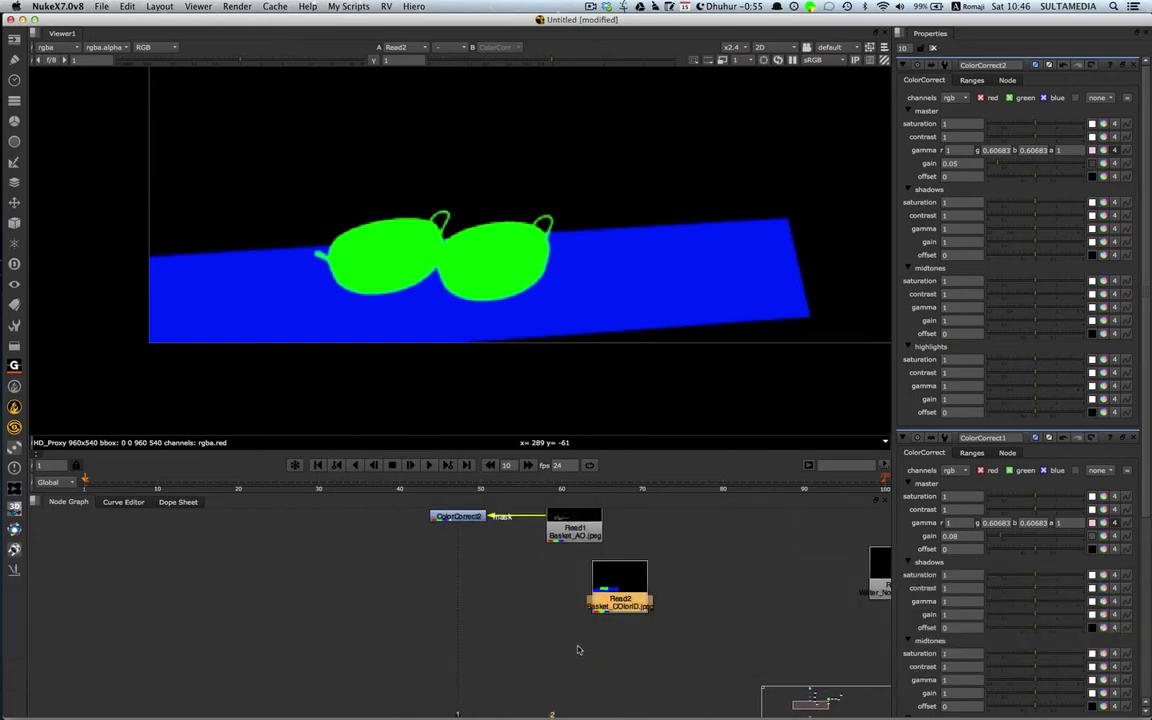
- Add a ShuffleCopy node to the main pipe below the AO-masked ColorCorrect and connect Basket_COlorID to its input 1
key("Tab")
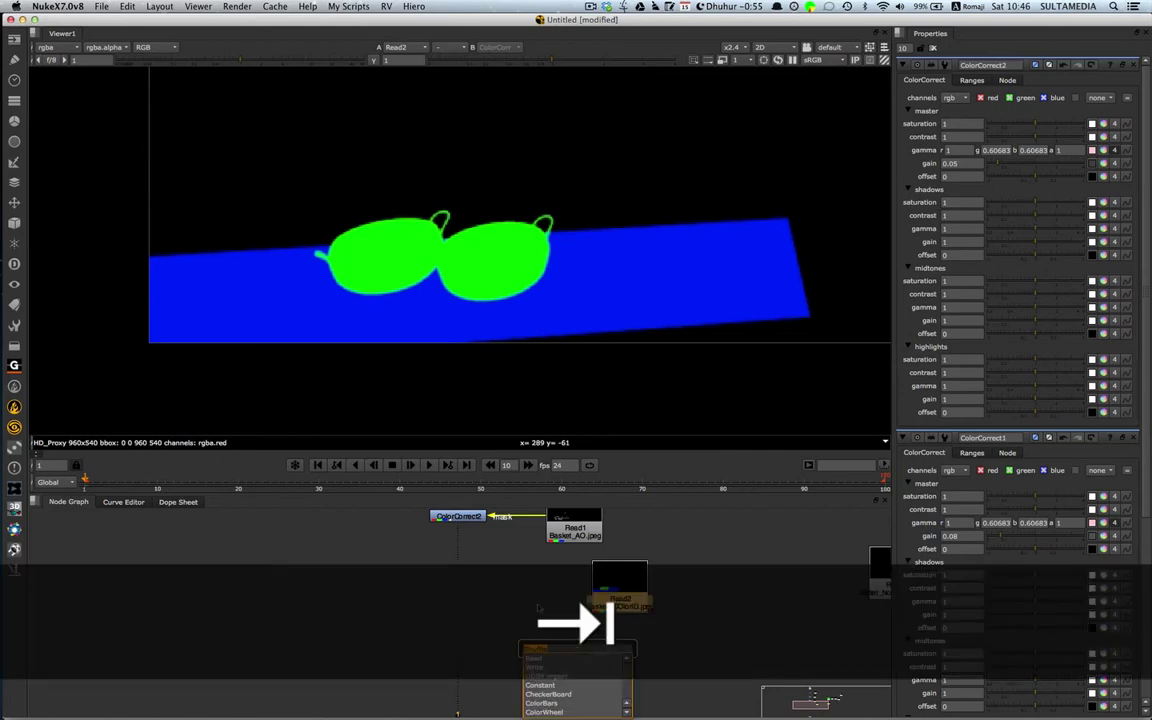
type("shu")
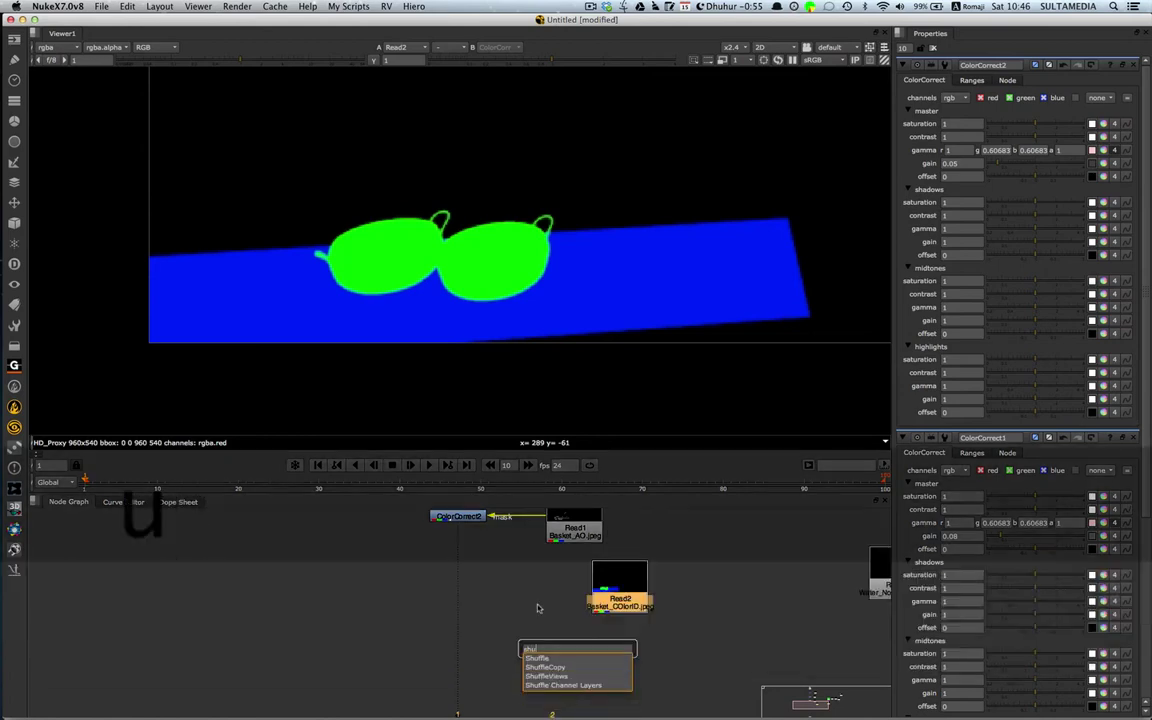
key("Down")
key("Return")
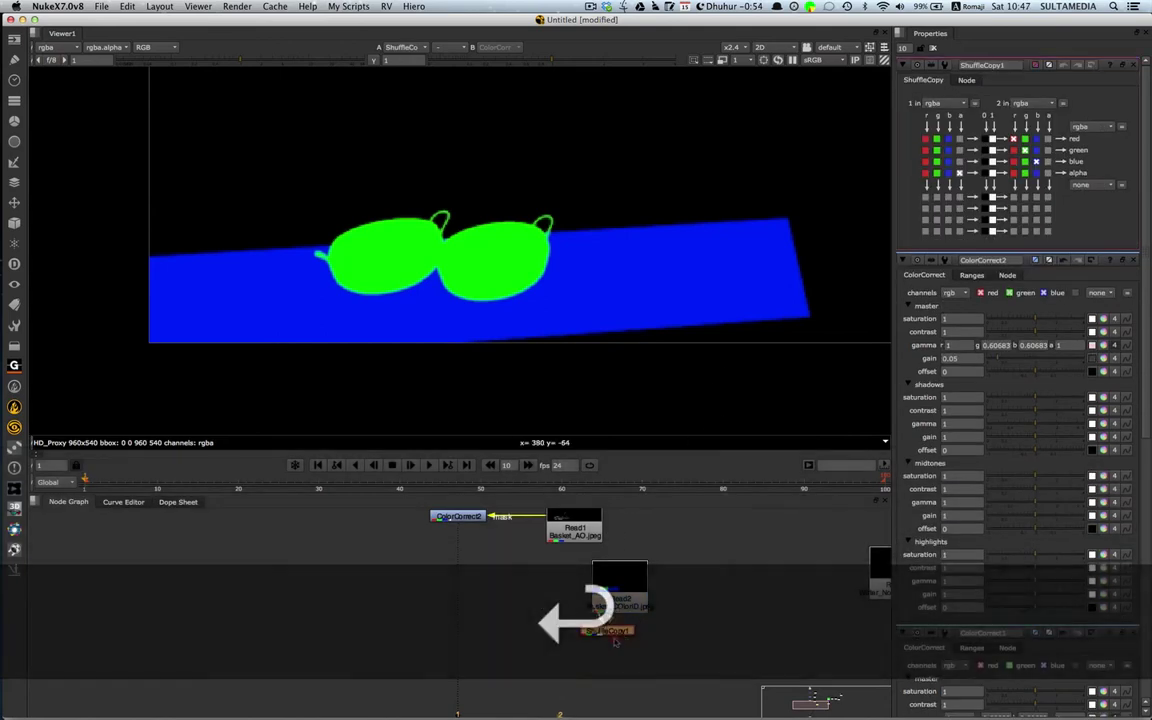
key("super+shift+x")
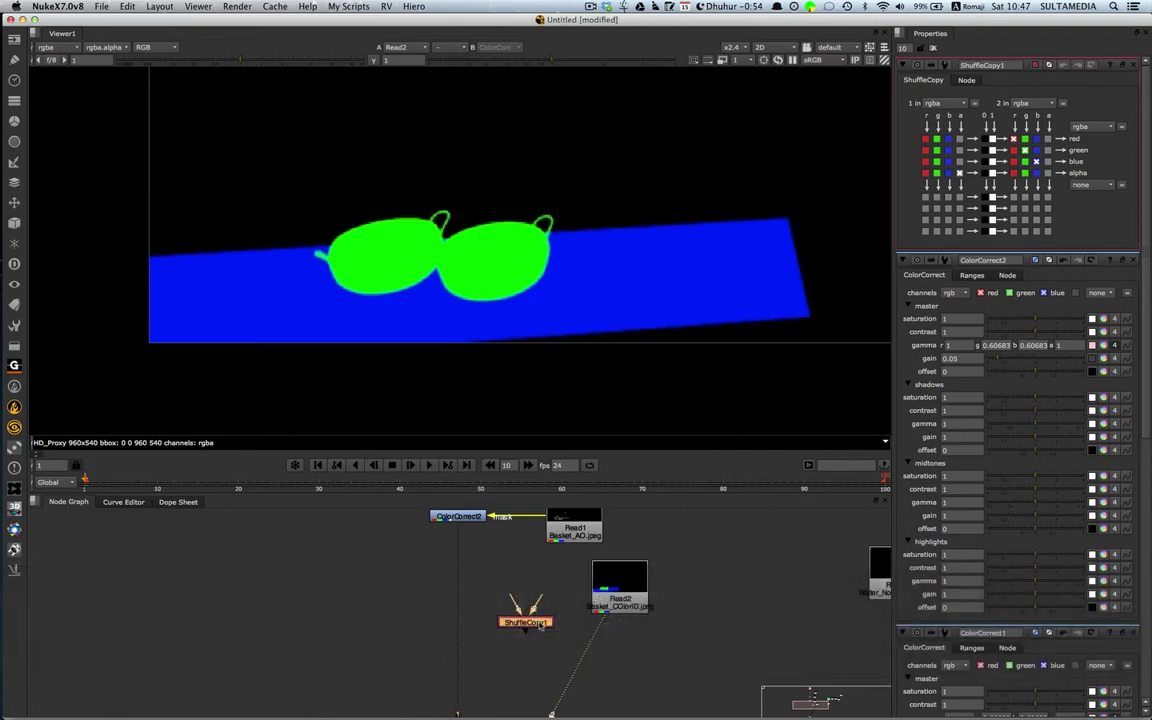
left_click_drag(540, 626, 473, 621)
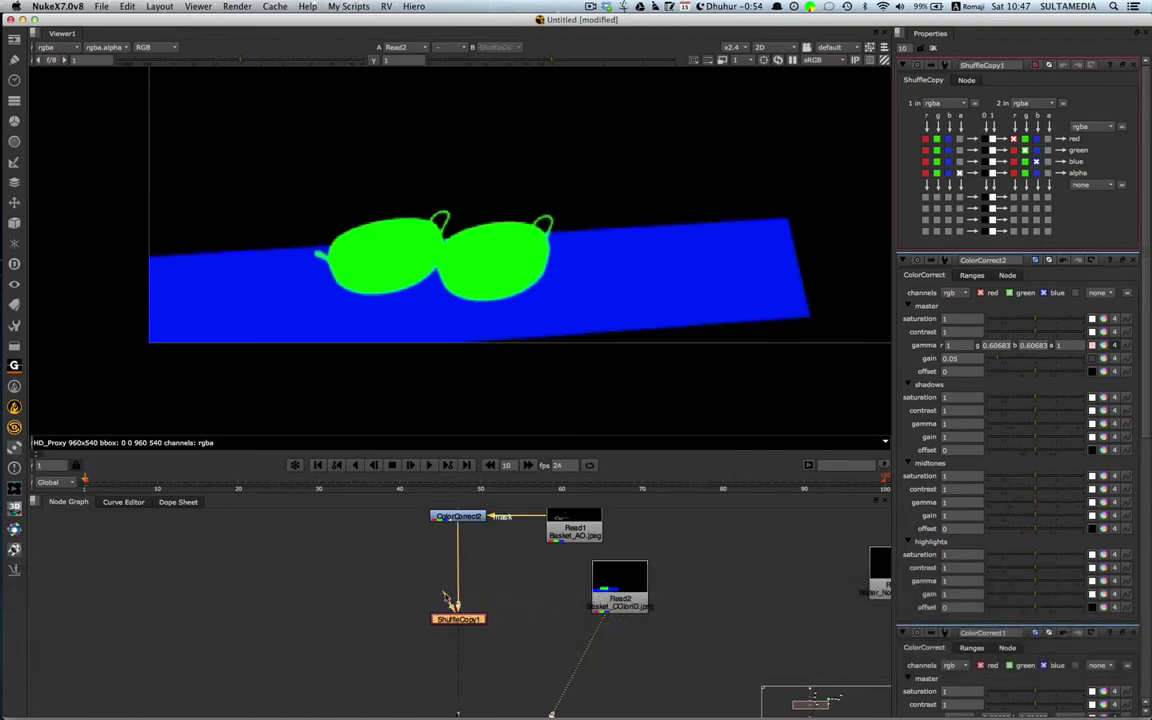
left_click_drag(416, 588, 584, 620)
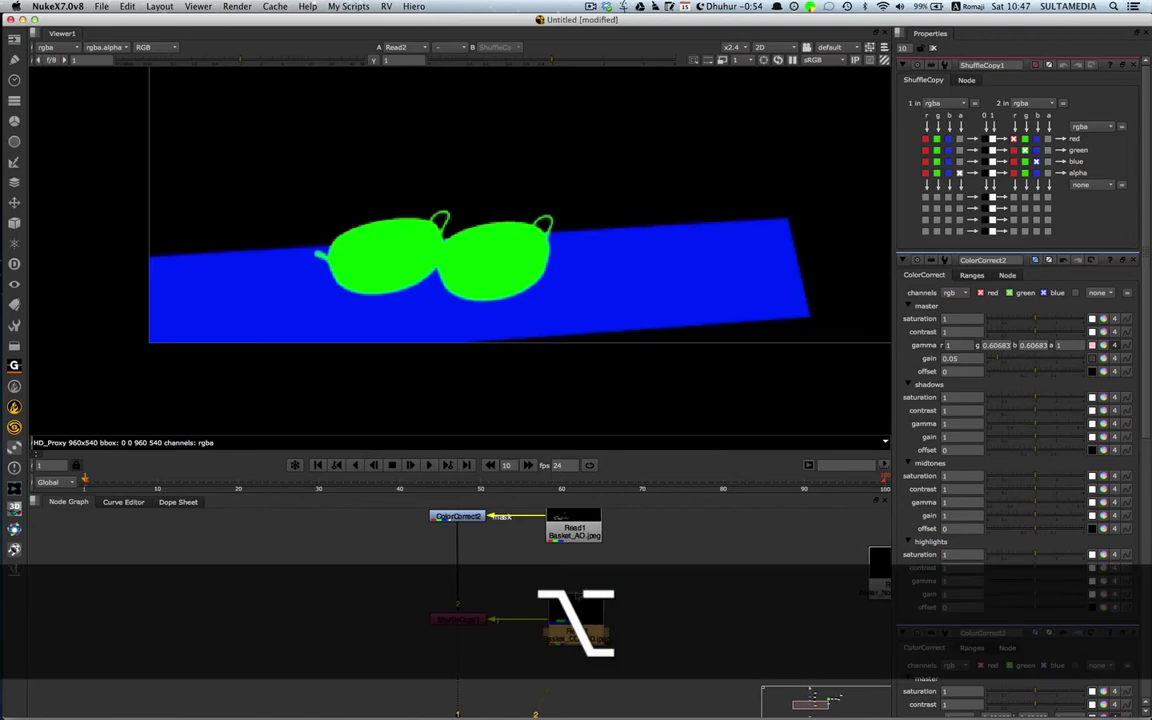
left_click_drag(570, 592, 562, 610, "alt")
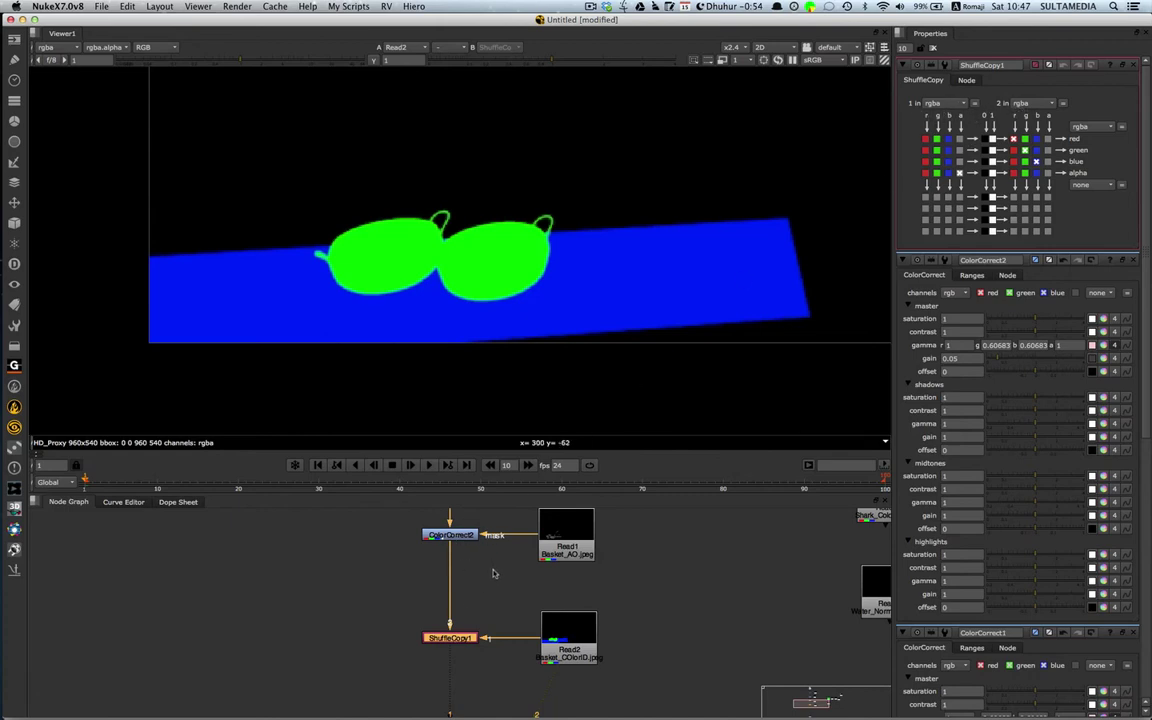
- Enlarge the node graph area and examine the chain of masked nodes down to the ShuffleCopy
key("f")
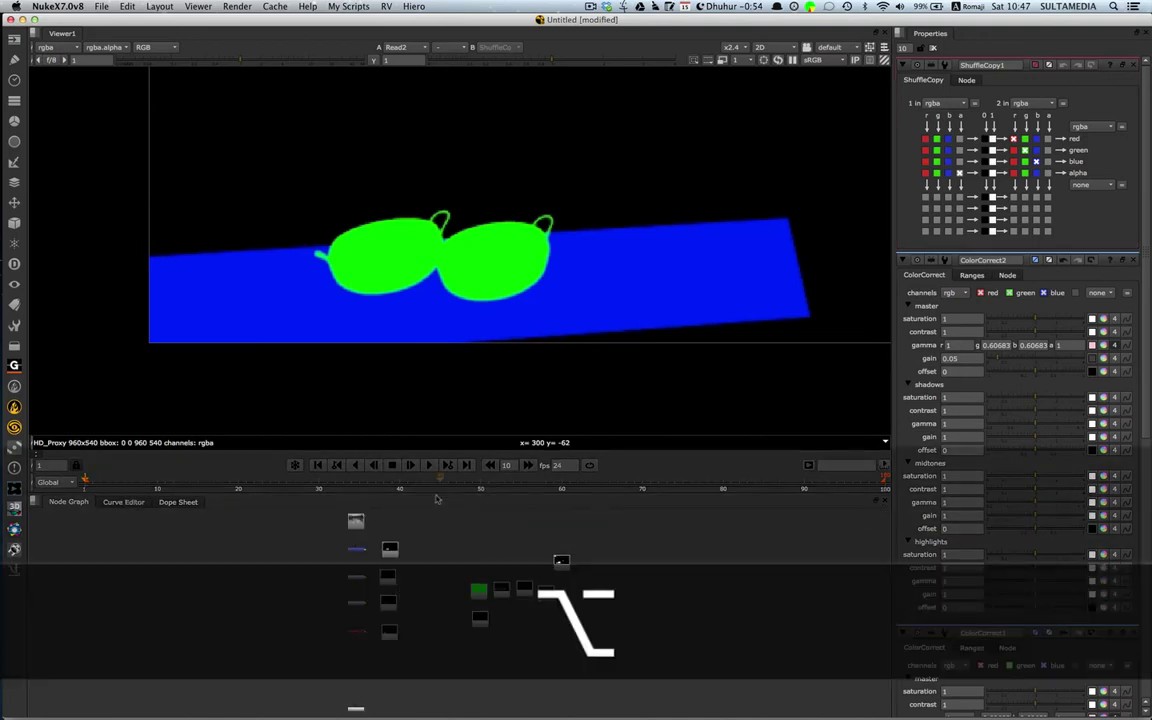
left_click_drag(435, 498, 474, 409)
key("f")
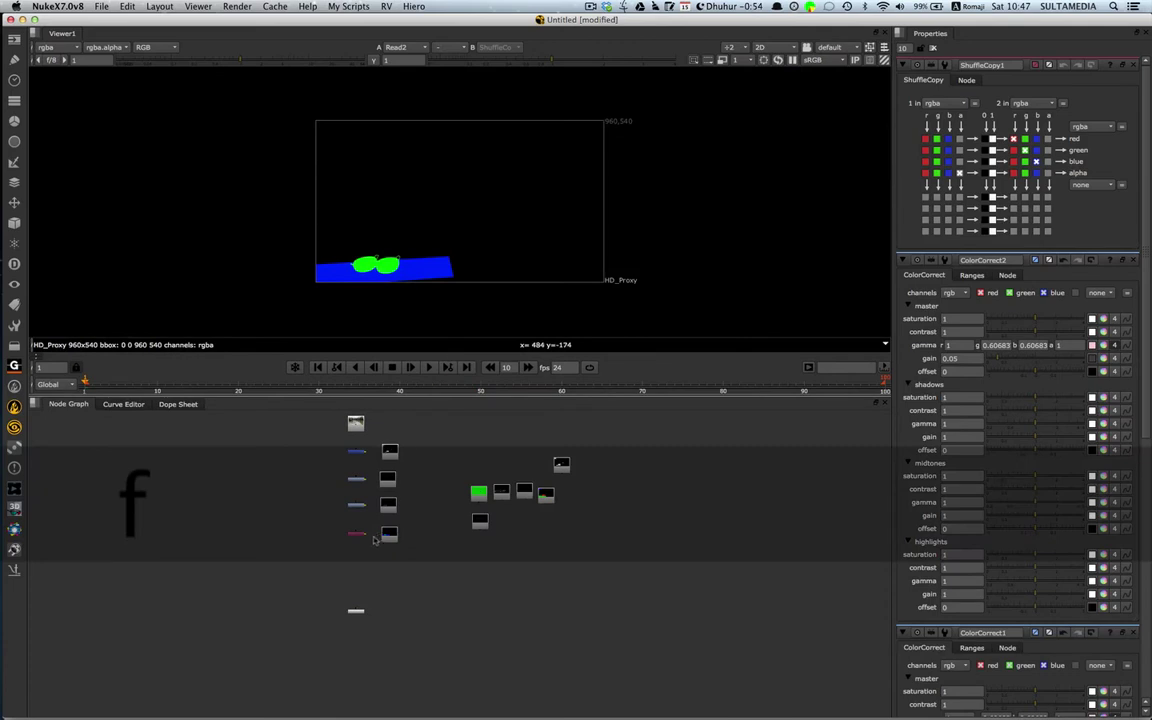
scroll(374, 536, "up", 7)
scroll(383, 529, "down", 1)
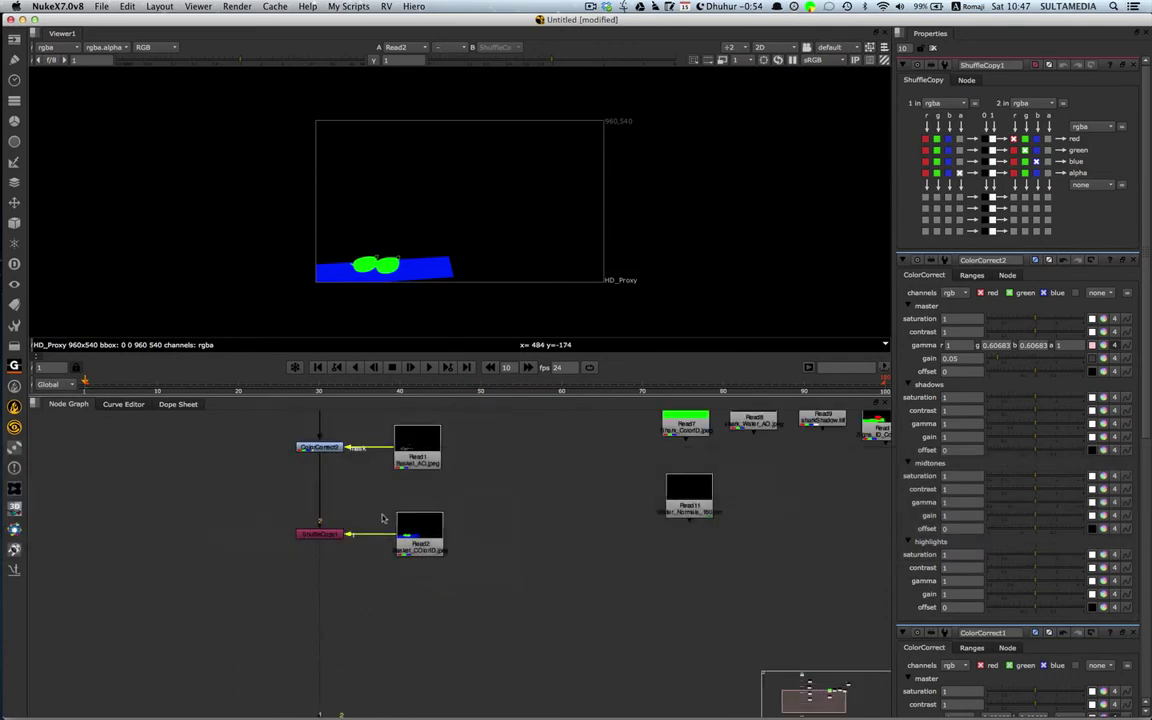
left_click_drag(409, 515, 428, 663, "alt")
left_click_drag(350, 511, 418, 494, "alt")
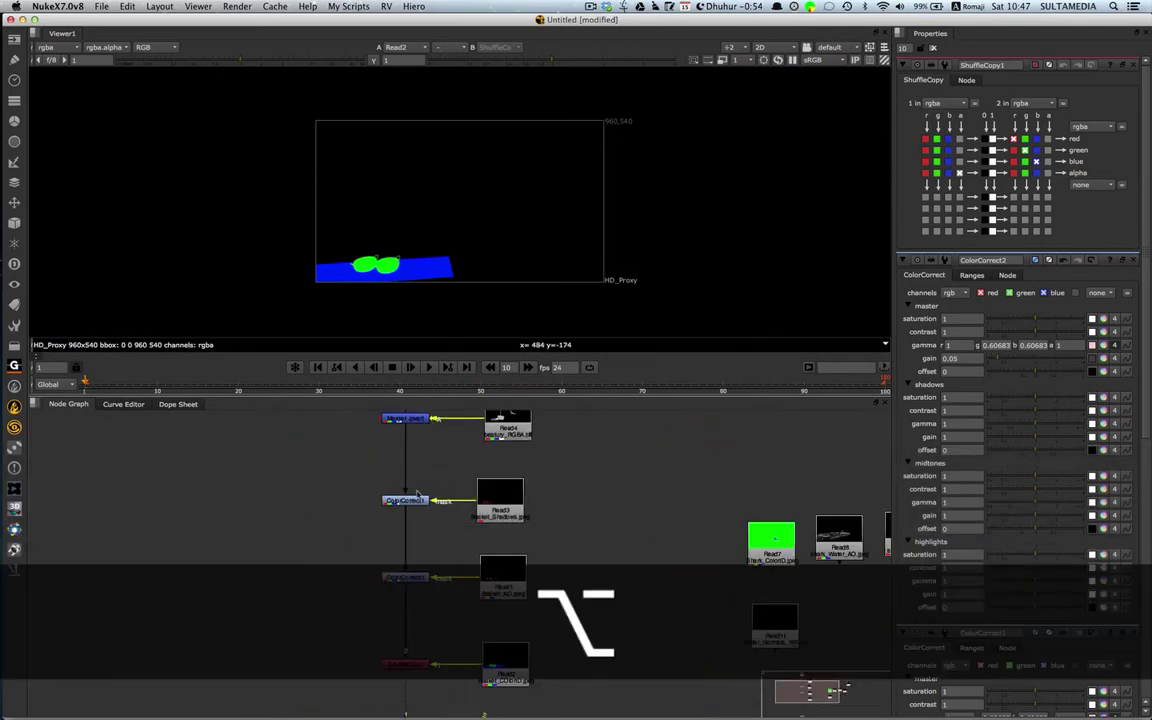
left_click_drag(407, 628, 417, 536, "alt")
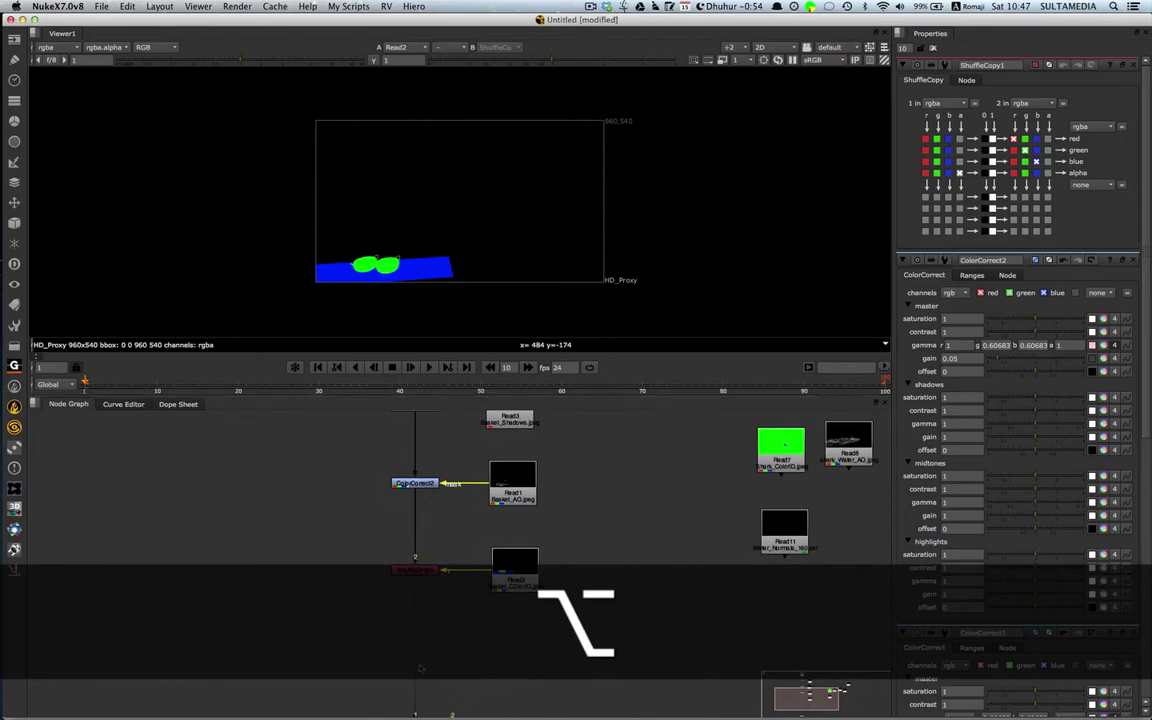
left_click_drag(420, 668, 414, 634, "alt")
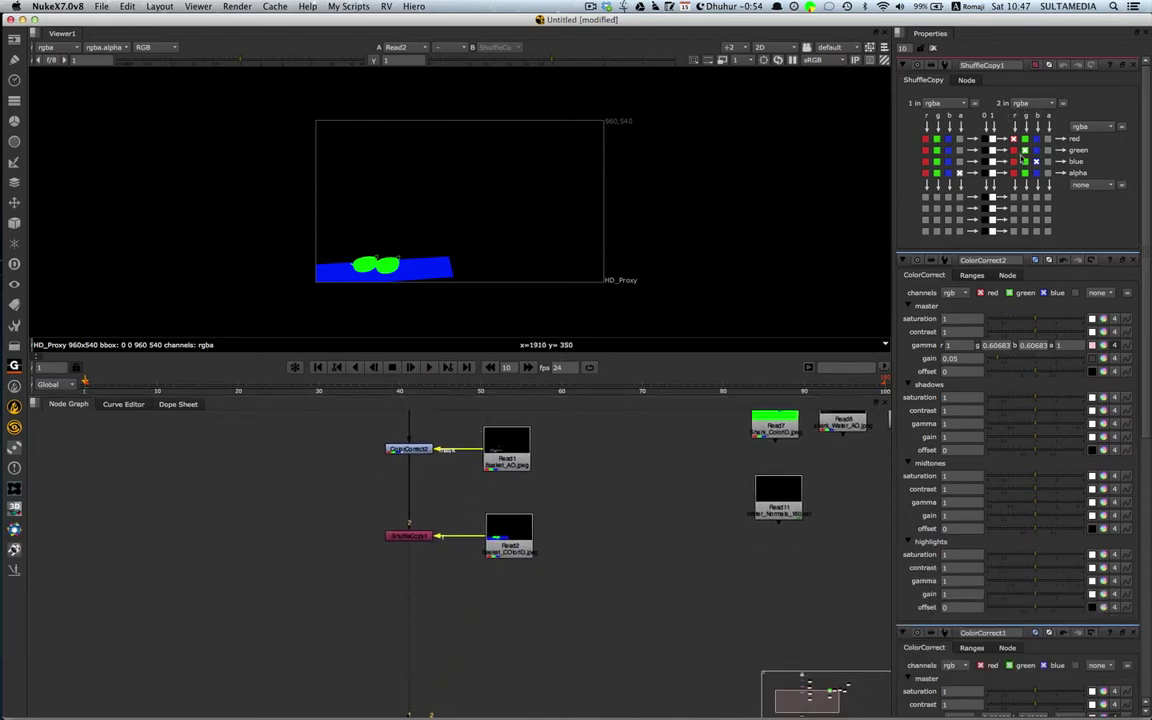
- Set the ShuffleCopy's alpha output to input 2's alpha and nudge the Basket_COlorID Read node into place
left_click(1048, 173)
left_click_drag(508, 535, 511, 536)
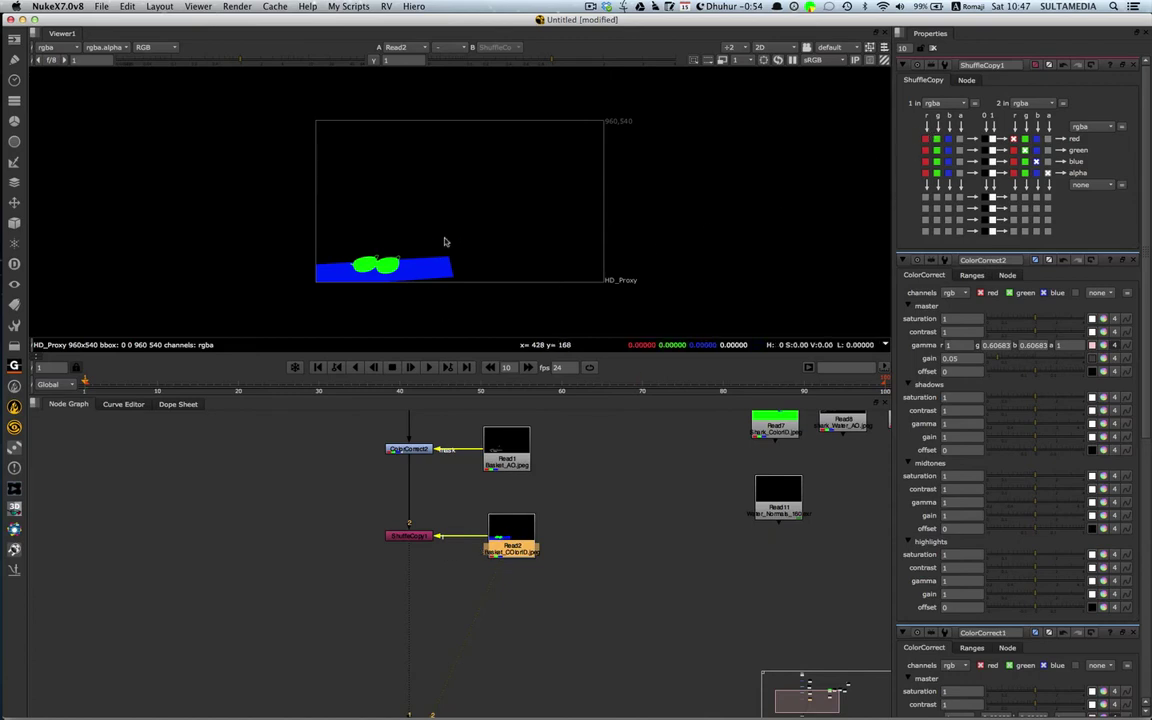
- Inspect the green channel of the Basket_COlorID pass around the baskets up close and restore the RGB display
key("g")
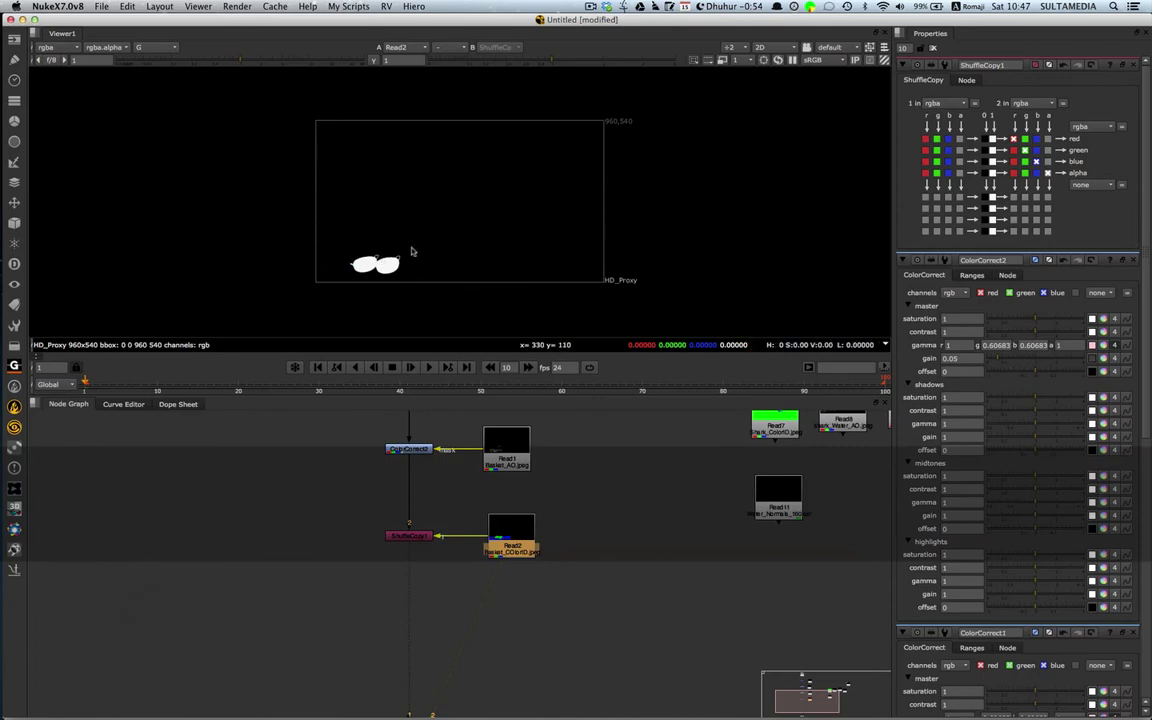
key("alt")
middle_click_drag(414, 245, 425, 262, "alt")
left_click_drag(435, 270, 541, 180, "alt")
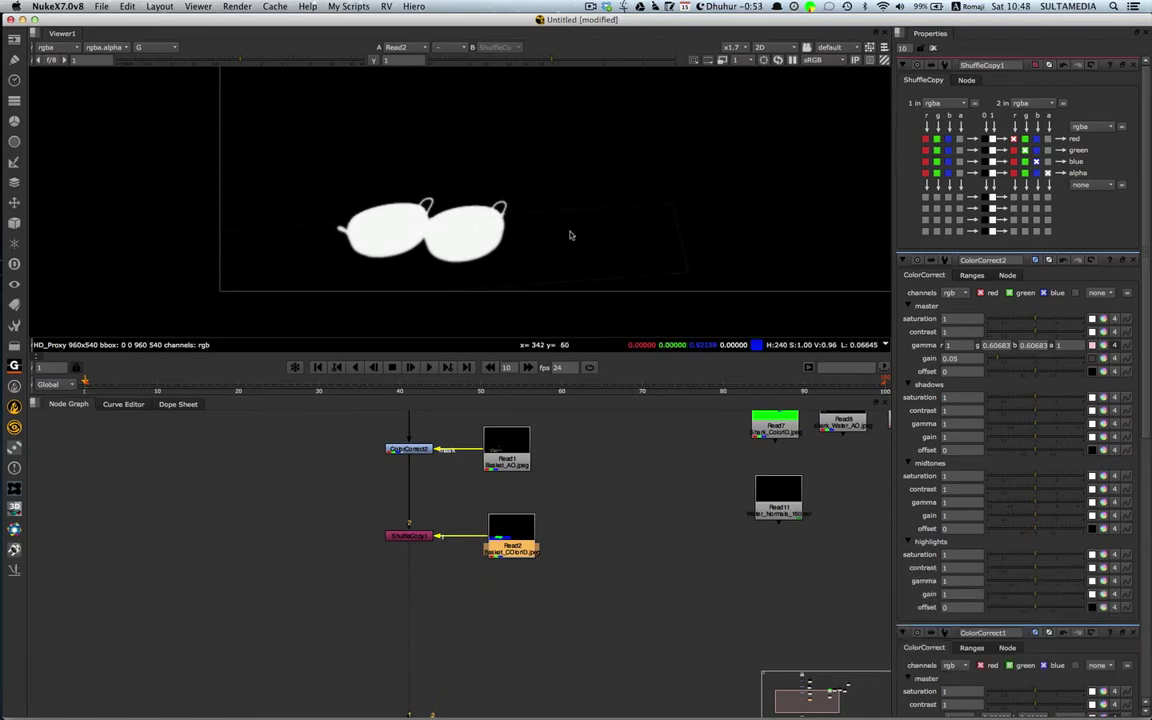
key("a")
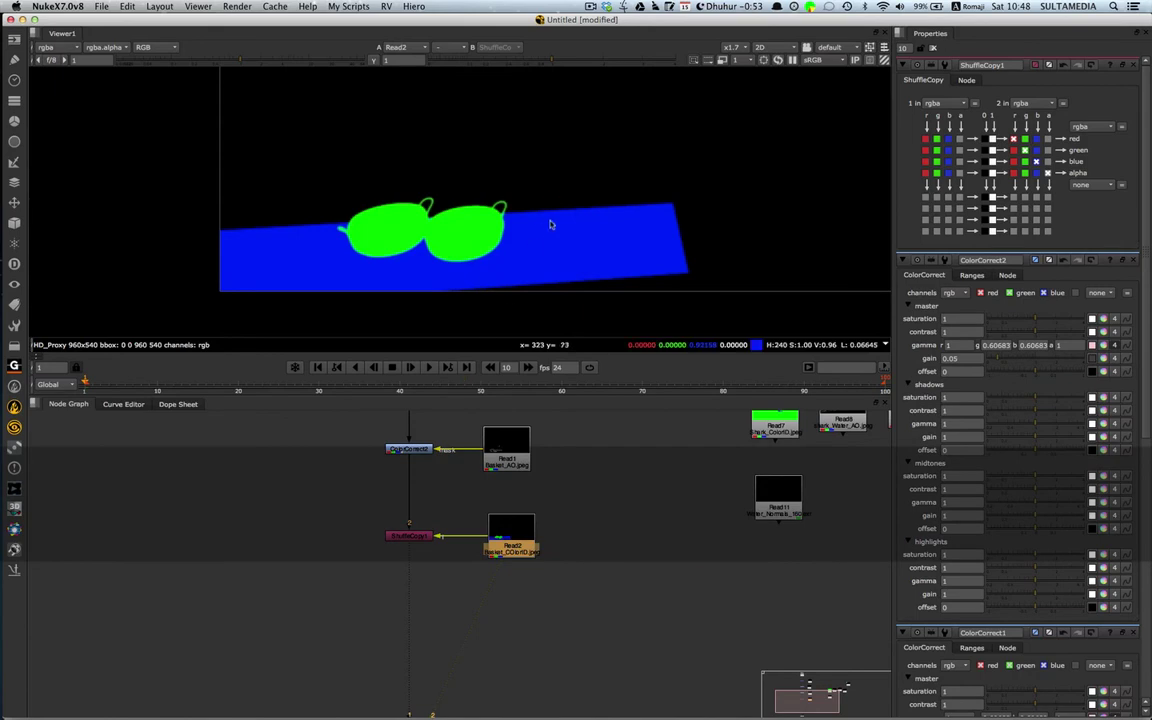
- View the ShuffleCopy result and create a new layer named baksetCOlorID with rgba channels as its second output
key("1")
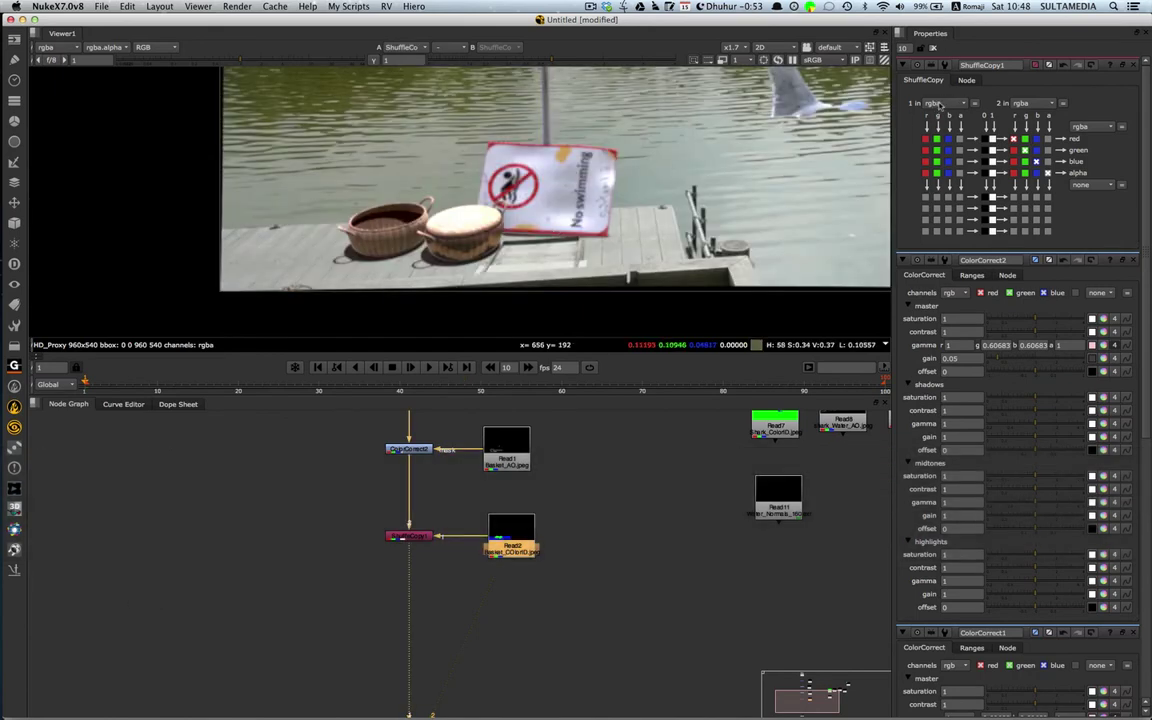
left_click(935, 104)
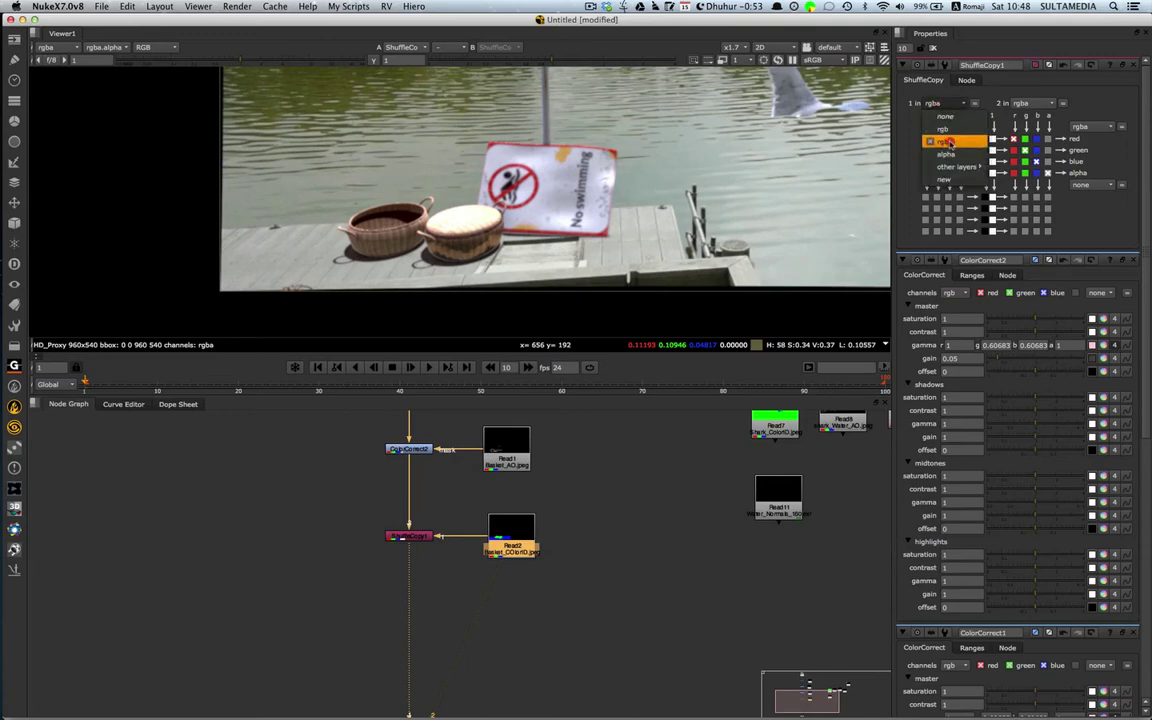
left_click(950, 142)
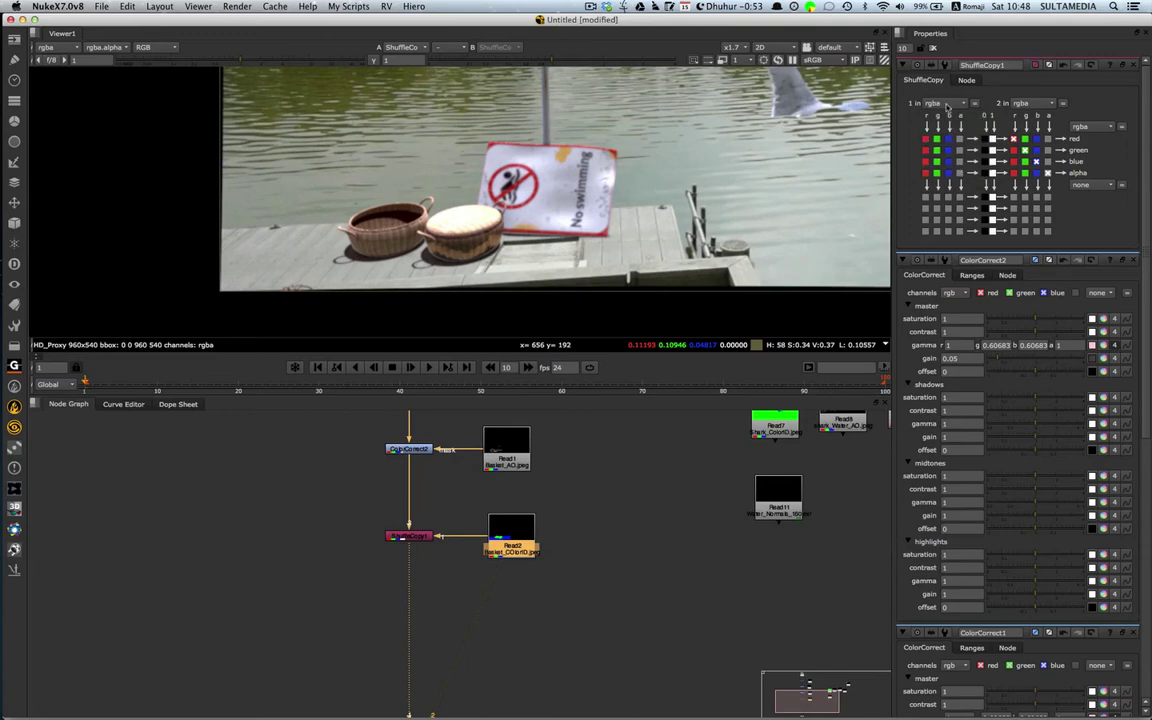
left_click(1093, 188)
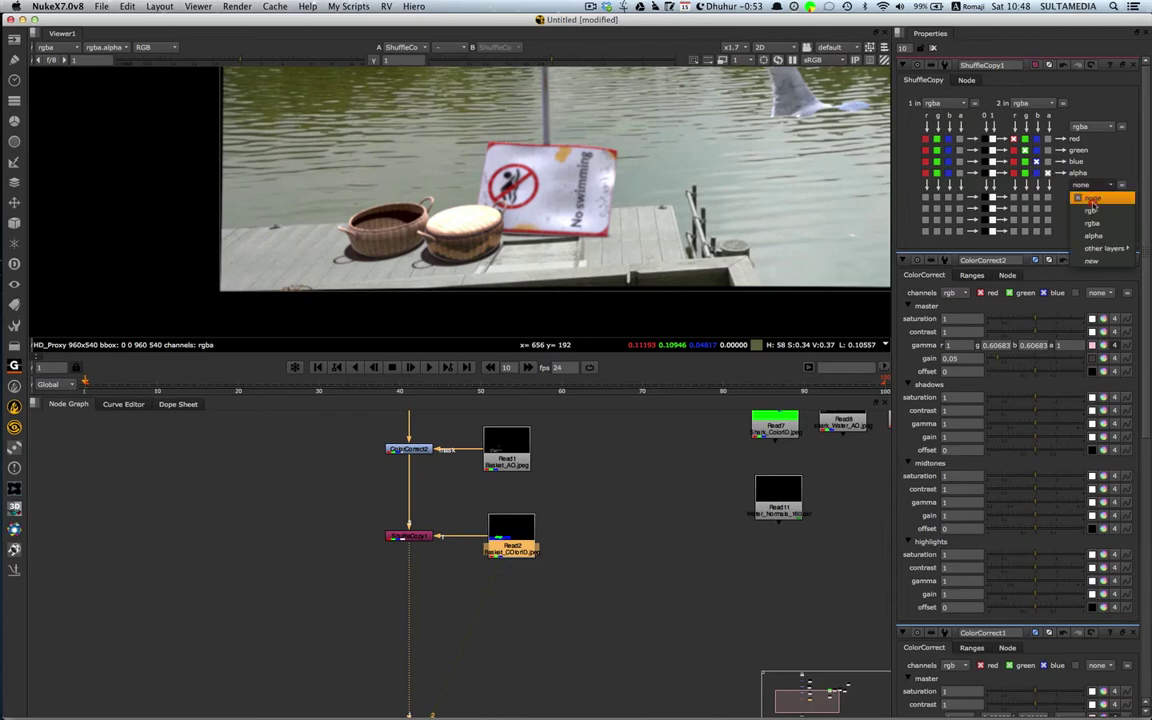
left_click(1101, 262)
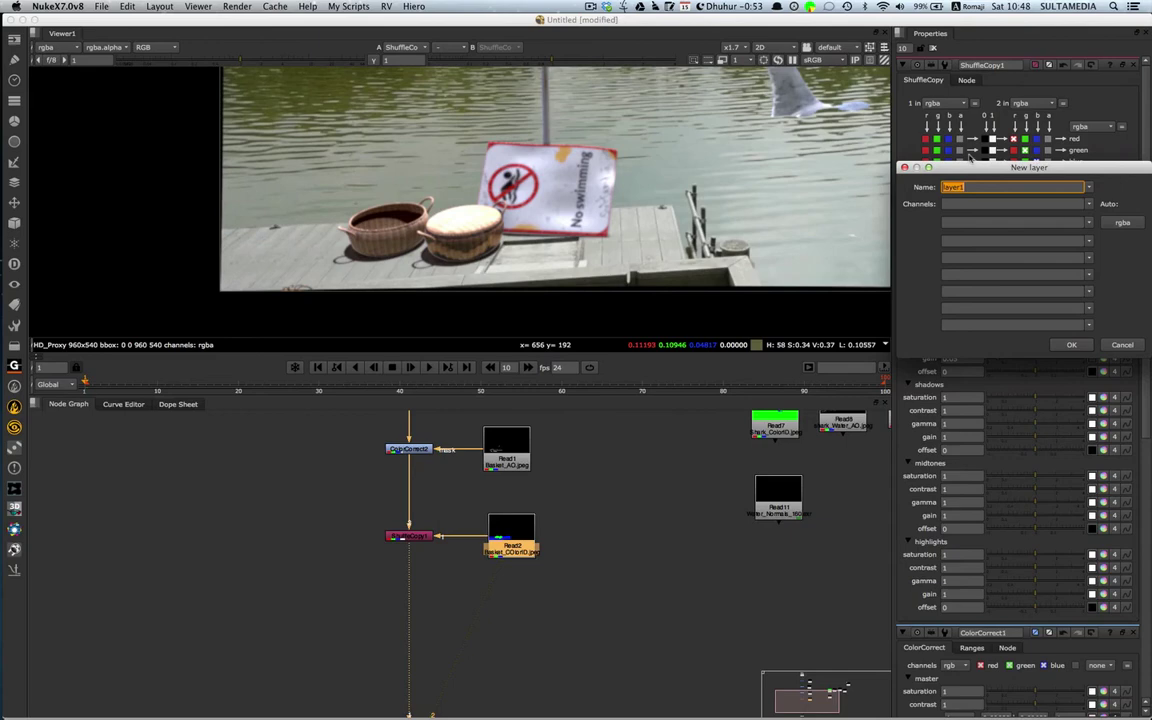
type("basket")
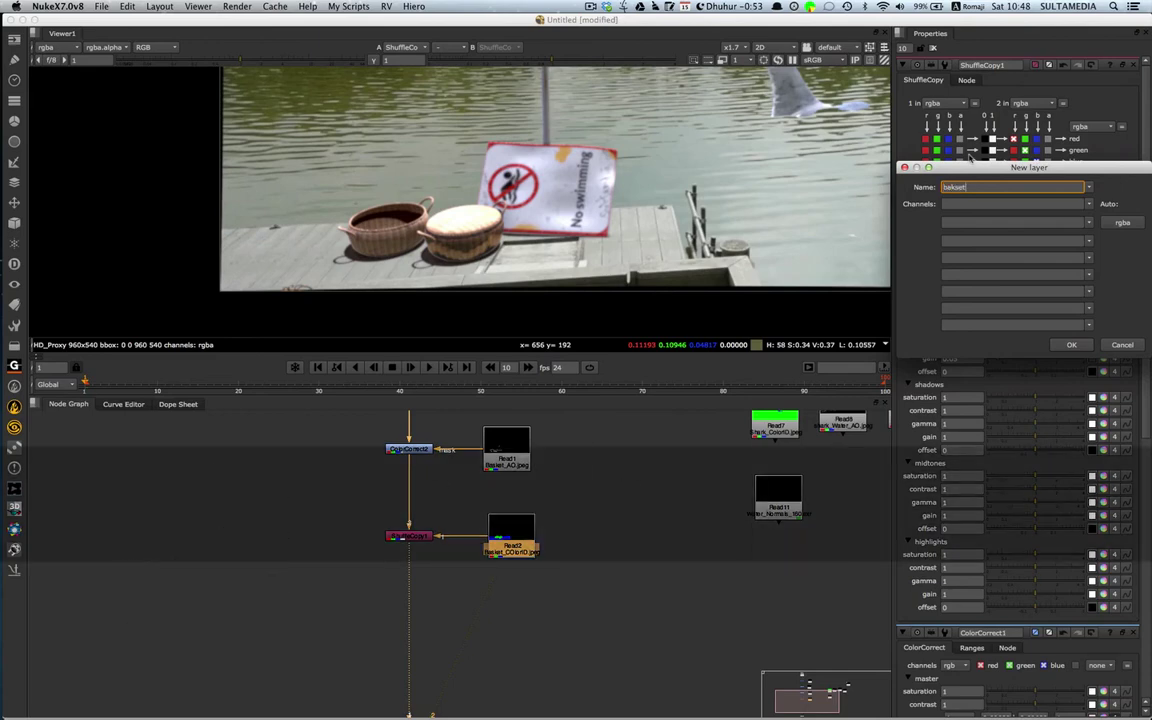
type("Color")
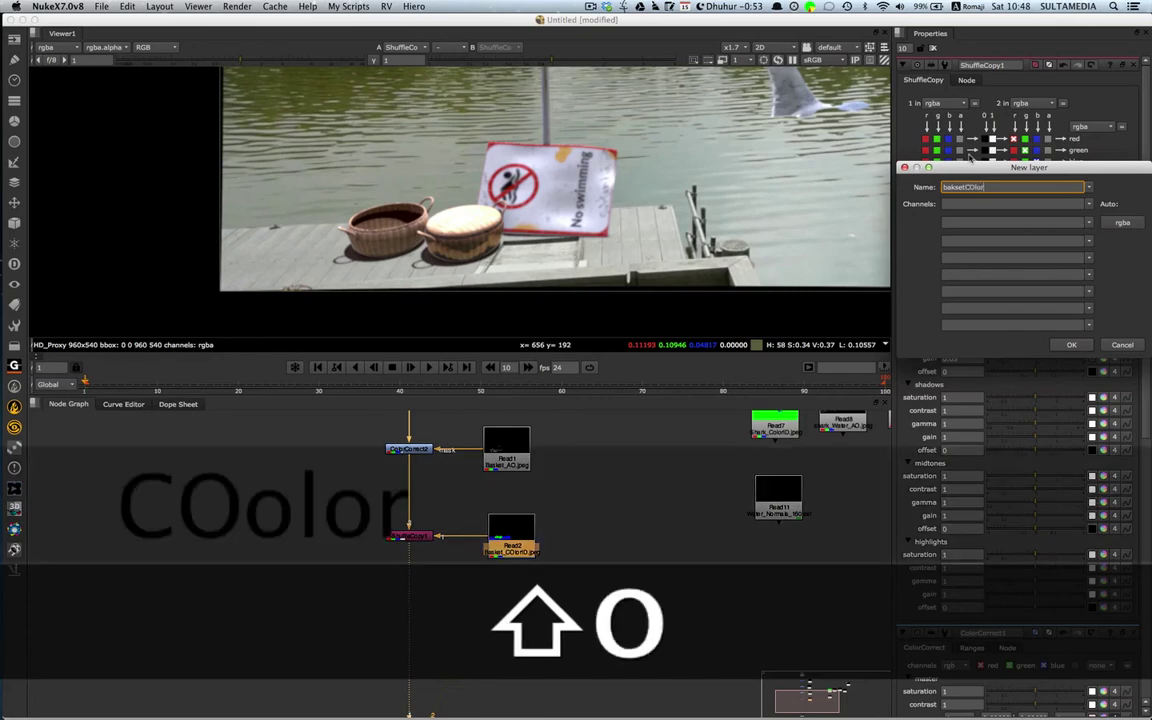
type("ID")
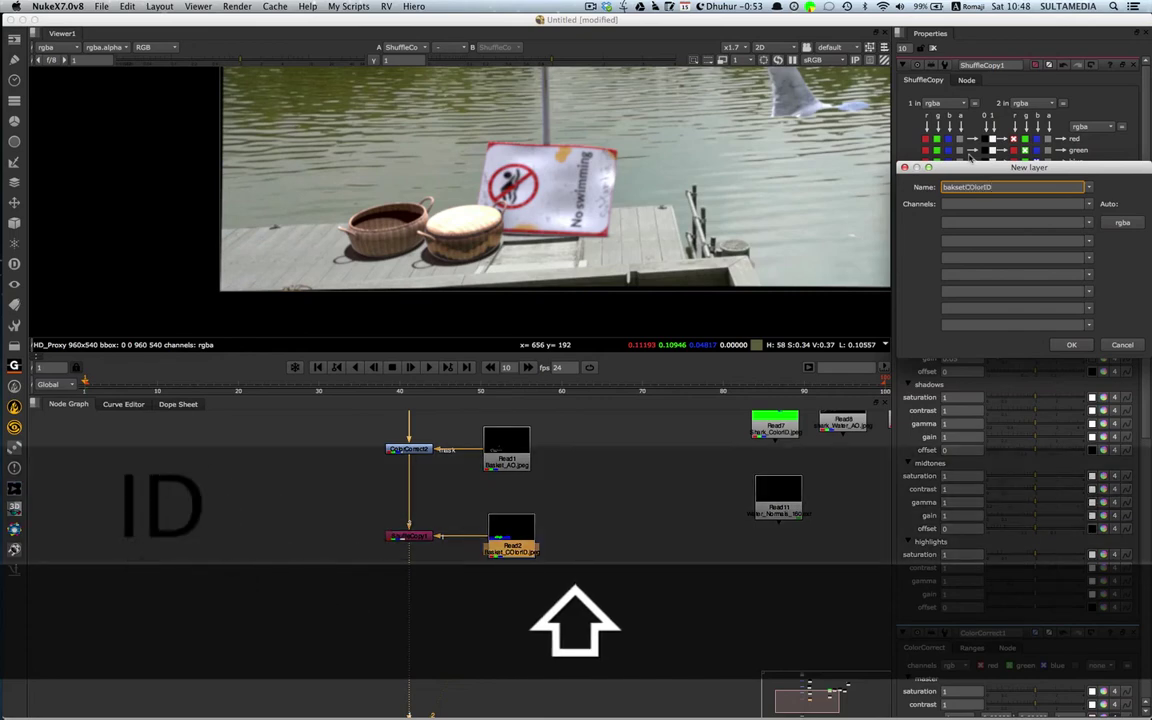
left_click(1120, 225)
left_click(1072, 344)
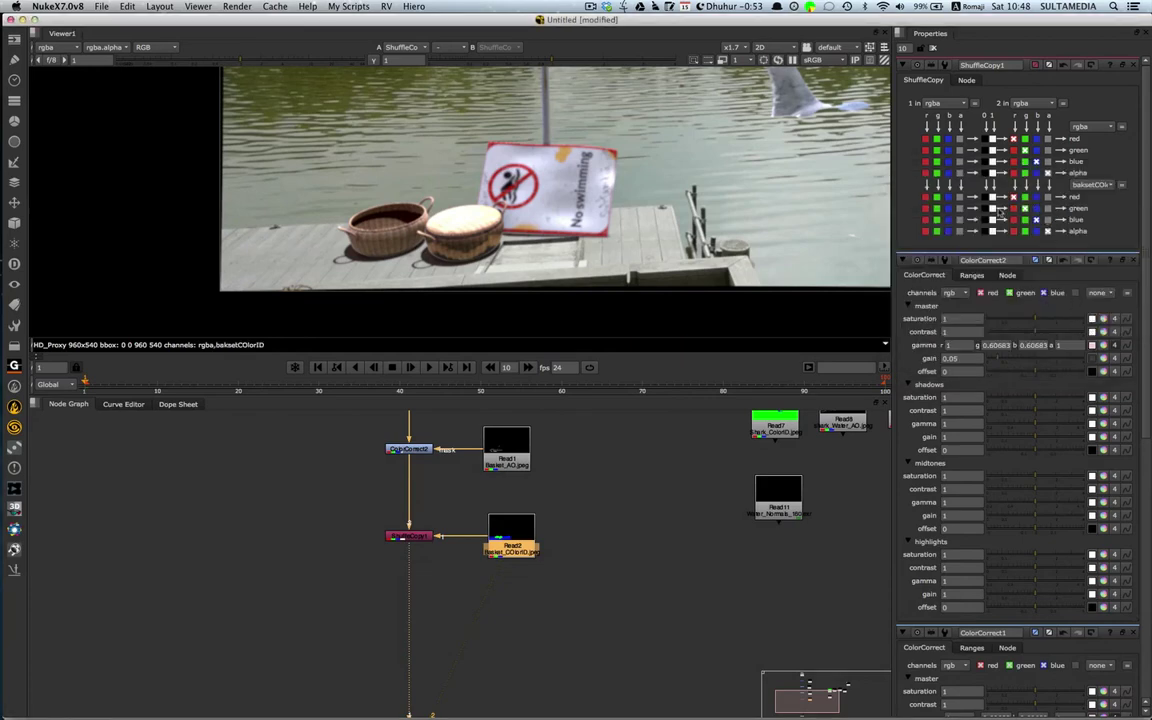
- Map input 1's red, green, blue and alpha to the matching channels of the baksetCOlorID layer
left_click(925, 197)
left_click(936, 208)
left_click(948, 219)
left_click(959, 231)
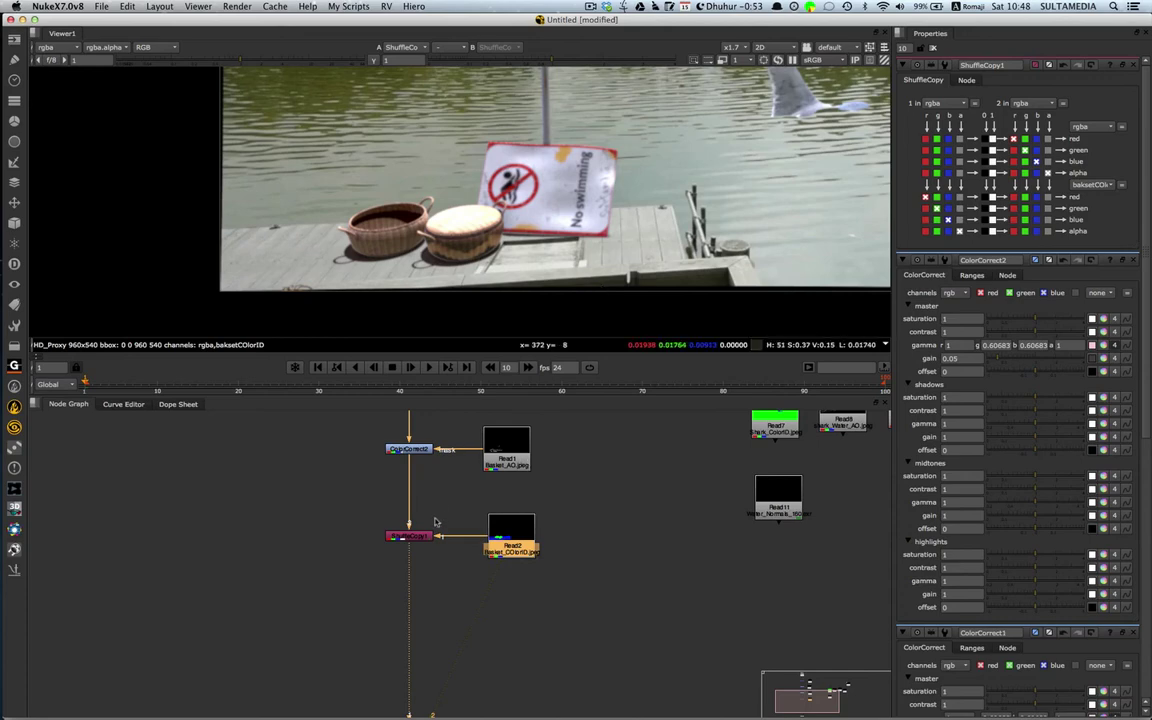
- Fit the composite in the Viewer, display the baksetCOlorID layer and isolate its green channel
left_click_drag(446, 544, 517, 471, "alt")
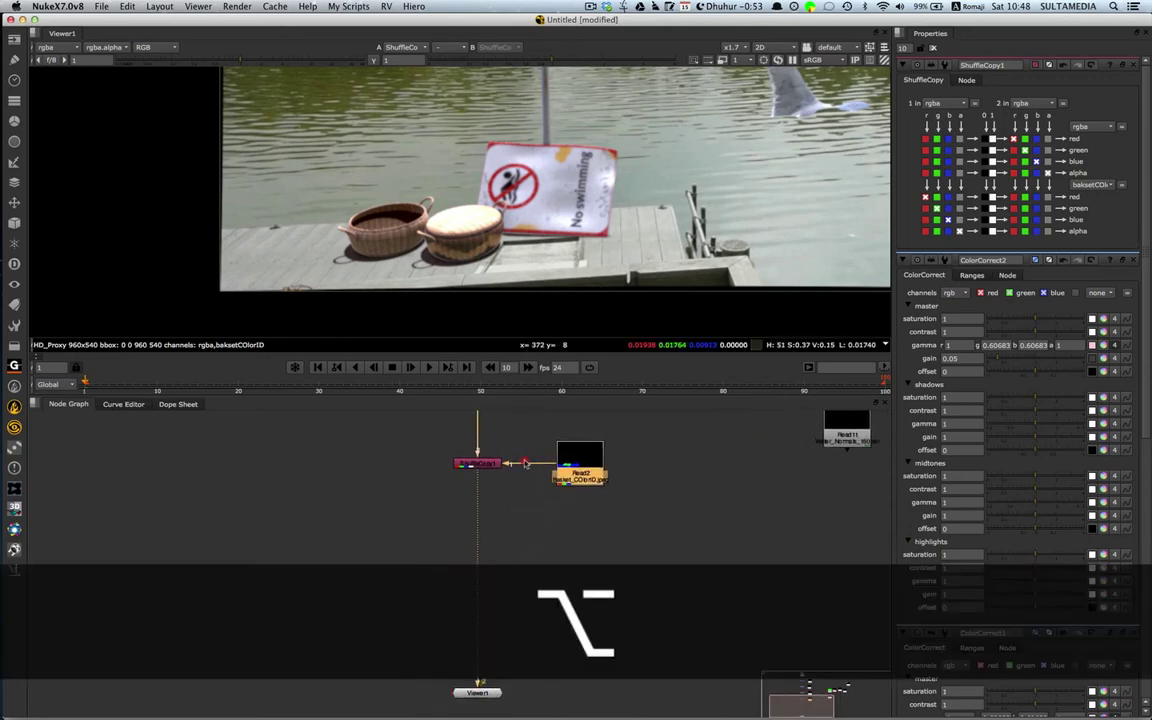
left_click(554, 546)
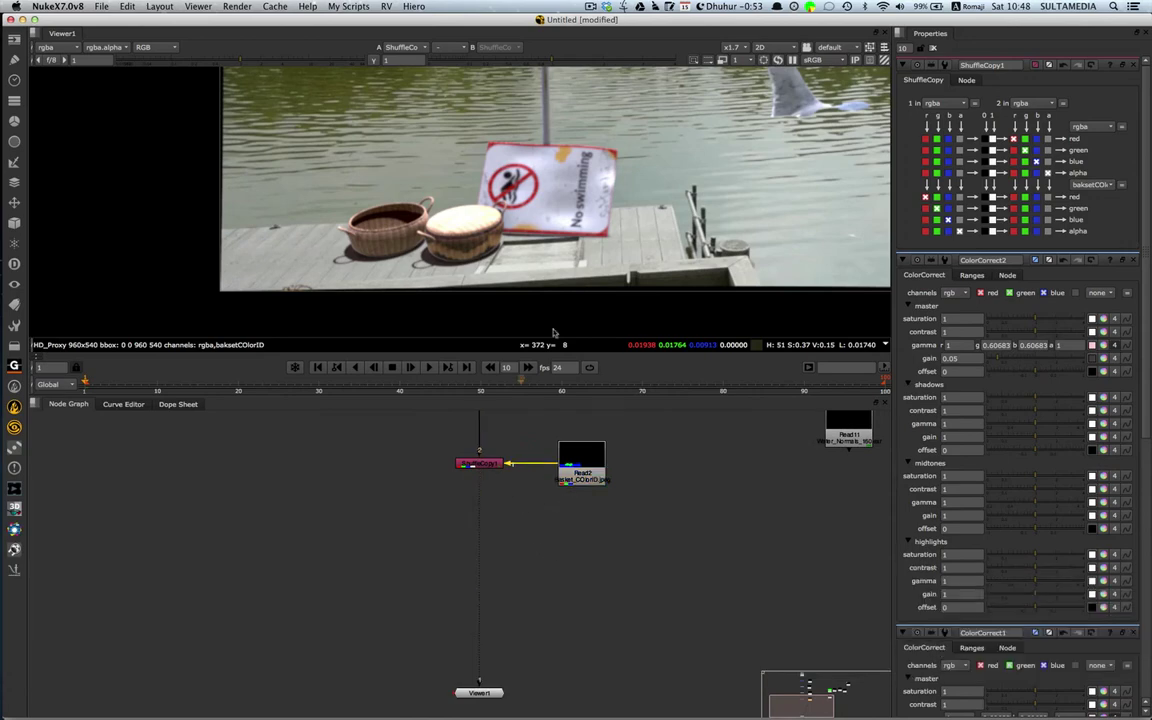
left_click_drag(589, 104, 509, 225, "alt")
key("f")
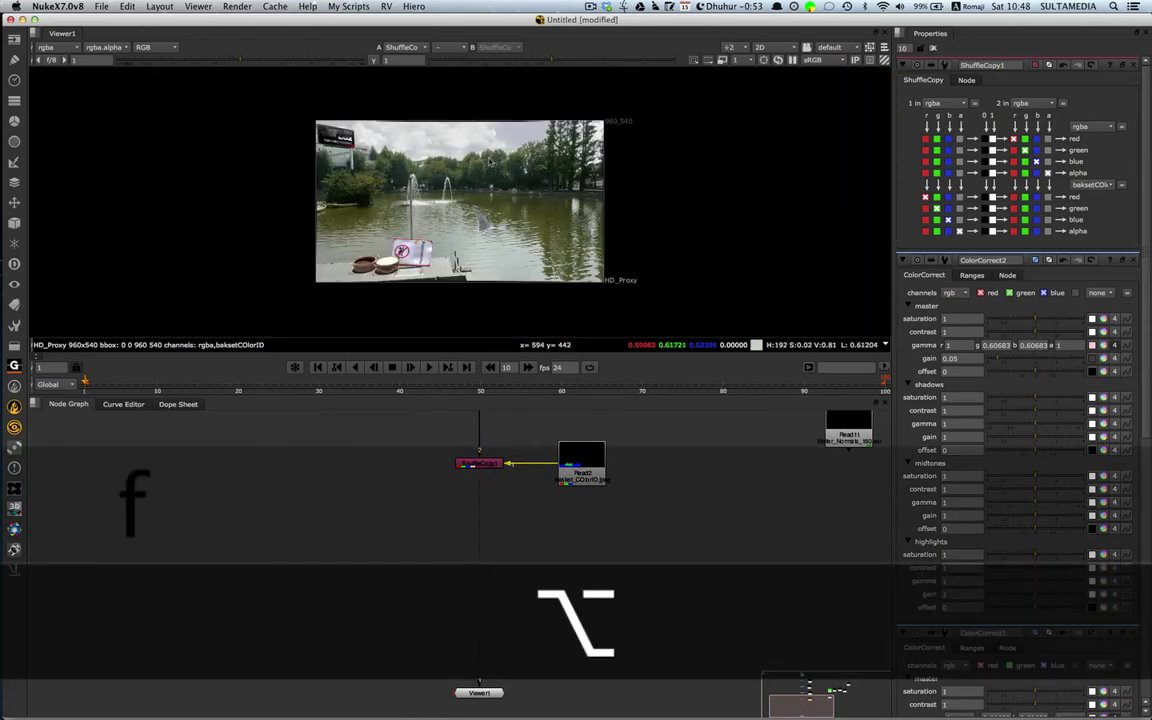
key("h")
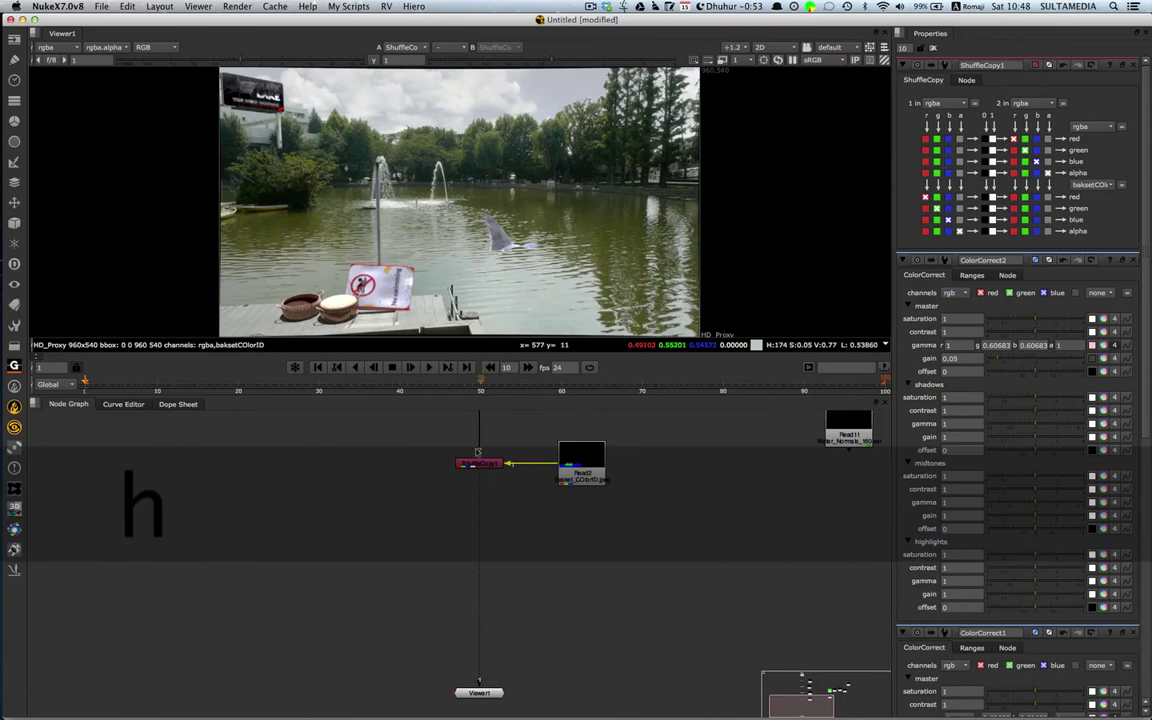
left_click_drag(448, 404, 536, 361, "alt")
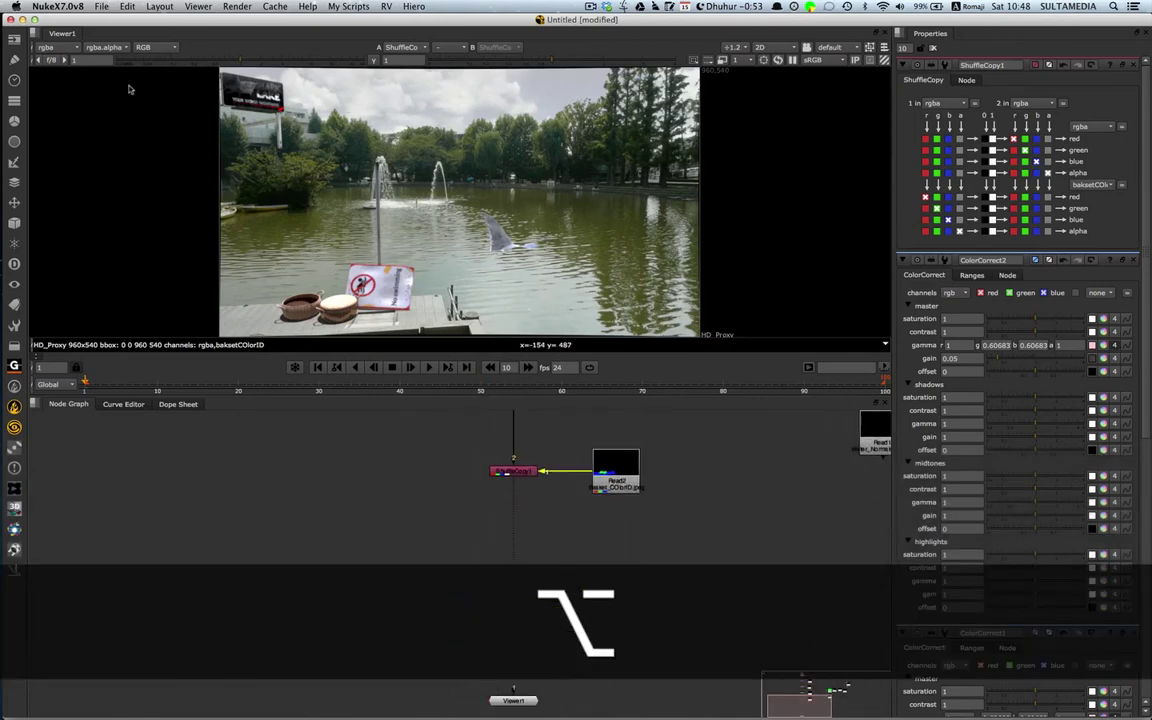
left_click(72, 48)
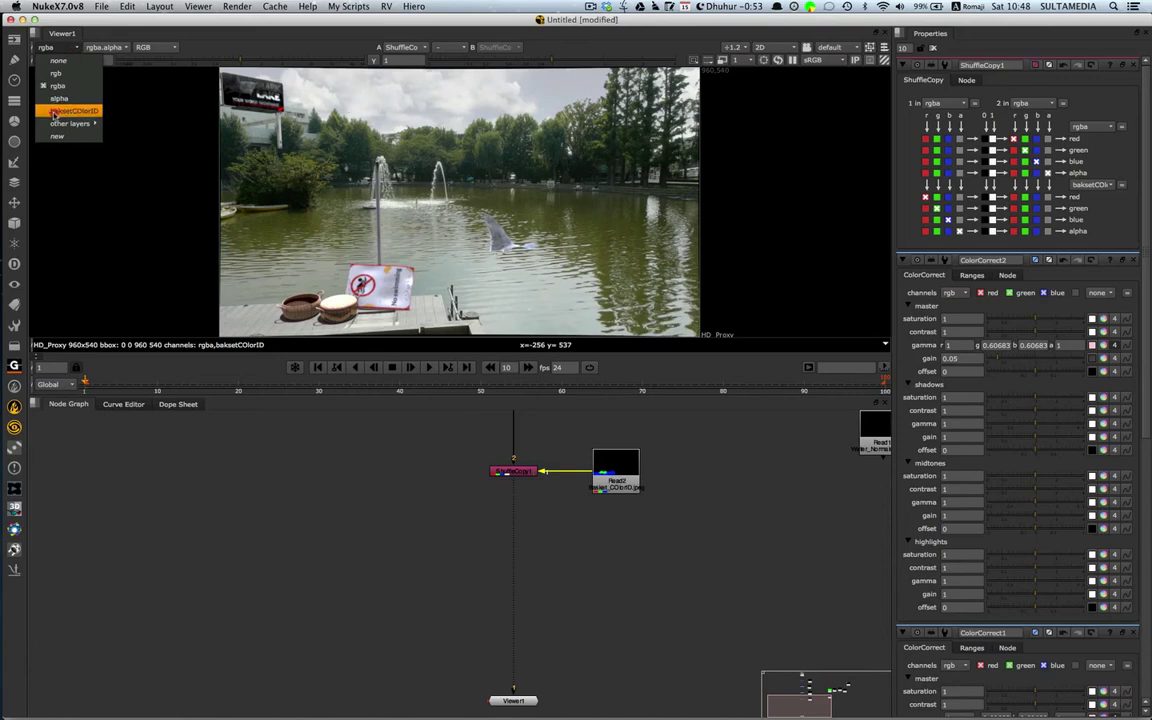
left_click(62, 111)
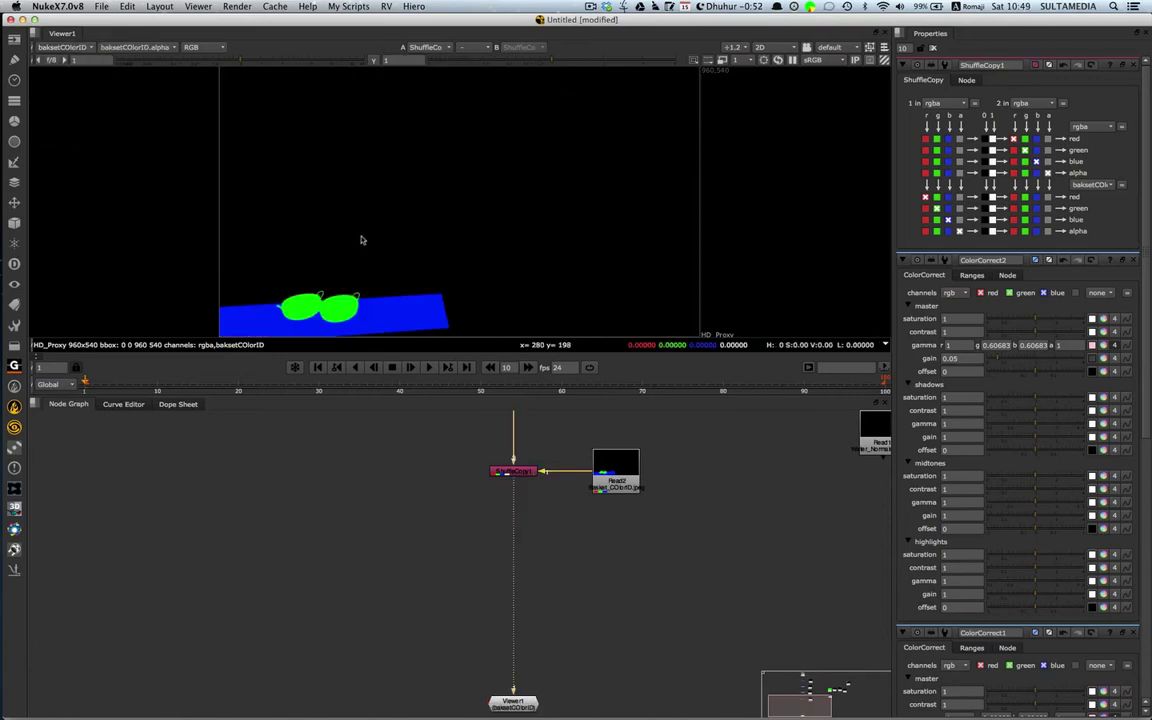
key("g")
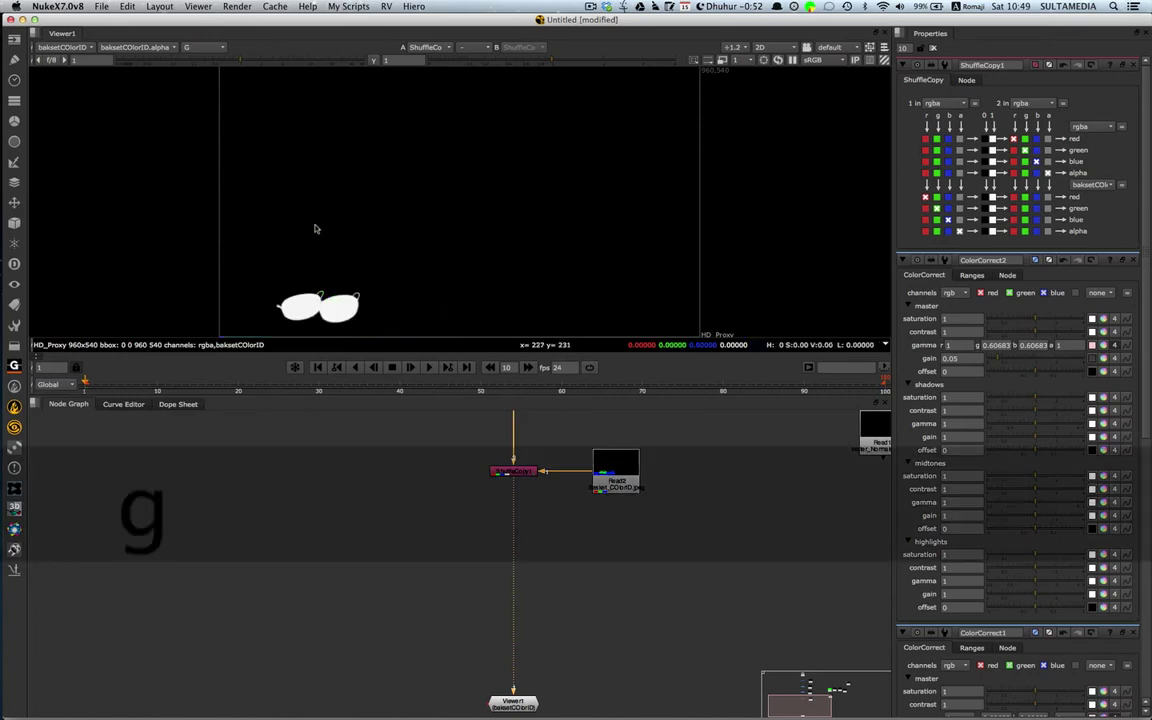
- Restore the full-colour display in the Viewer and switch it back to the rgba layer
key("g")
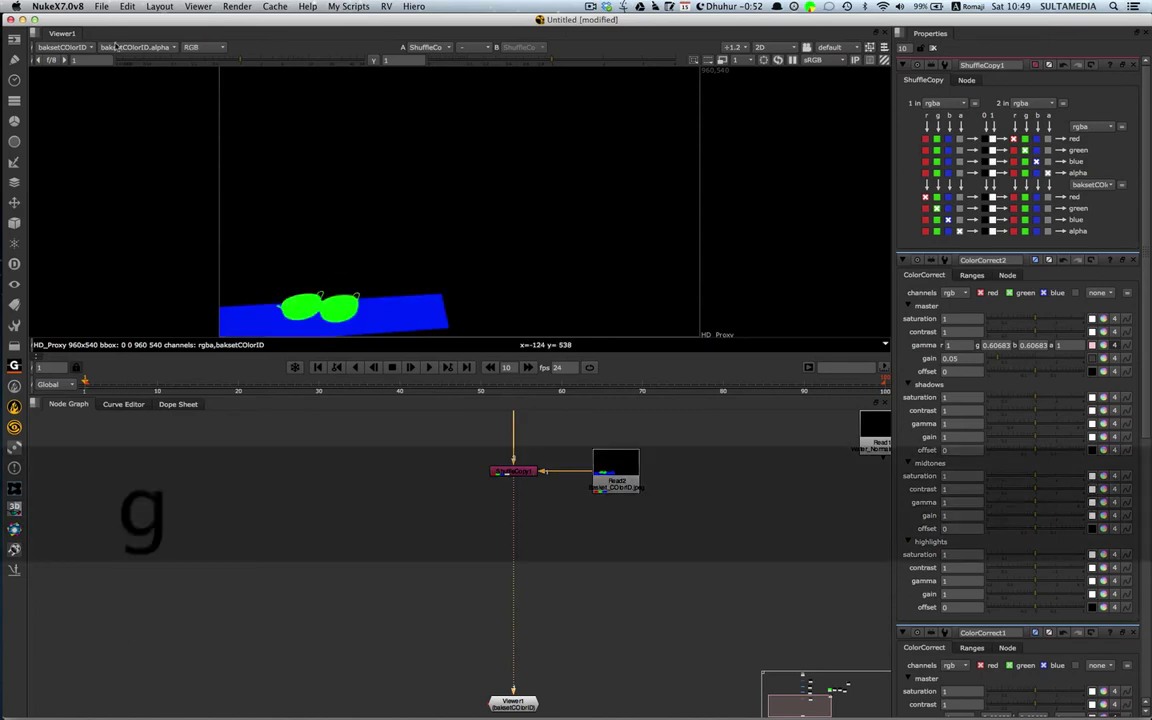
left_click(70, 48)
left_click(65, 84)
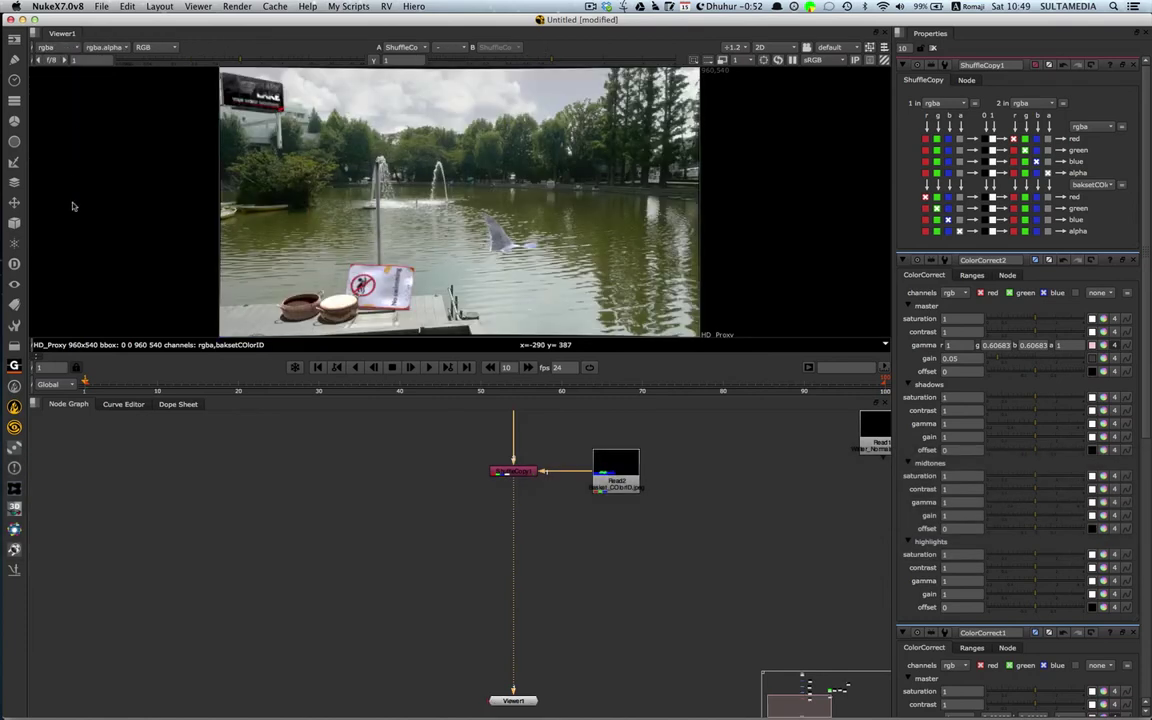
- Add a Grade node below ShuffleCopy1 and space it slightly away from that node
left_click(531, 475)
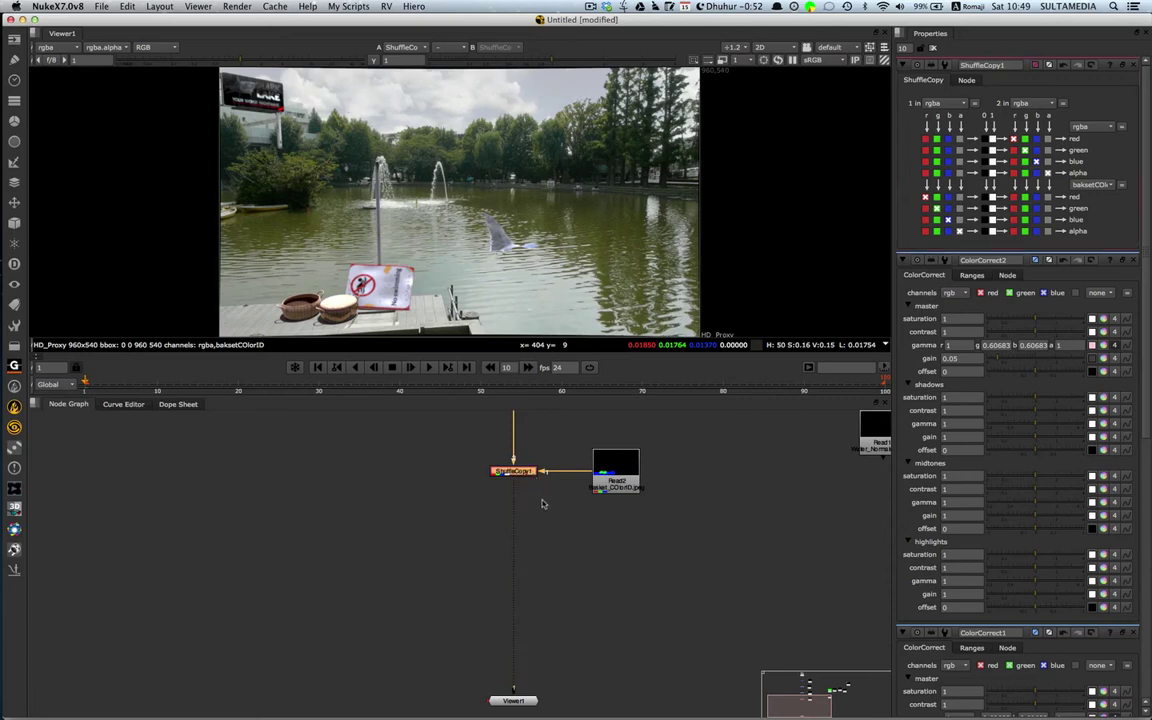
key("g")
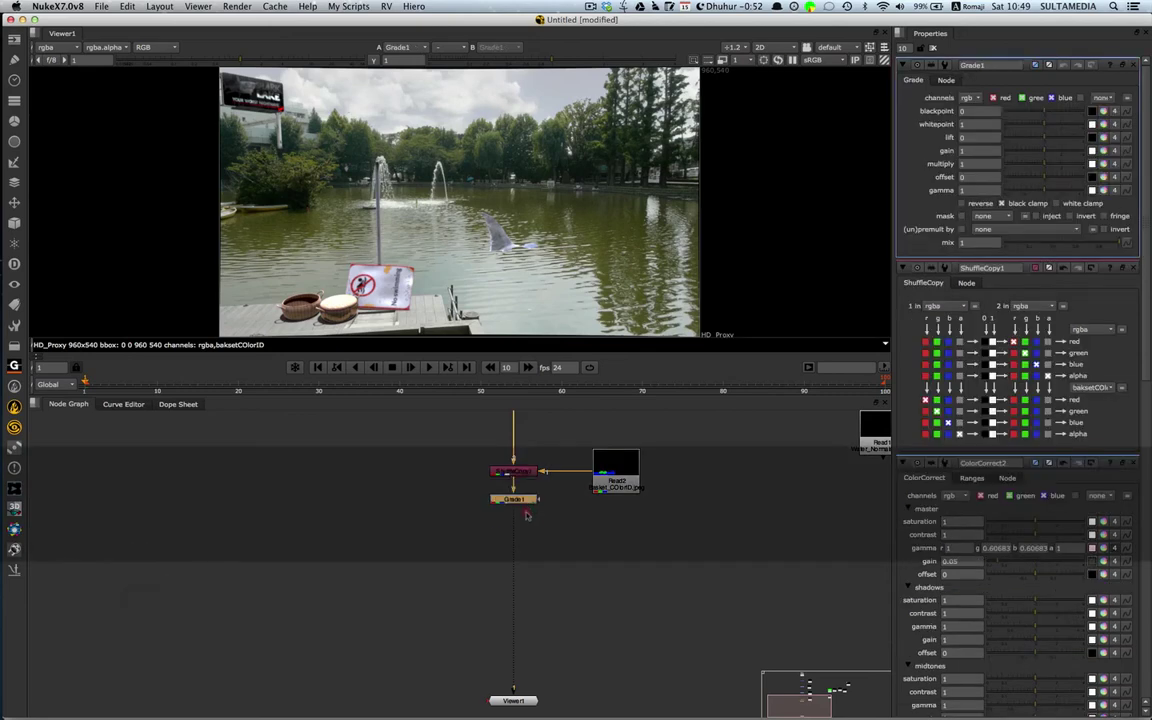
left_click_drag(527, 503, 530, 523)
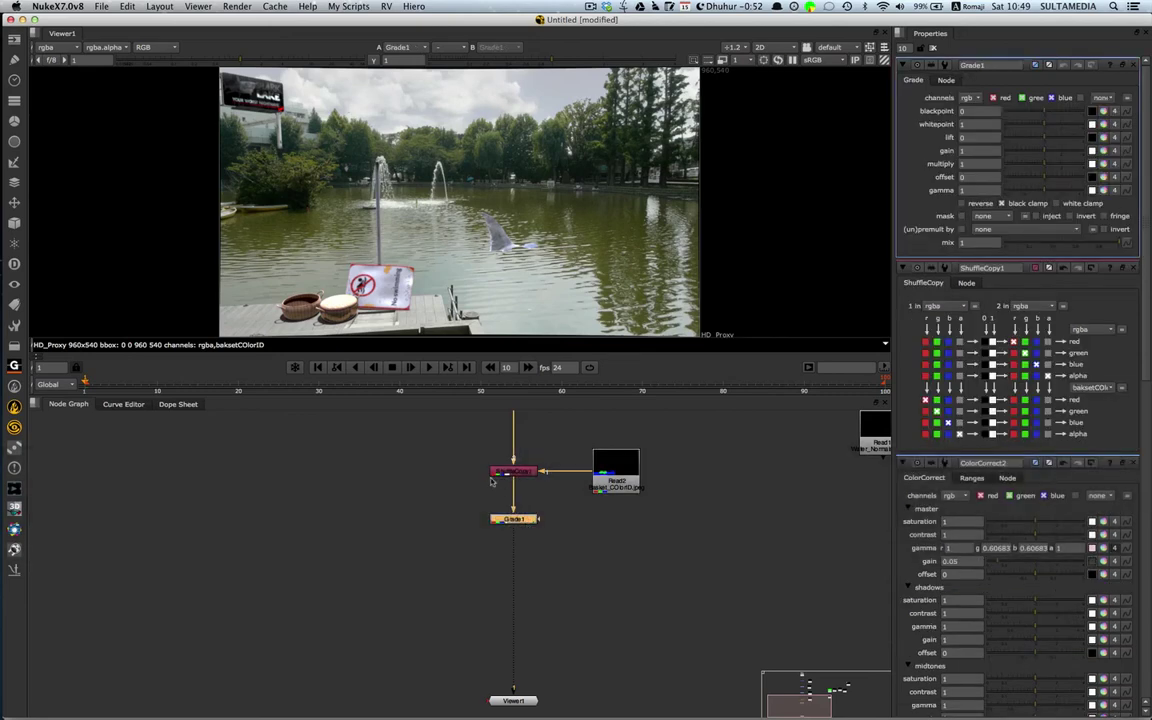
- Float and widen the Properties panel beside the image, and frame the two baskets closely in the Viewer
left_click(932, 35, "super")
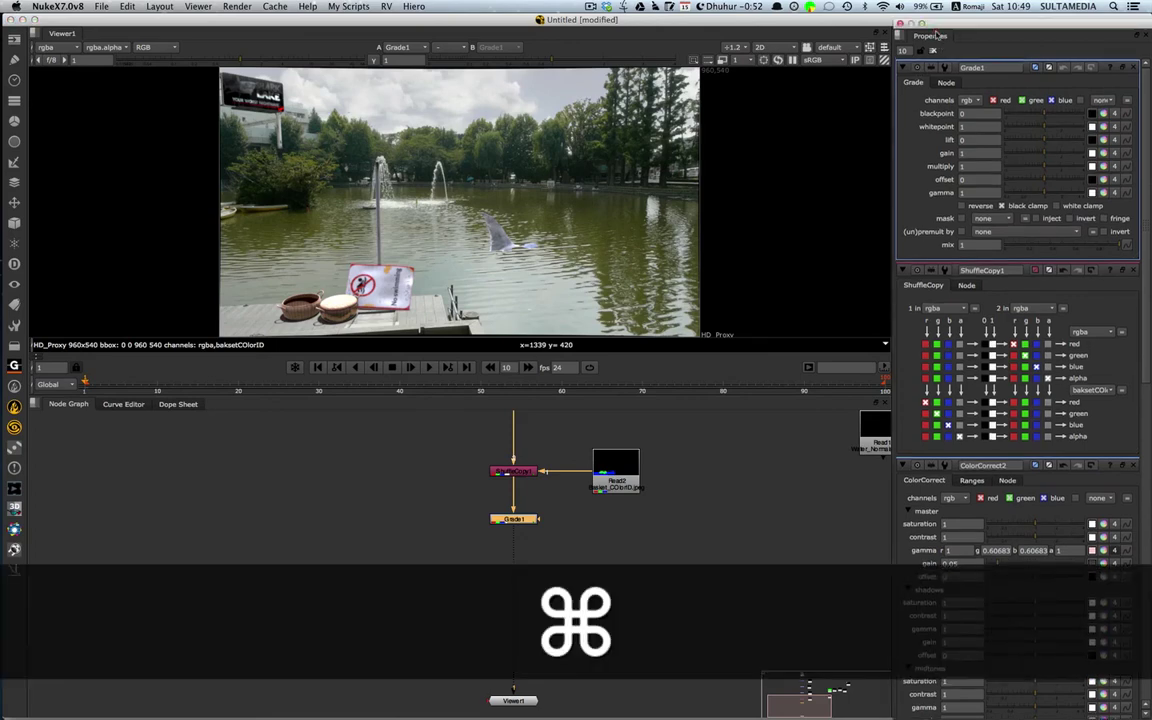
left_click_drag(956, 33, 262, 376, "super")
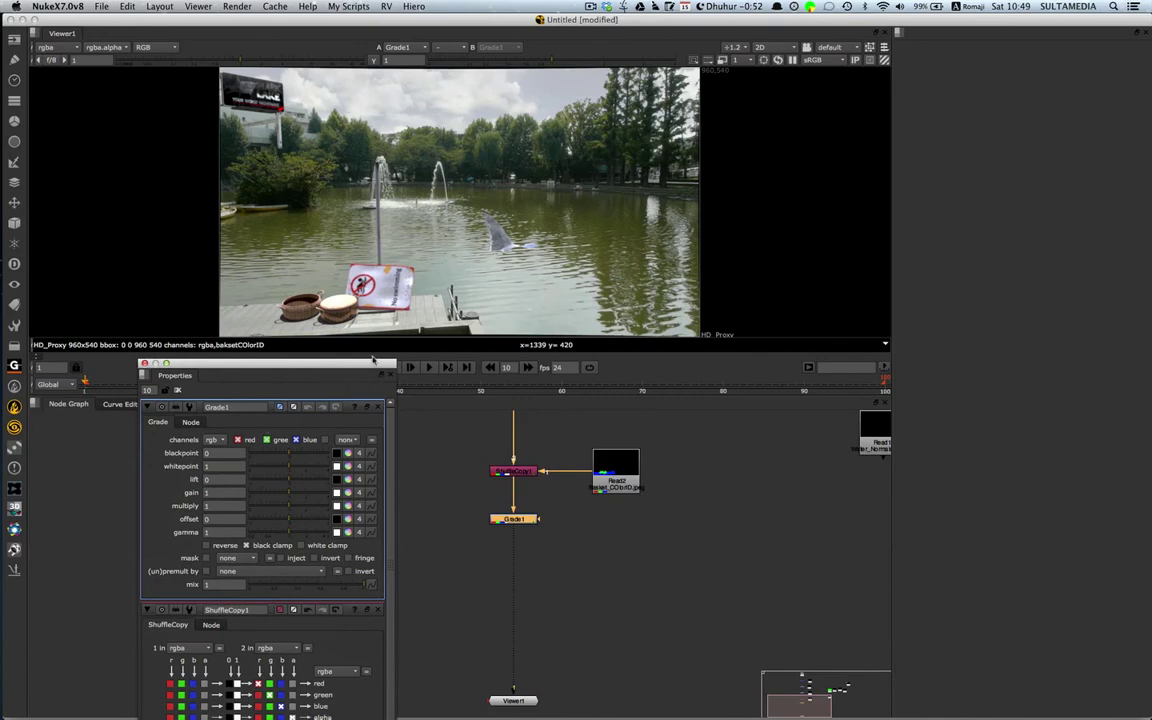
left_click_drag(397, 368, 537, 213)
left_click_drag(463, 198, 914, 22)
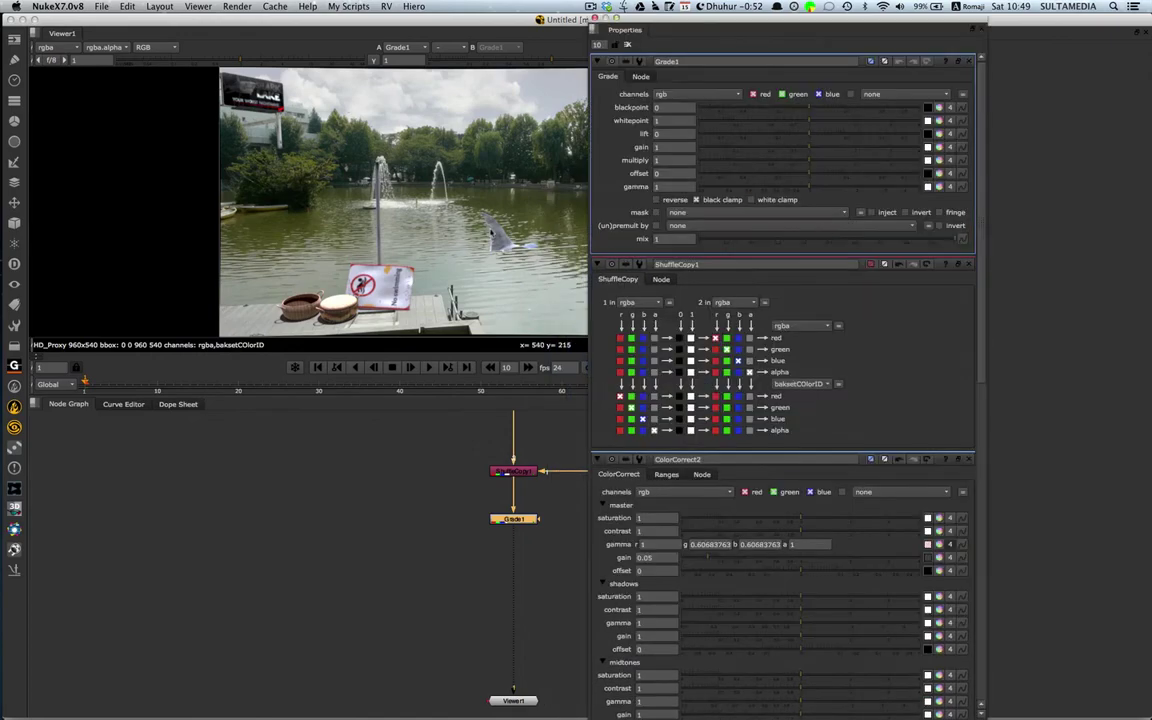
scroll(487, 232, "up", 5)
scroll(487, 232, "down", 5)
scroll(487, 232, "up", 3)
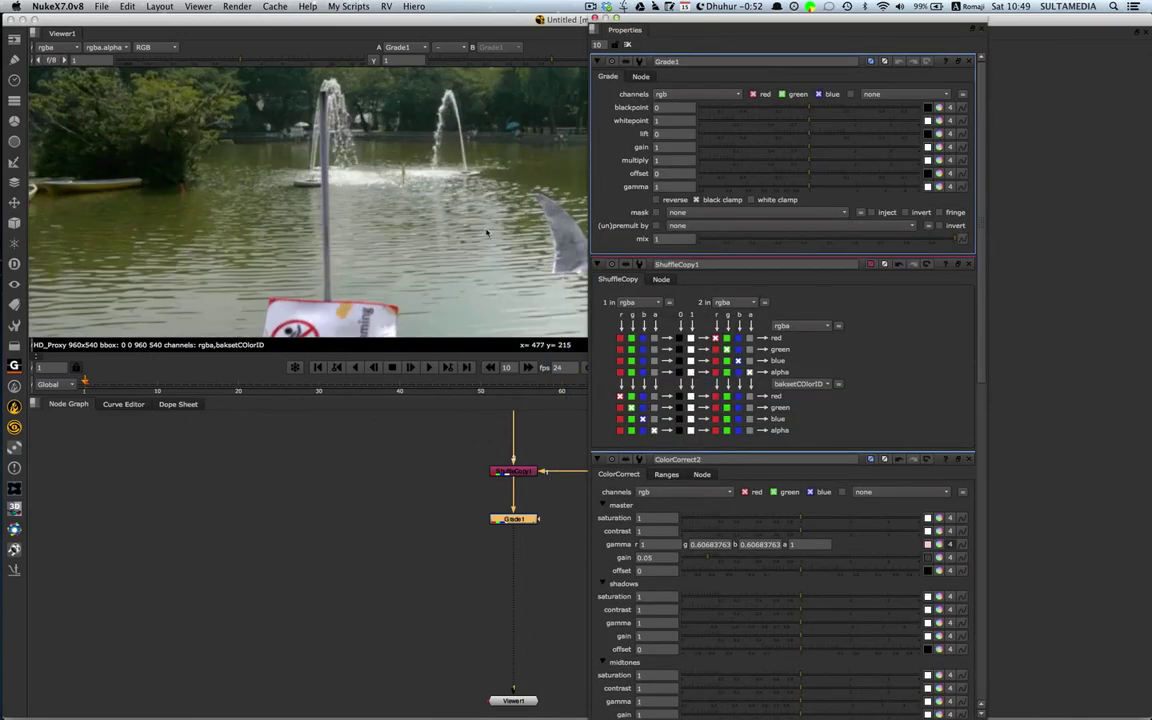
left_click_drag(309, 336, 472, 227, "alt")
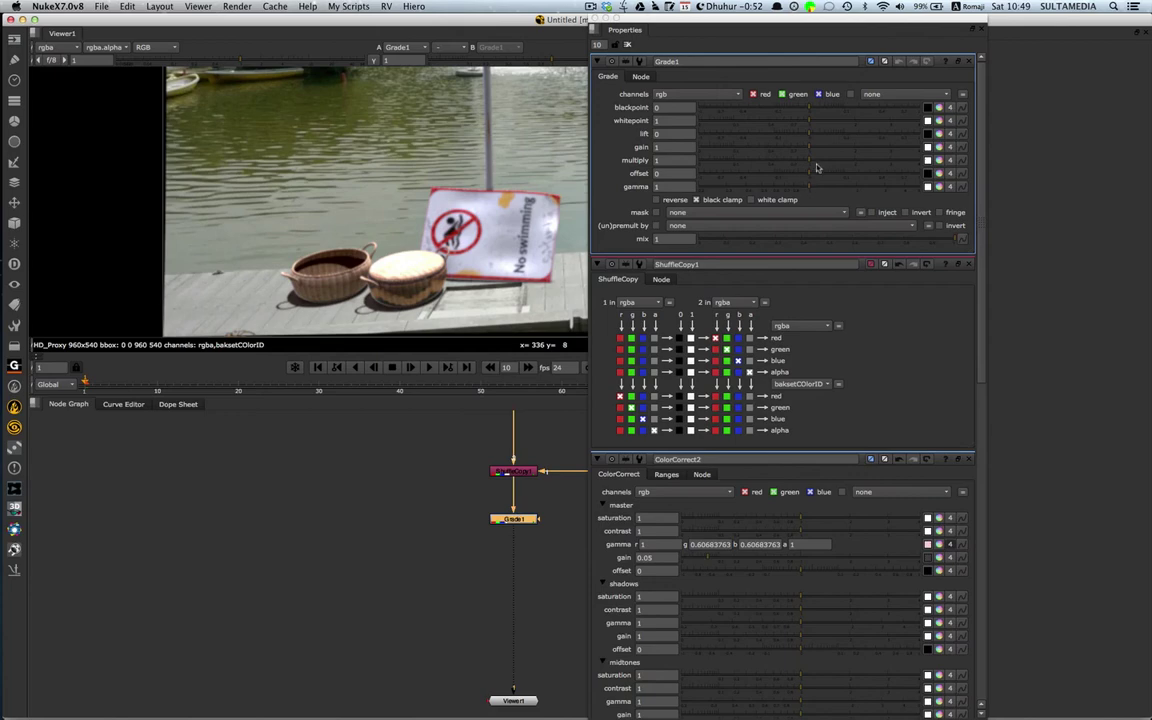
- Try a Grade gamma of 0.55 on rgb and a gain change on the baksetCOlorID channels, undoing each adjustment
left_click_drag(809, 149, 766, 187)
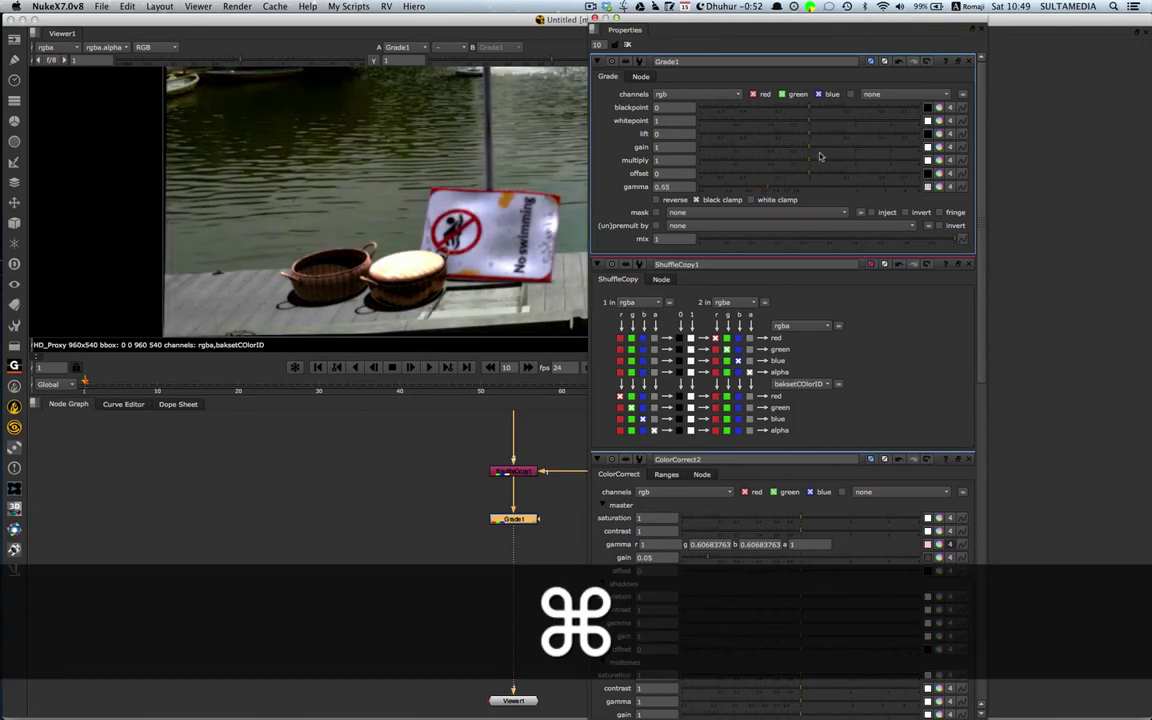
key("super+z")
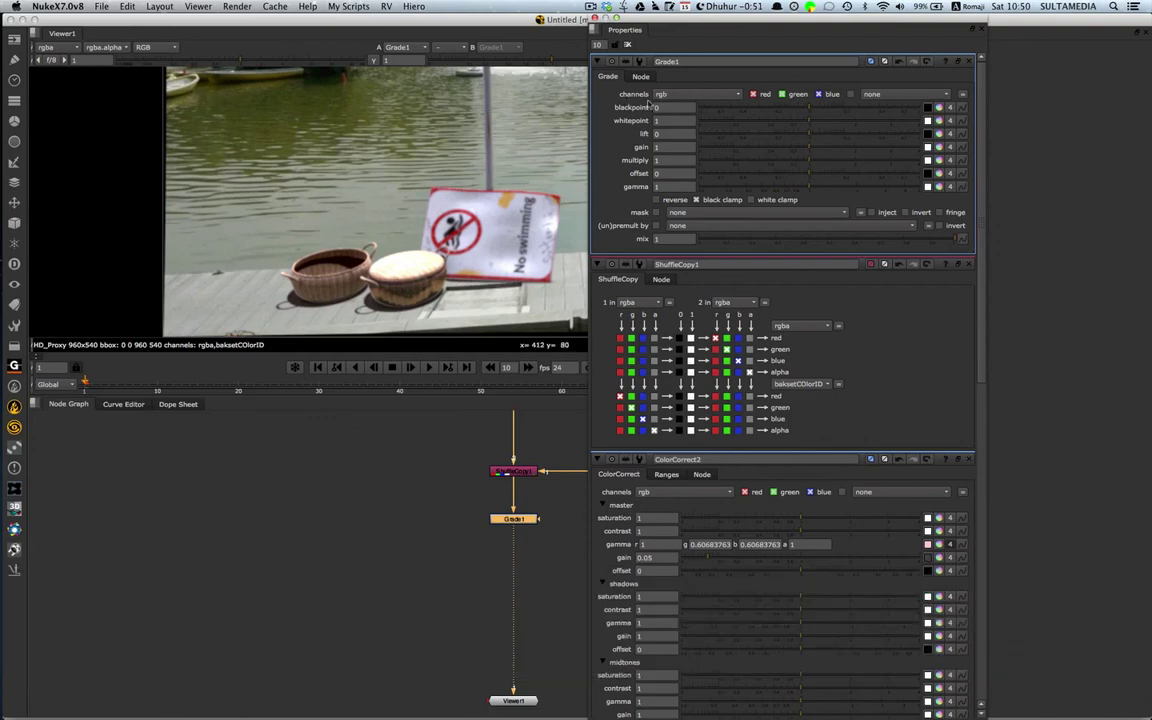
left_click(681, 95)
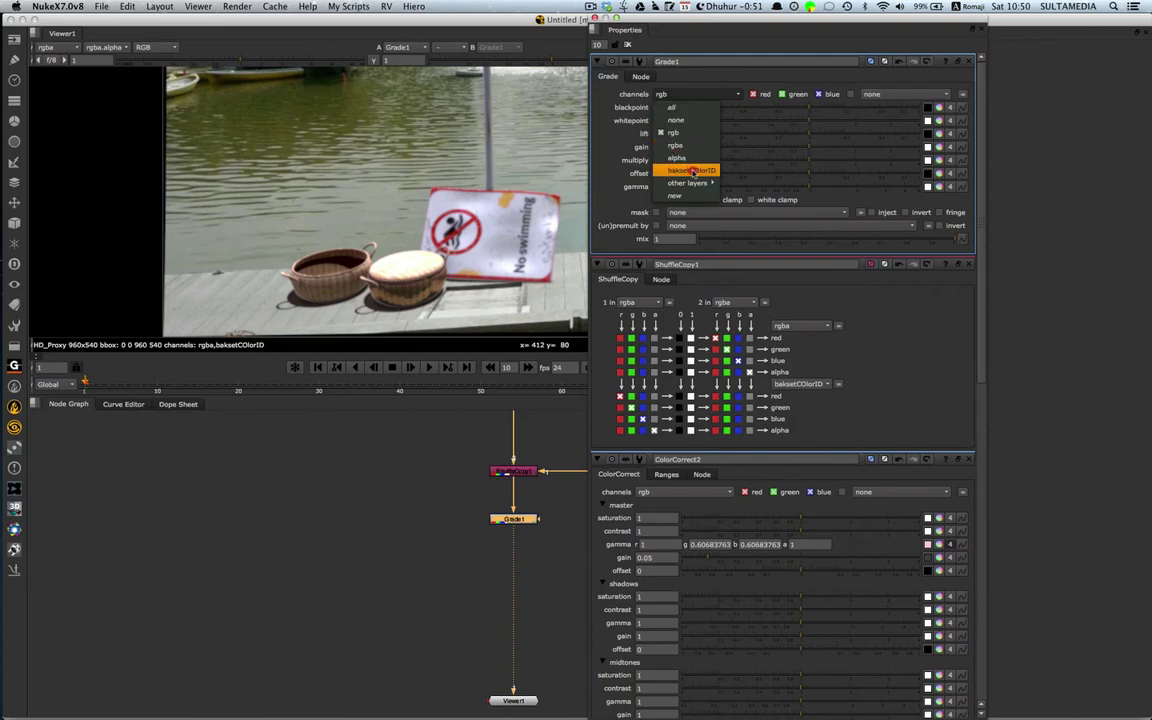
left_click(693, 172)
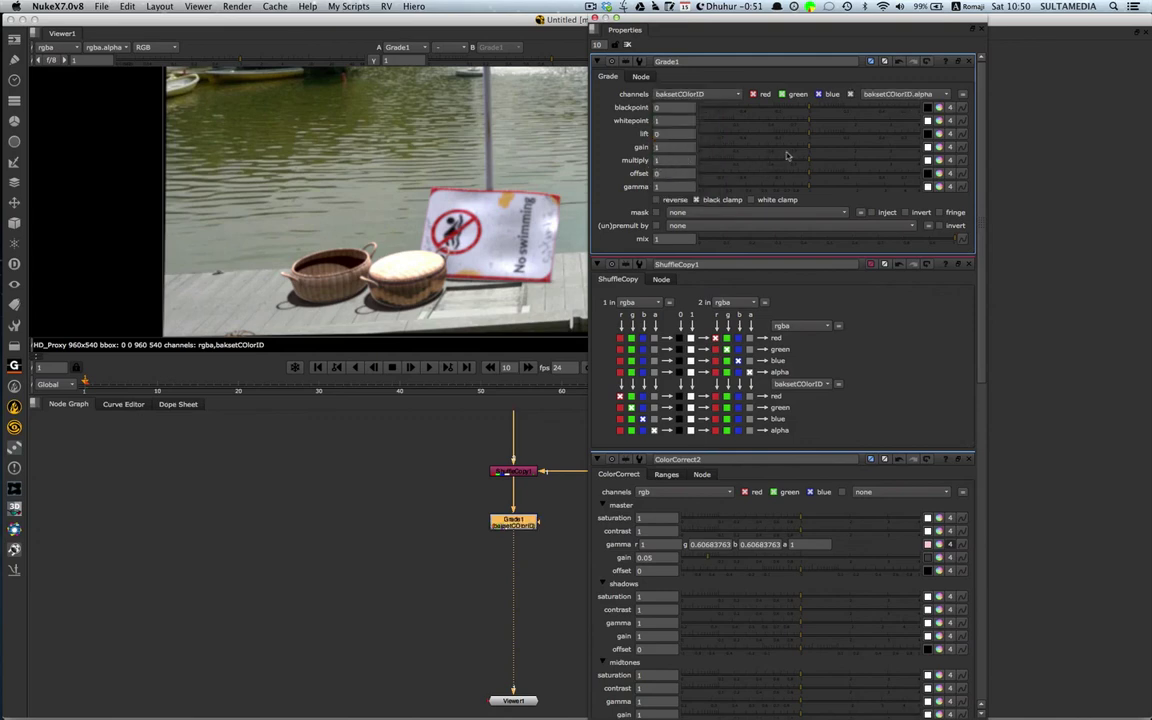
left_click_drag(811, 151, 730, 160)
key("super+z")
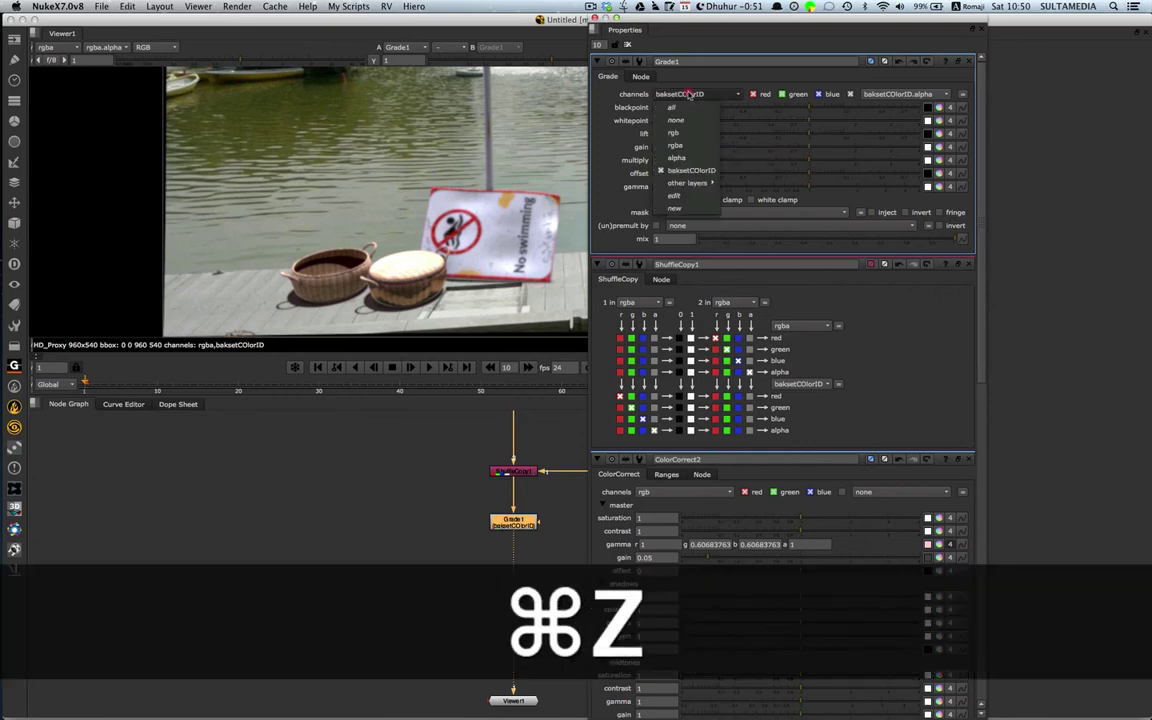
- Set the Grade to the rgba channels, mask it with baksetCOlorID.green and lower the gain to 0.63
left_click(686, 94)
left_click(675, 145)
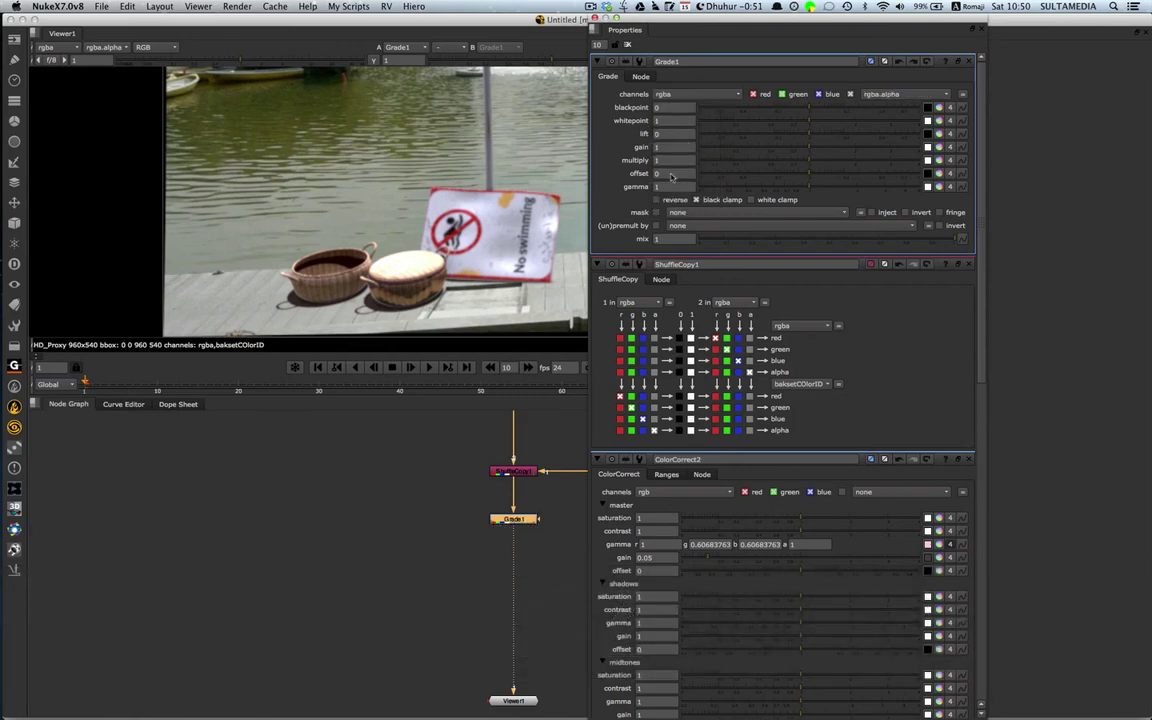
left_click(686, 225)
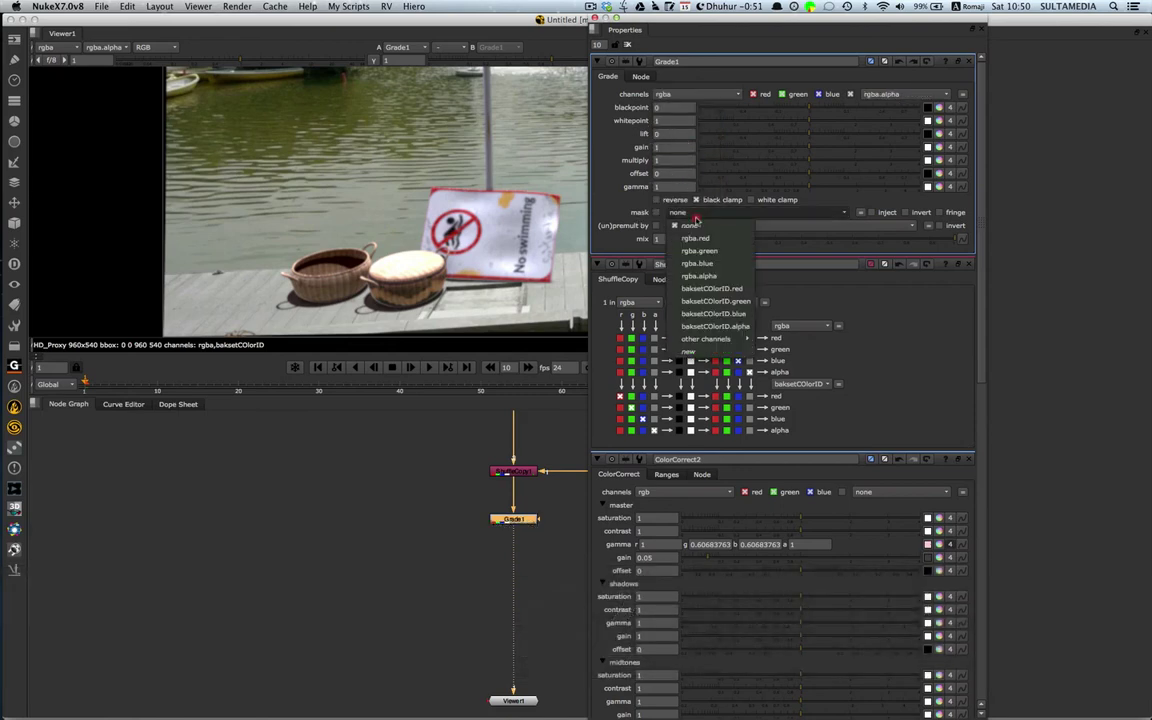
left_click(725, 302)
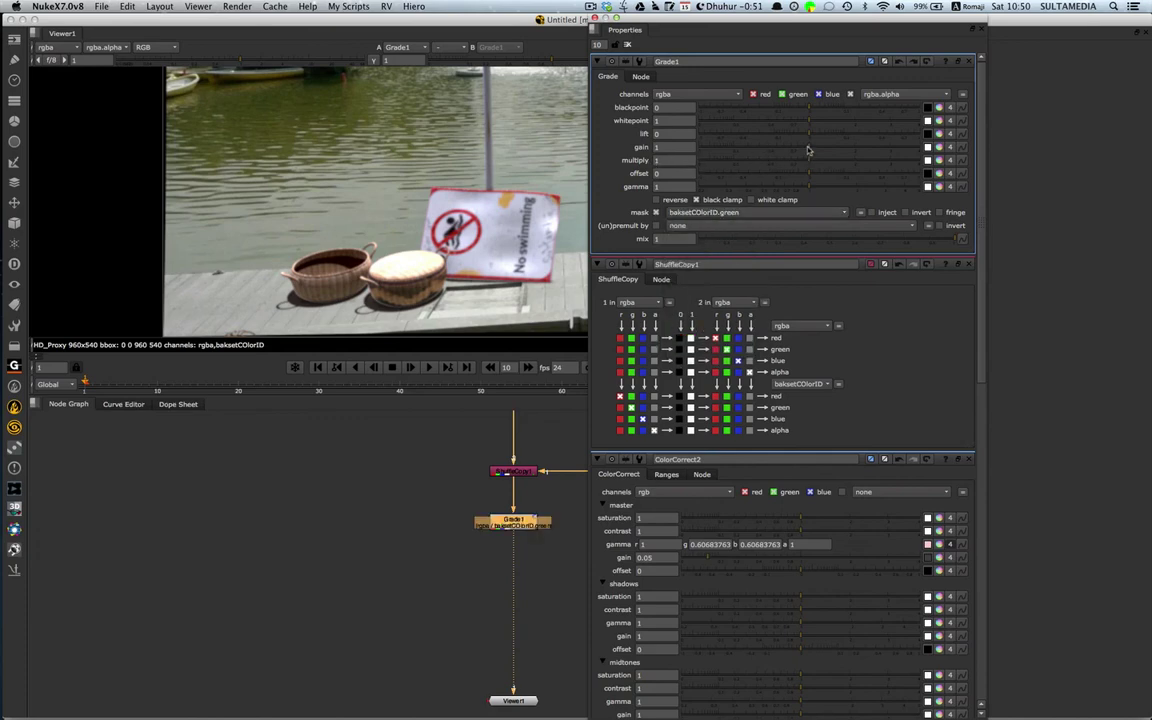
left_click_drag(808, 150, 791, 148)
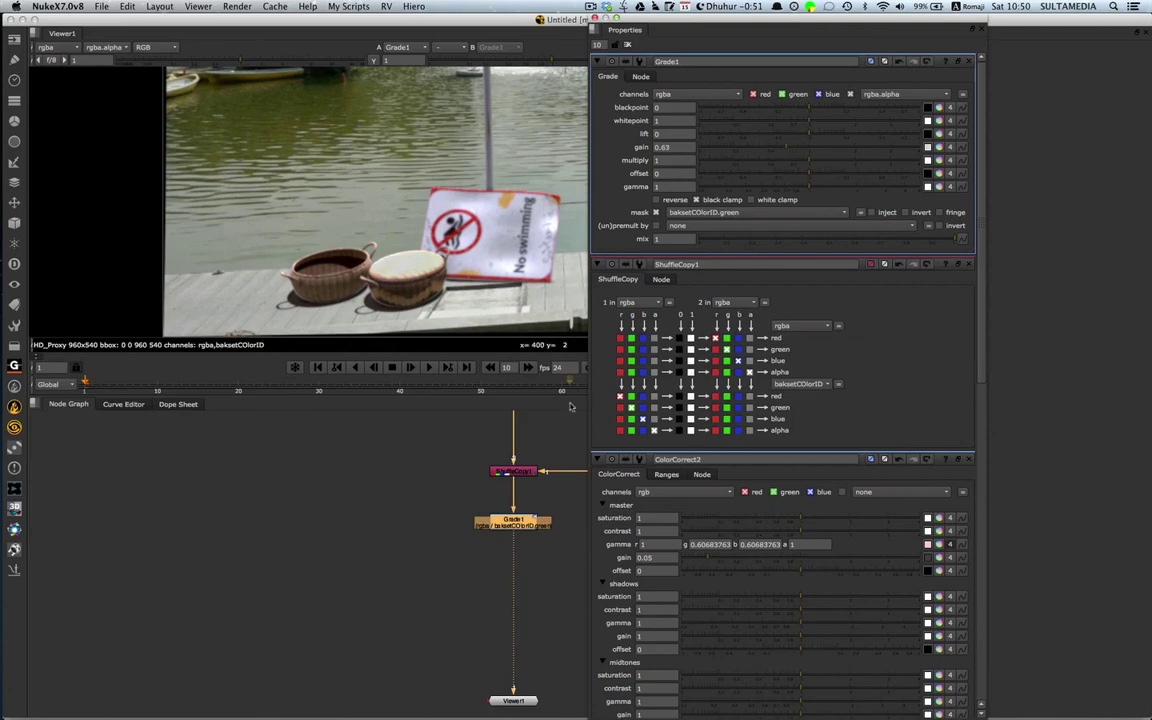
- Replace the Grade node with a ColorCorrect node placed below ShuffleCopy1
left_click_drag(512, 521, 516, 497)
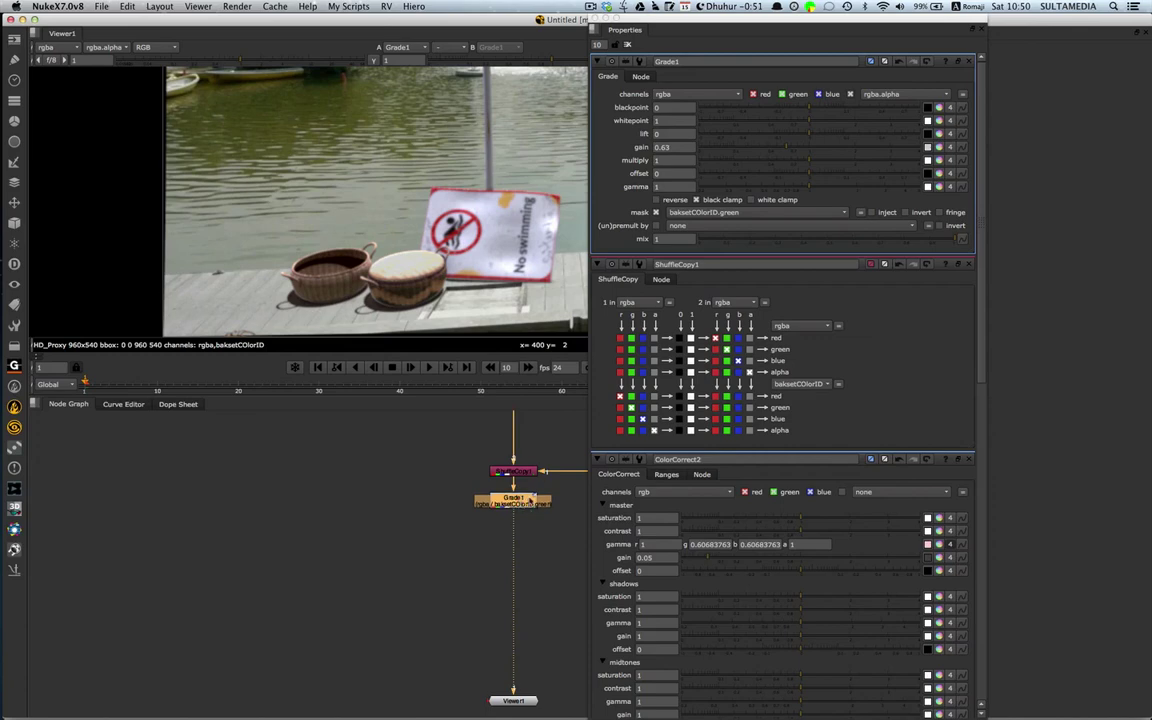
key("Delete")
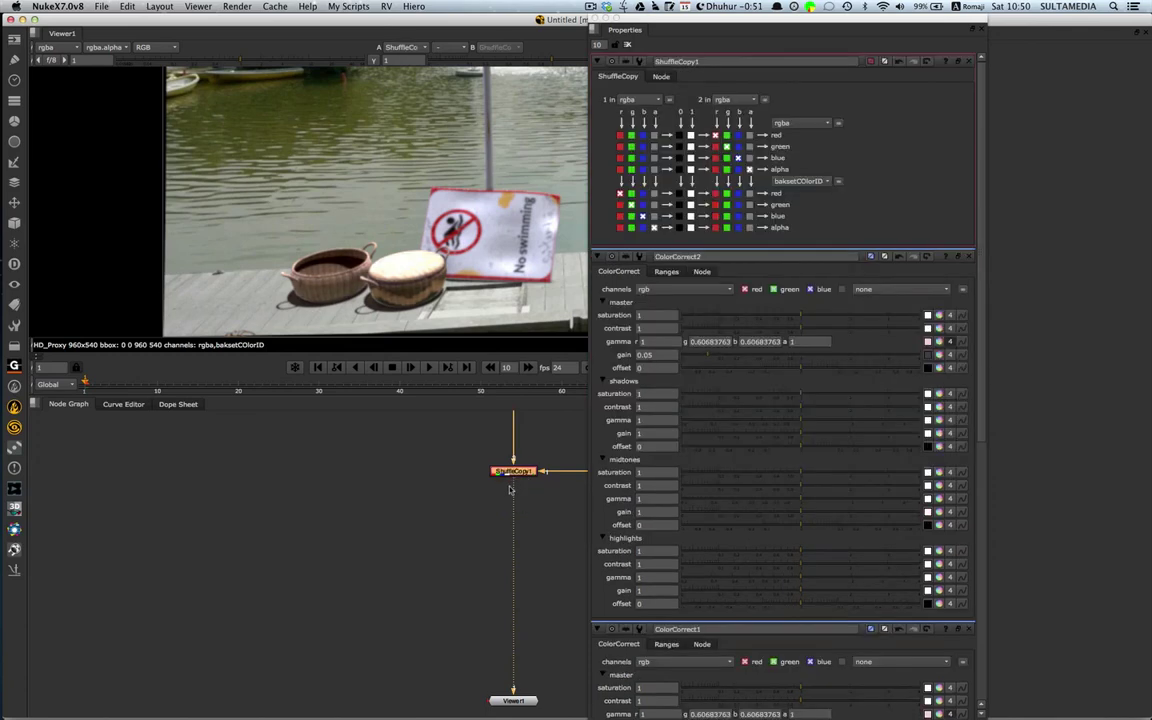
key("c")
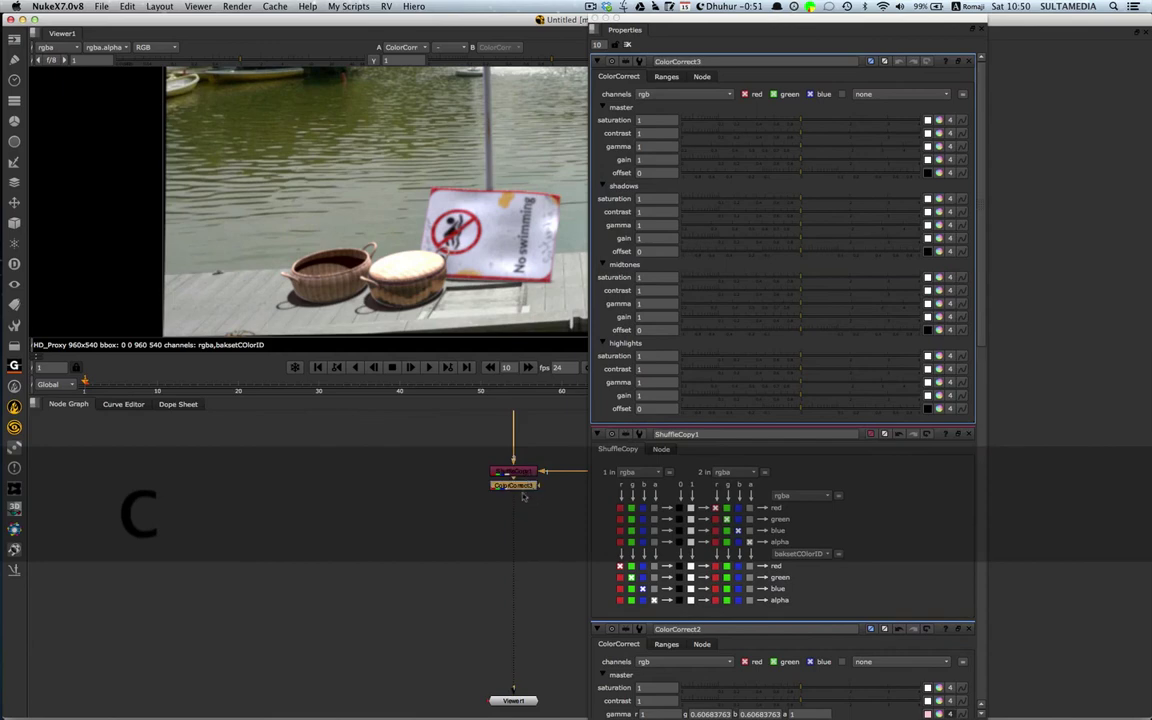
left_click_drag(524, 491, 527, 510)
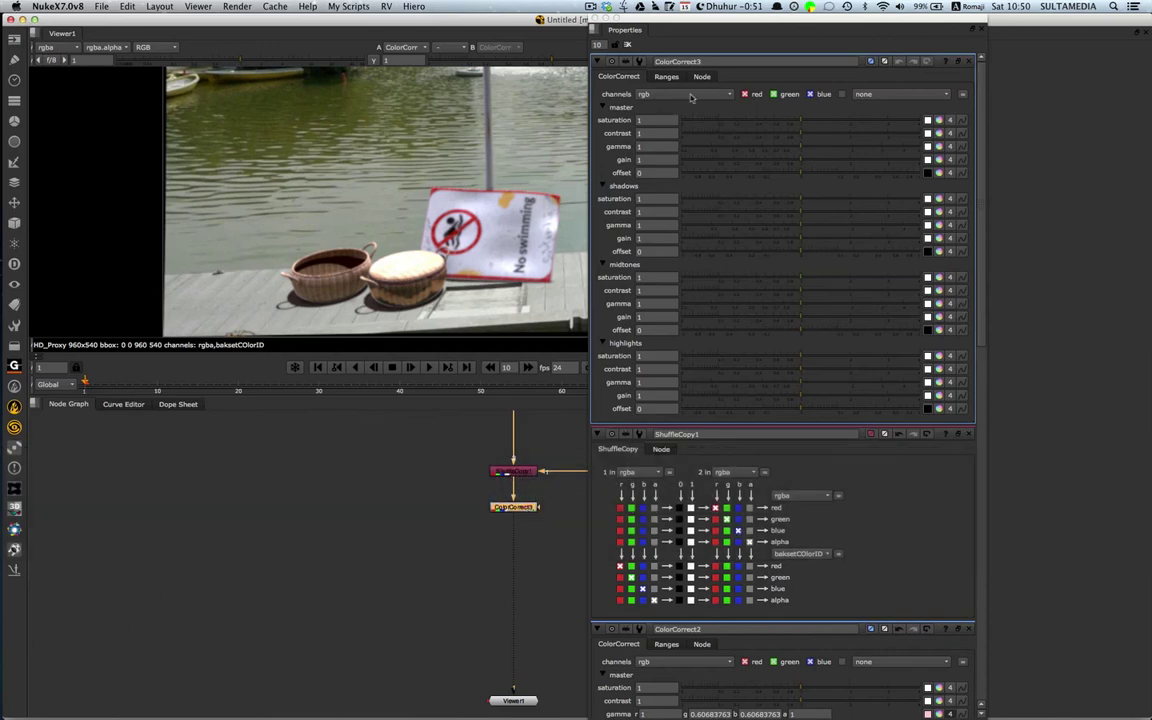
- Mask the new ColorCorrect with baksetCOlorID.green and lower its highlights contrast to 0.23
left_click(667, 77)
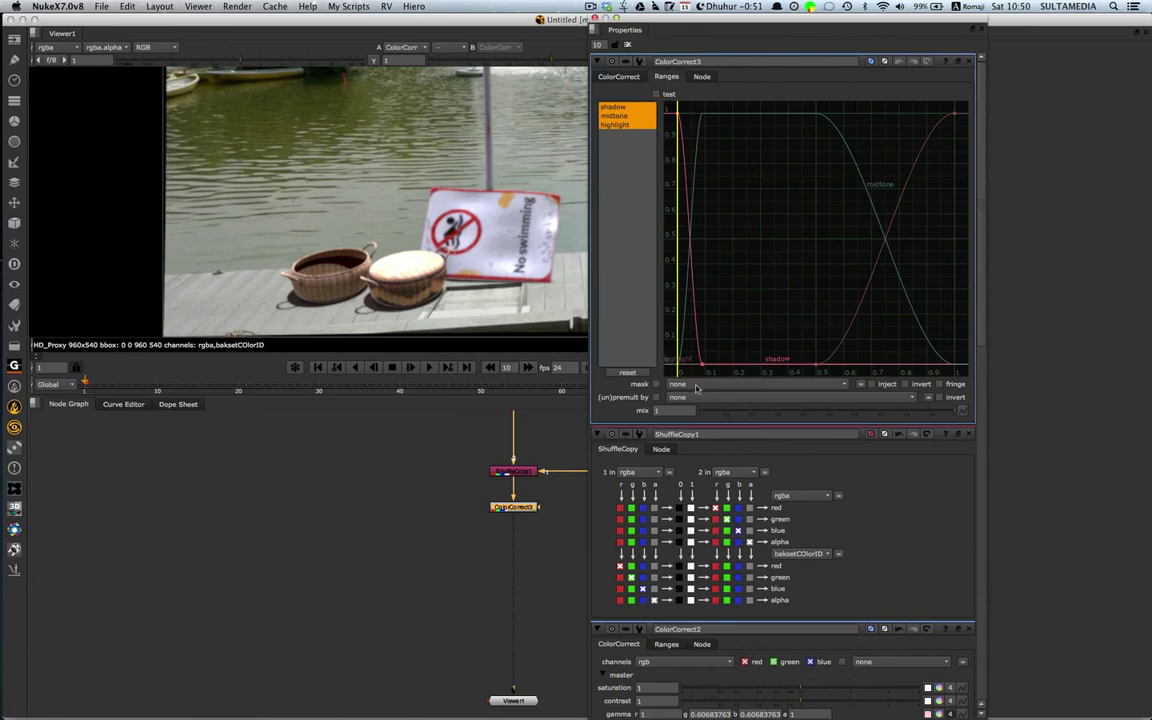
left_click(697, 388)
left_click(705, 473)
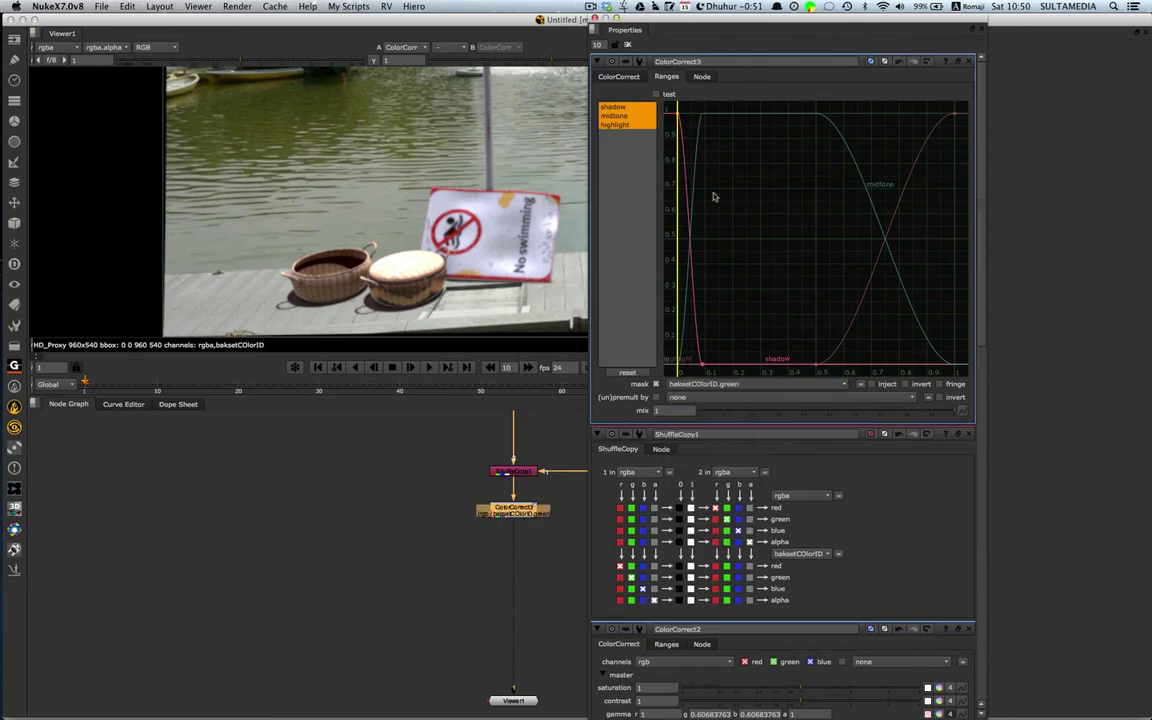
left_click(620, 77)
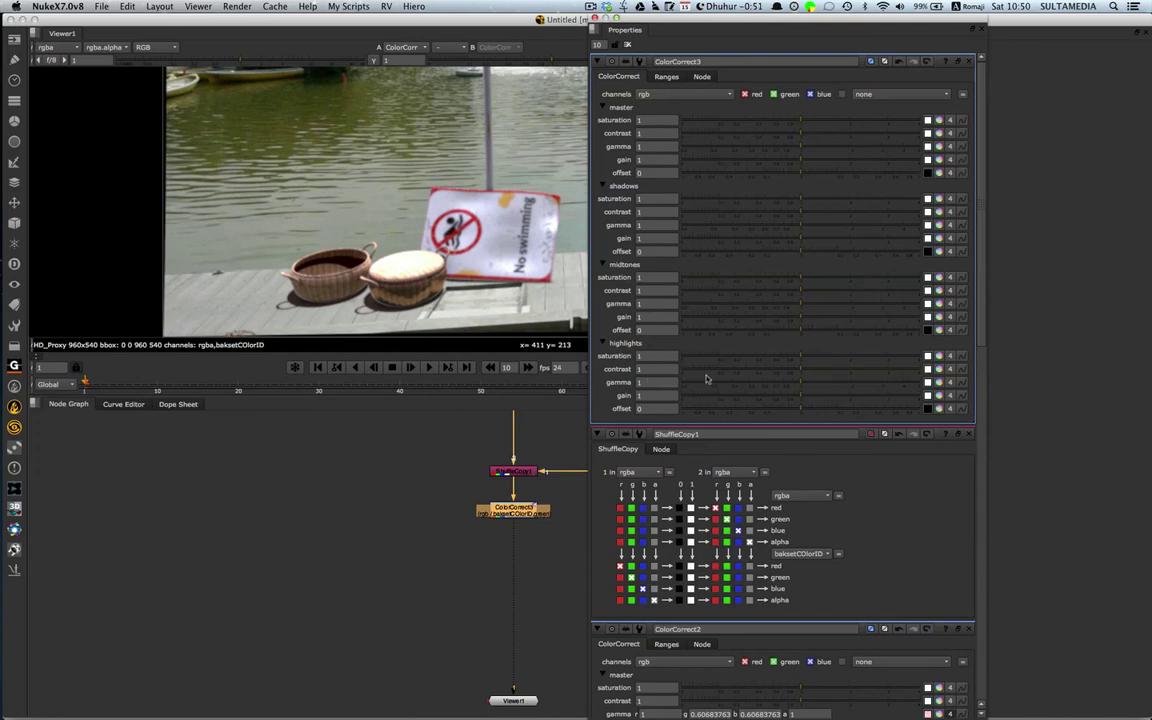
left_click_drag(797, 373, 737, 378)
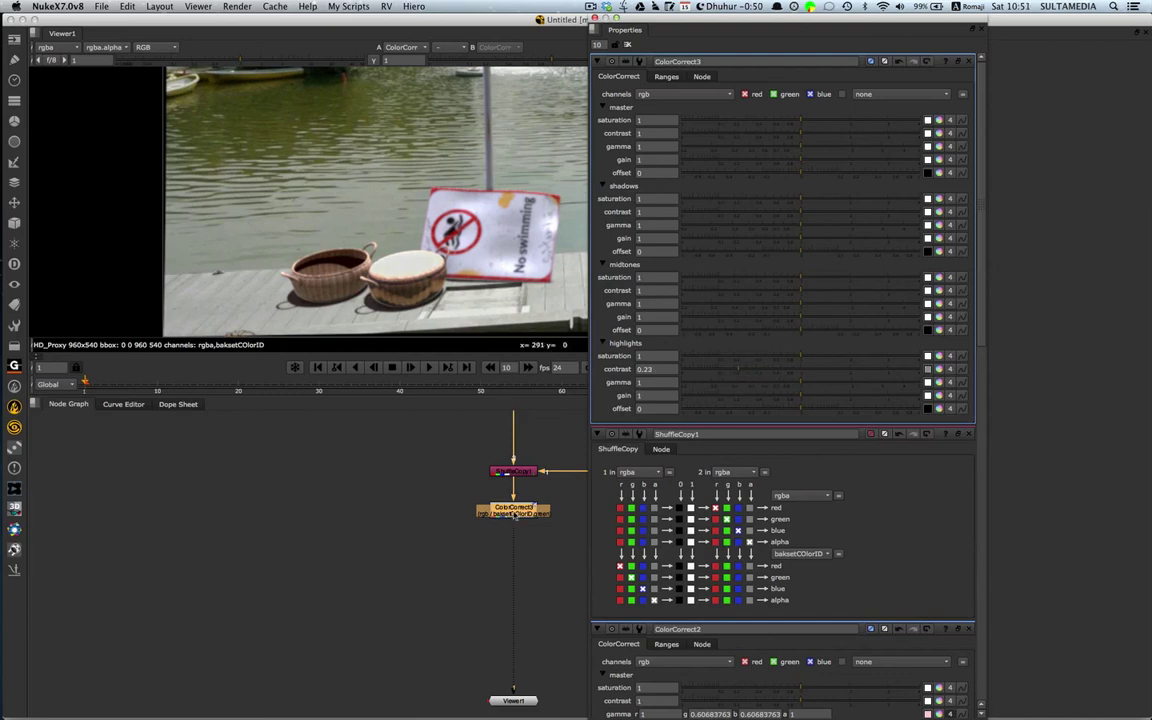
- Compare the baskets with the masked ColorCorrect disabled and enabled, and keep the node below ShuffleCopy1
left_click_drag(513, 510, 410, 484)
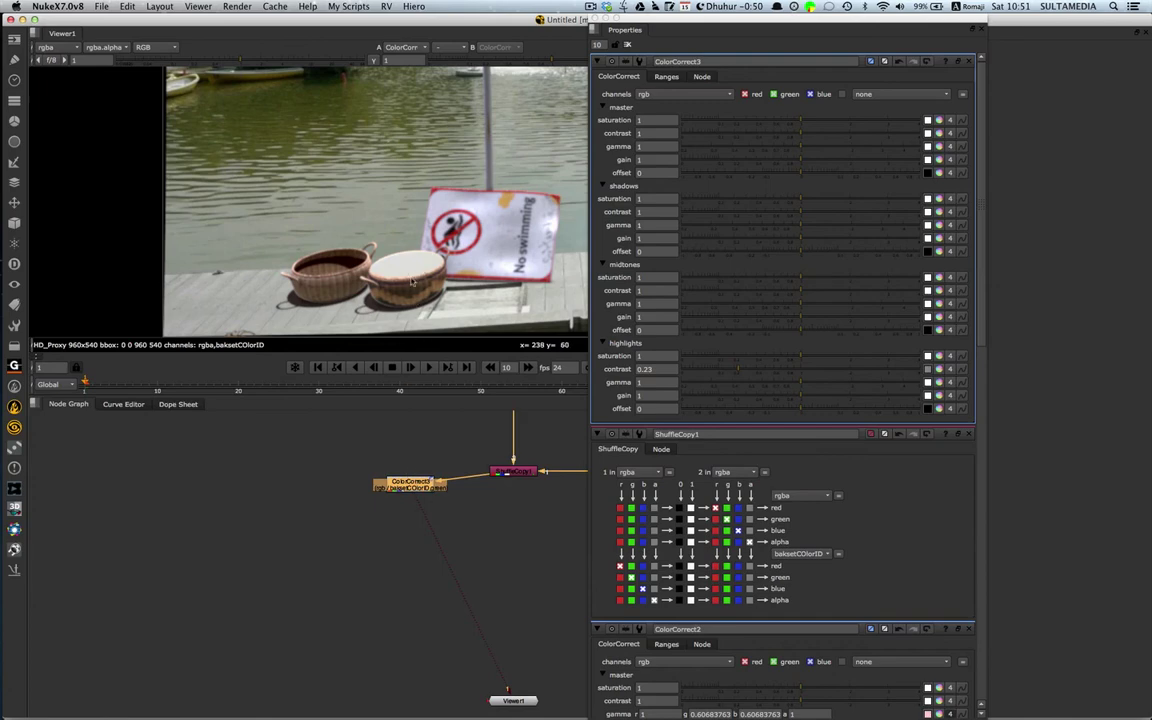
key("d")
key("d")
key("d")
key("d")
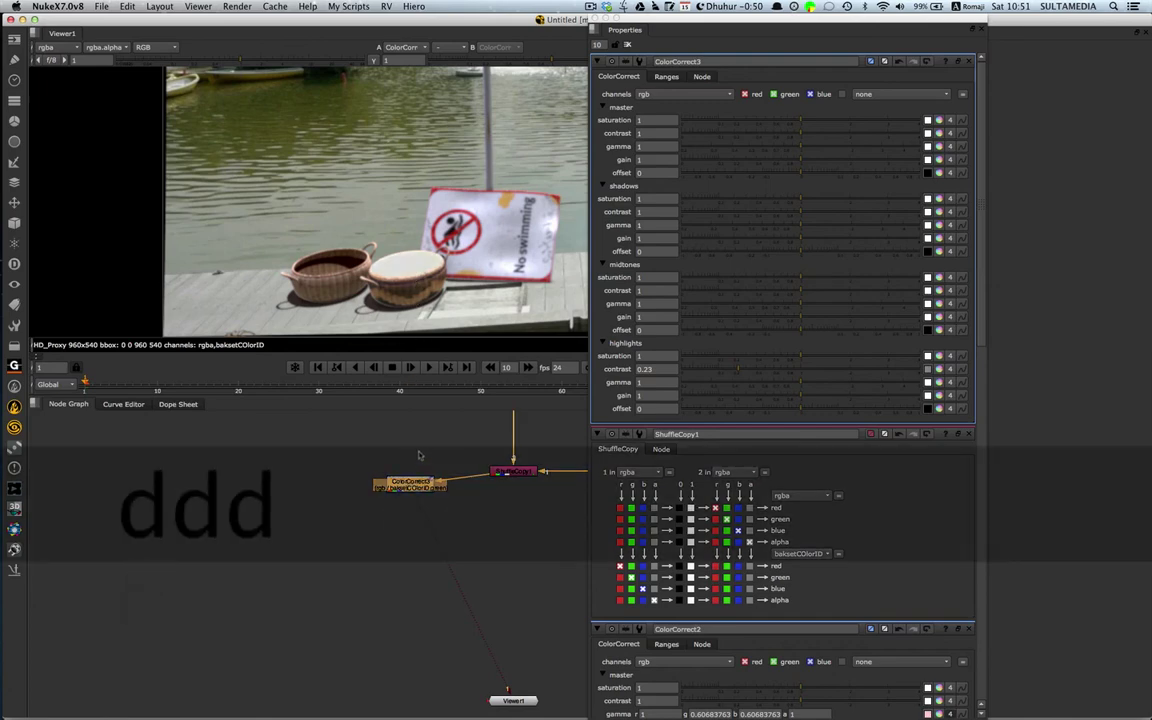
key("d")
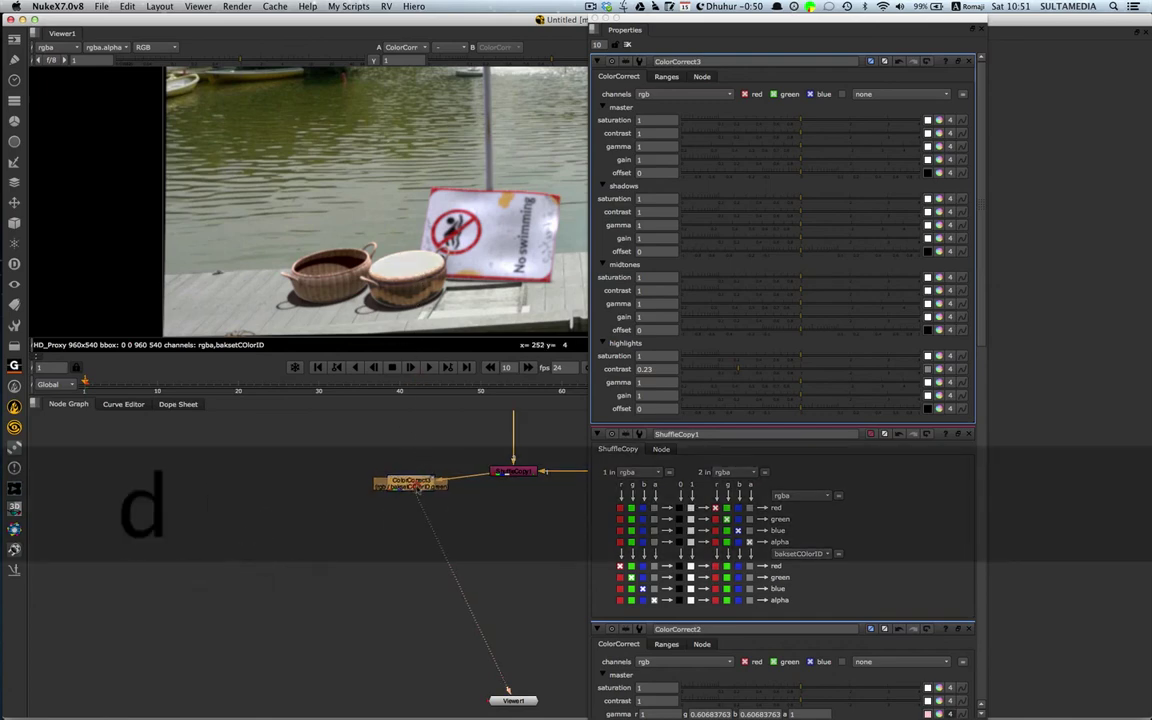
left_click_drag(410, 485, 511, 516)
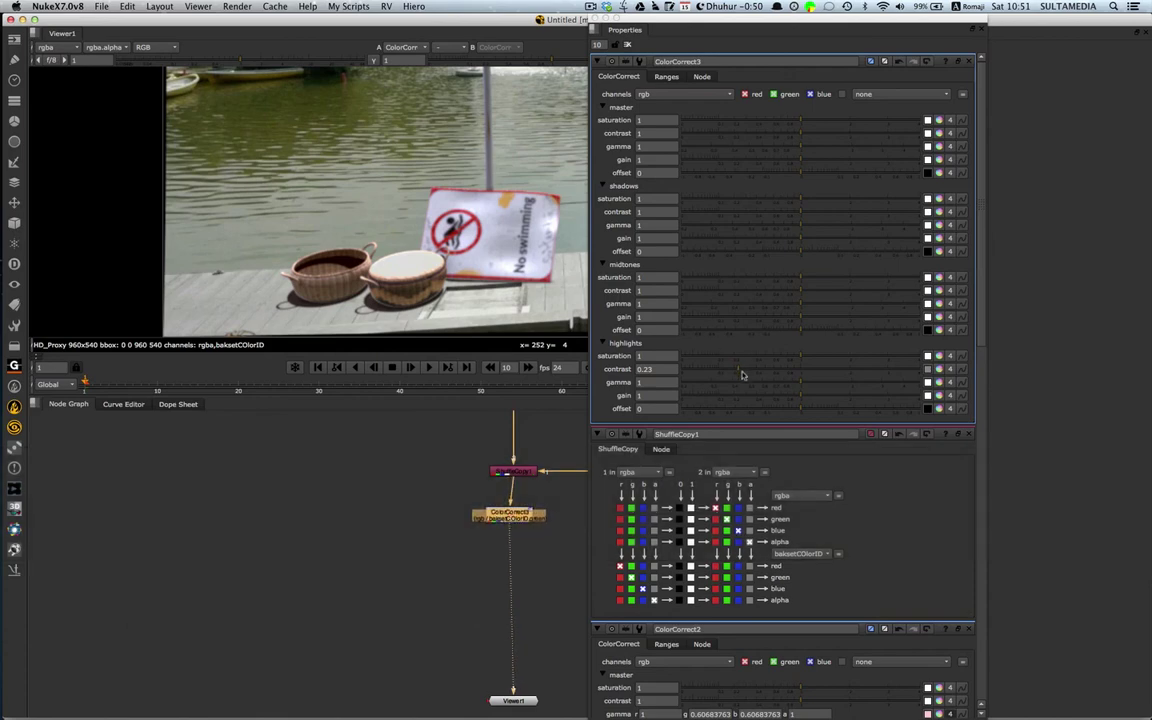
- Set the masked ColorCorrect's highlights contrast to 0.36 and its master gamma to 0.84
left_click_drag(739, 370, 747, 371)
left_click(752, 372)
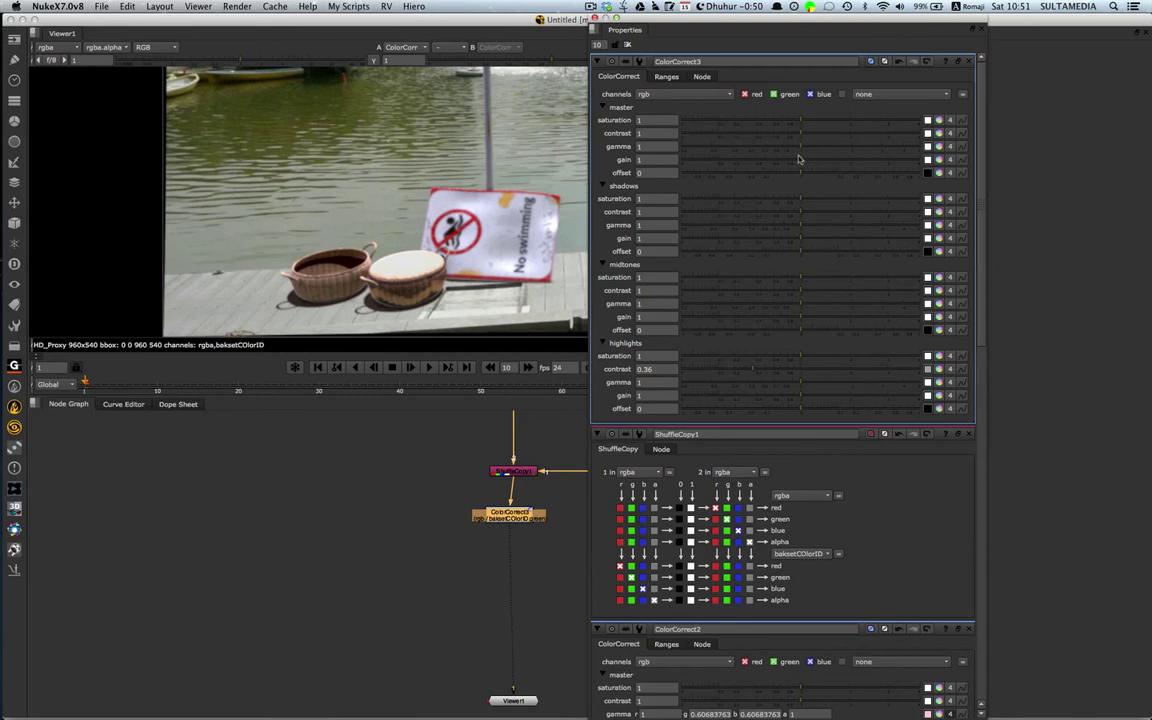
left_click_drag(799, 150, 785, 147)
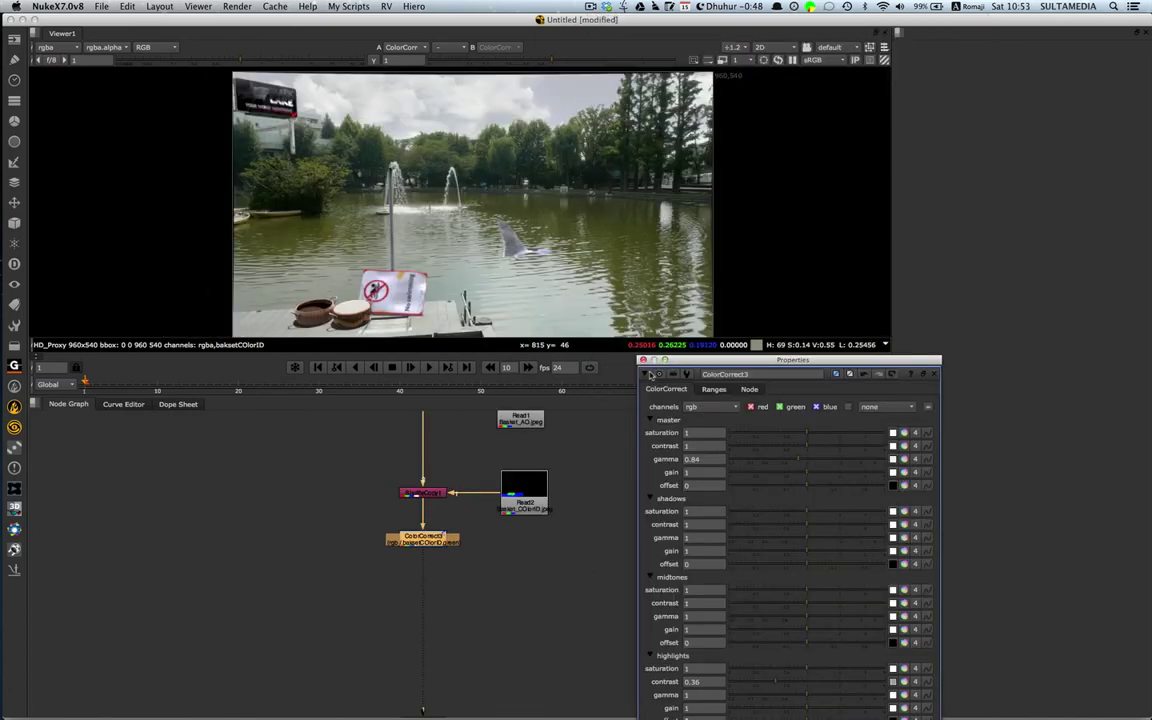
- Close the floating Properties window and review the merge and ColorCorrect chain in the node graph
left_click_drag(680, 360, 690, 372)
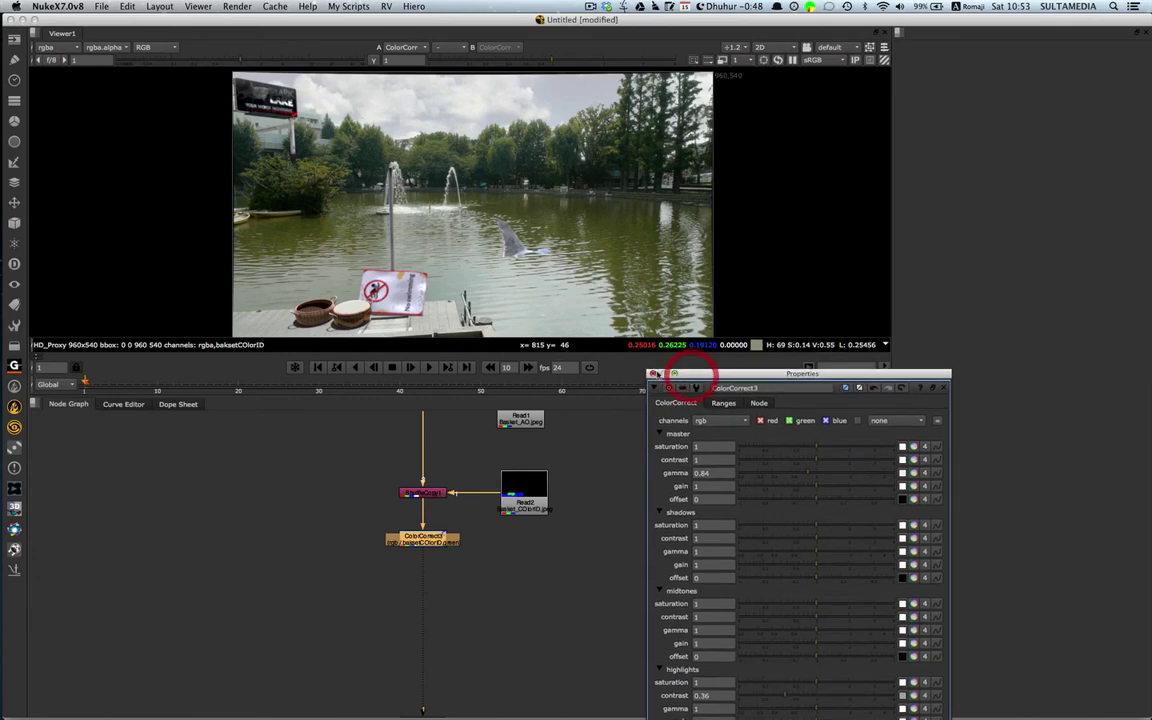
left_click(654, 373)
left_click_drag(510, 494, 543, 485, "alt")
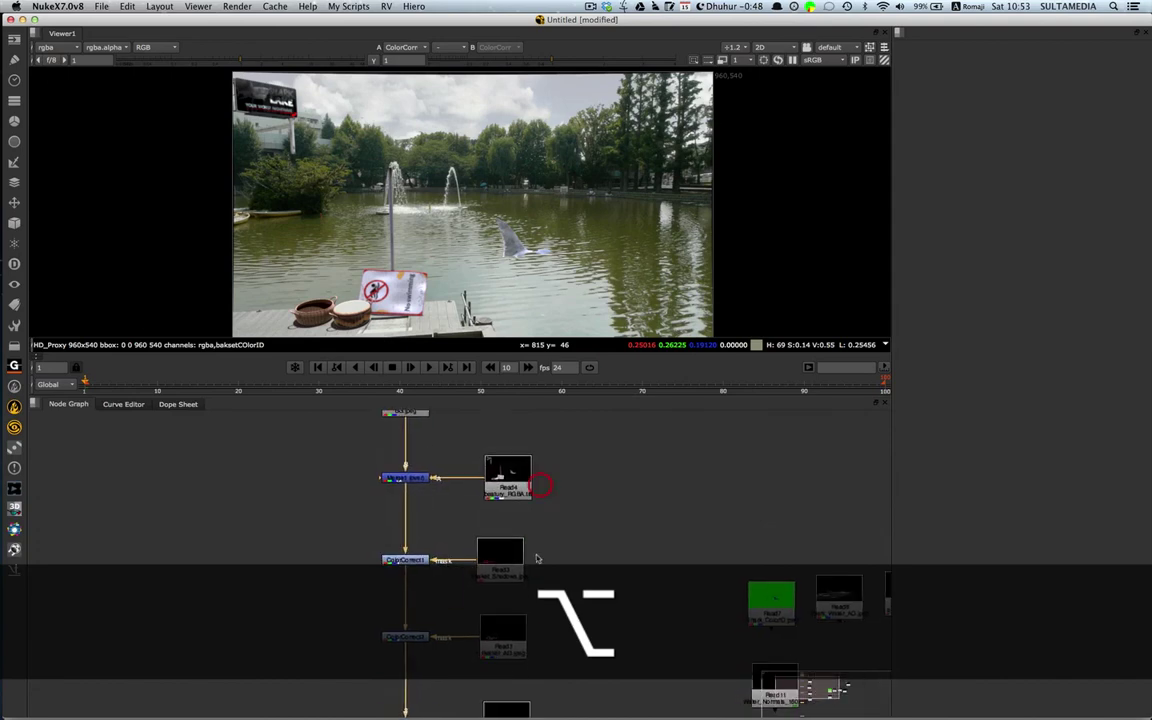
left_click_drag(537, 650, 518, 512, "alt")
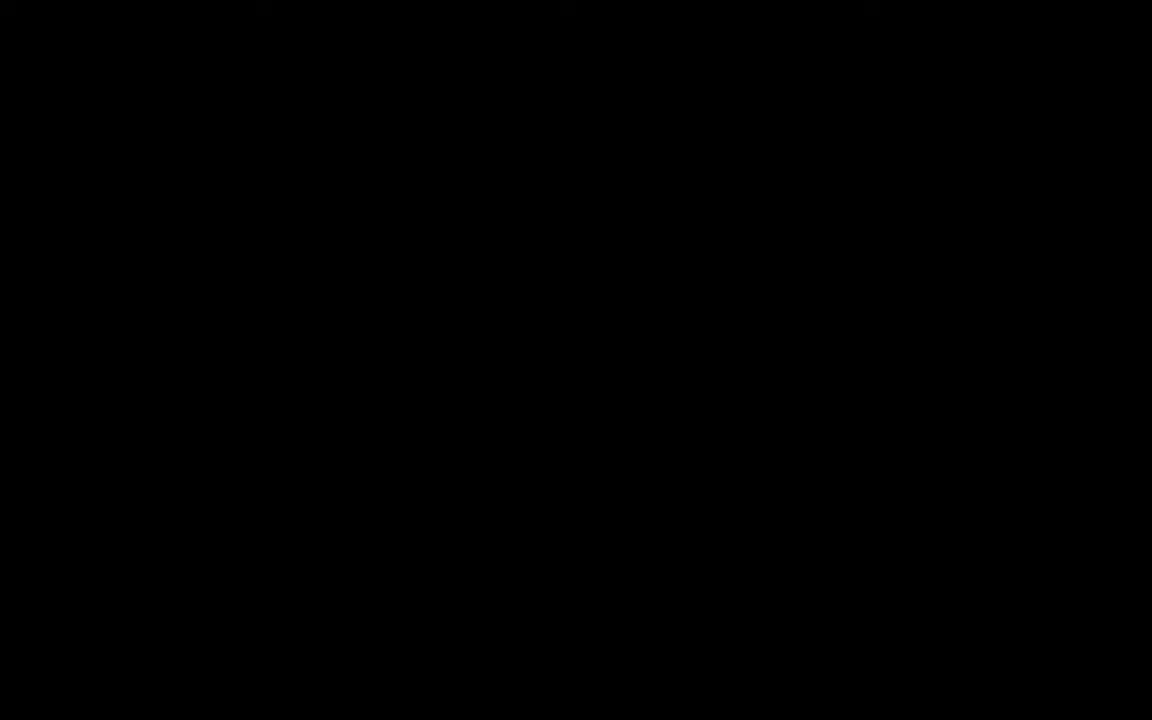